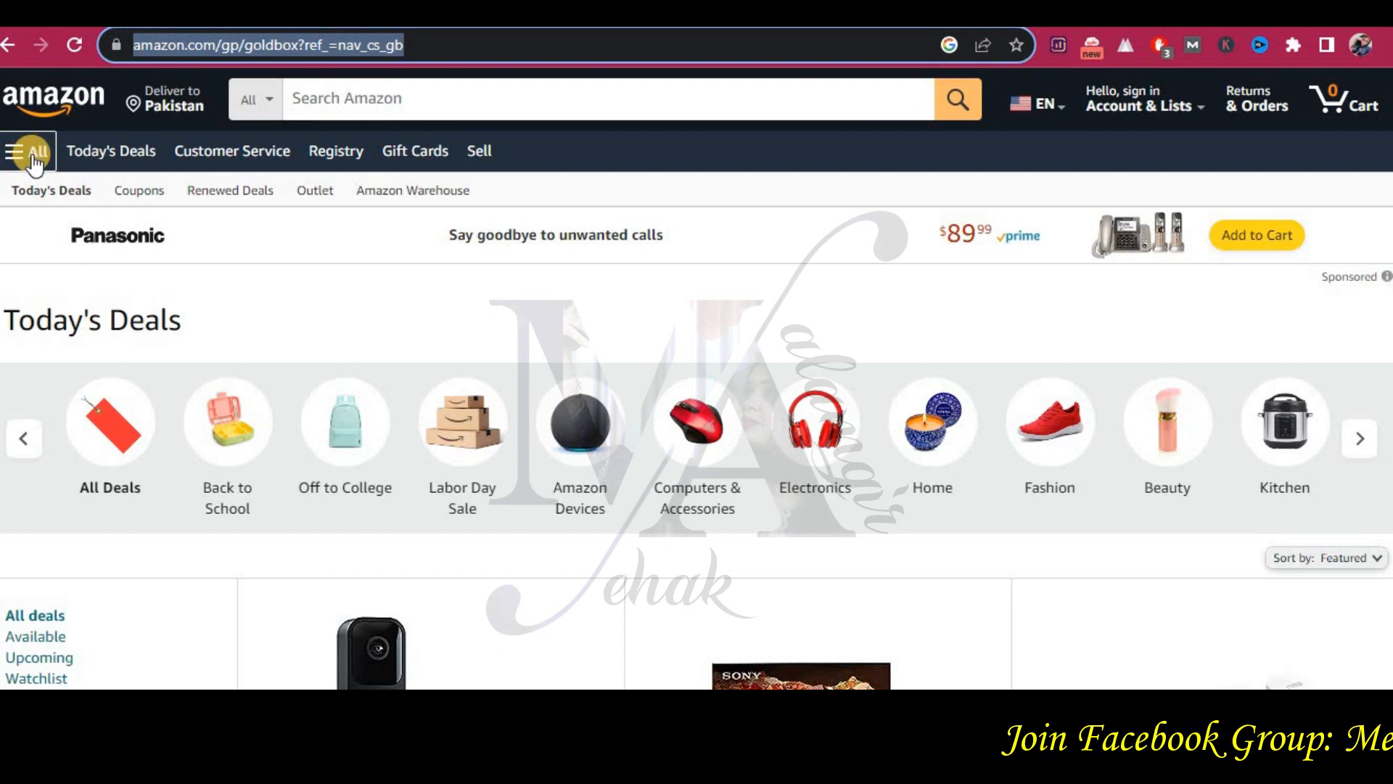
# Open the Electronics and Arts & Crafts department links from the site's full navigation list, each in a new tab.
pyautogui.click(32, 154)
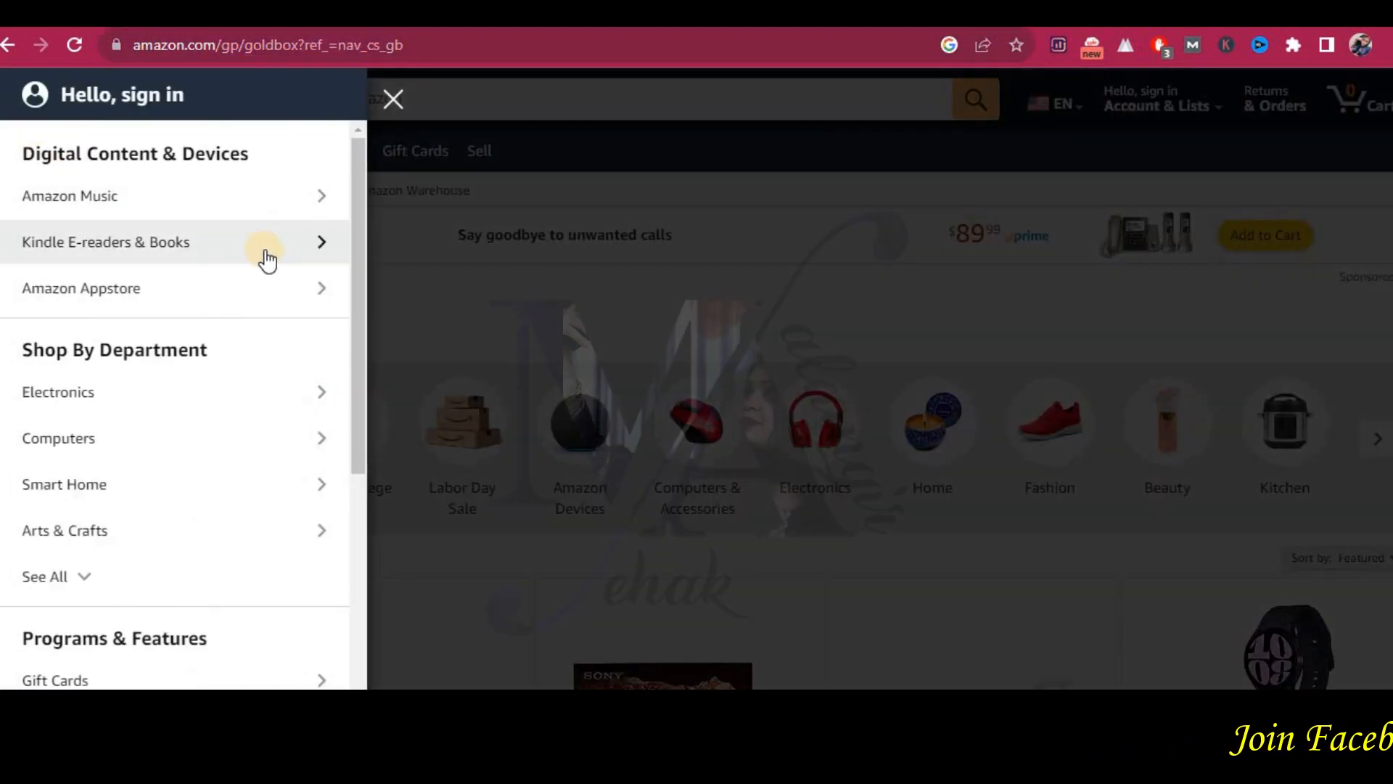
pyautogui.scroll(-2, 281, 314)
pyautogui.rightClick(211, 296)
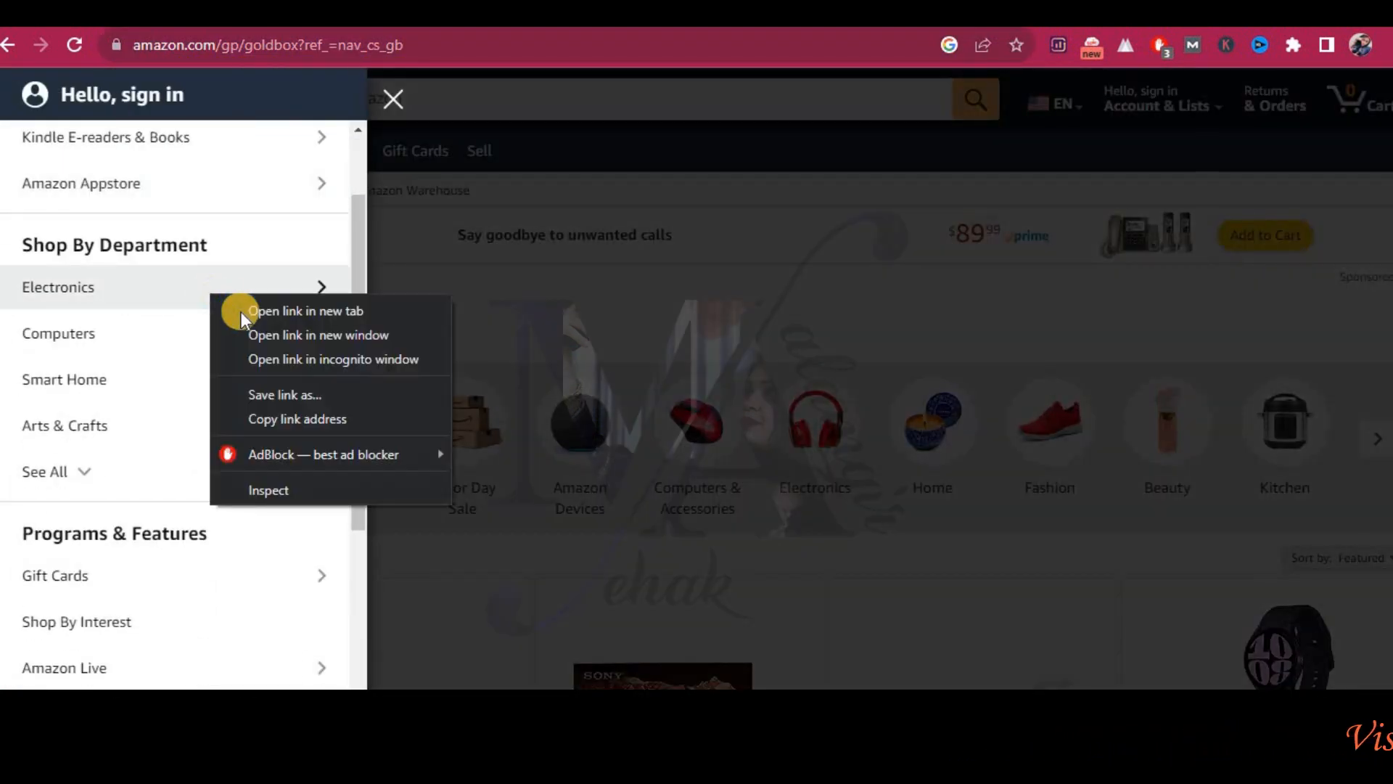
pyautogui.click(241, 312)
pyautogui.scroll(-2, 249, 310)
pyautogui.rightClick(218, 325)
pyautogui.click(244, 335)
# Expand the full department list, open the Home and Kitchen link in a new tab, and close the navigation list.
pyautogui.scroll(-5, 244, 337)
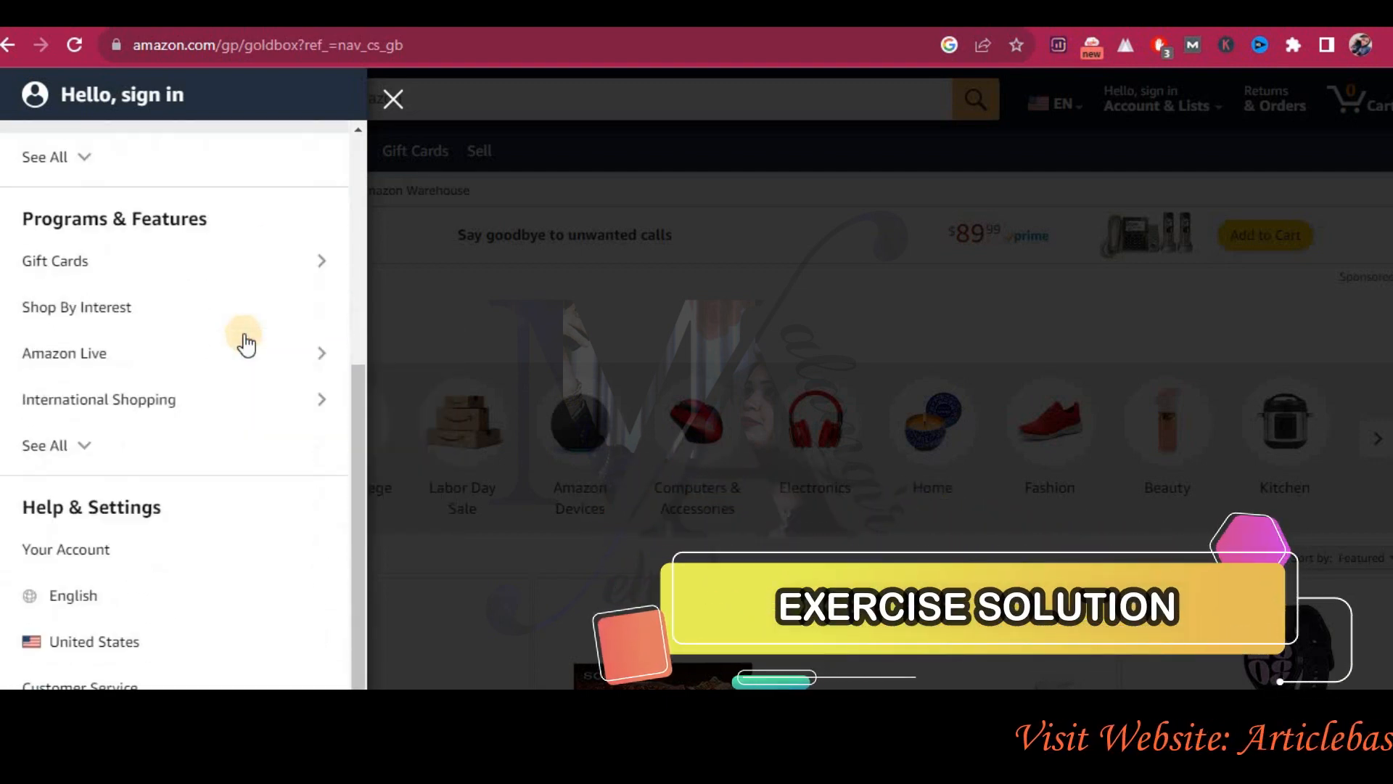
pyautogui.scroll(4, 246, 341)
pyautogui.scroll(2, 209, 423)
pyautogui.click(85, 426)
pyautogui.scroll(-3, 181, 439)
pyautogui.scroll(-2, 183, 439)
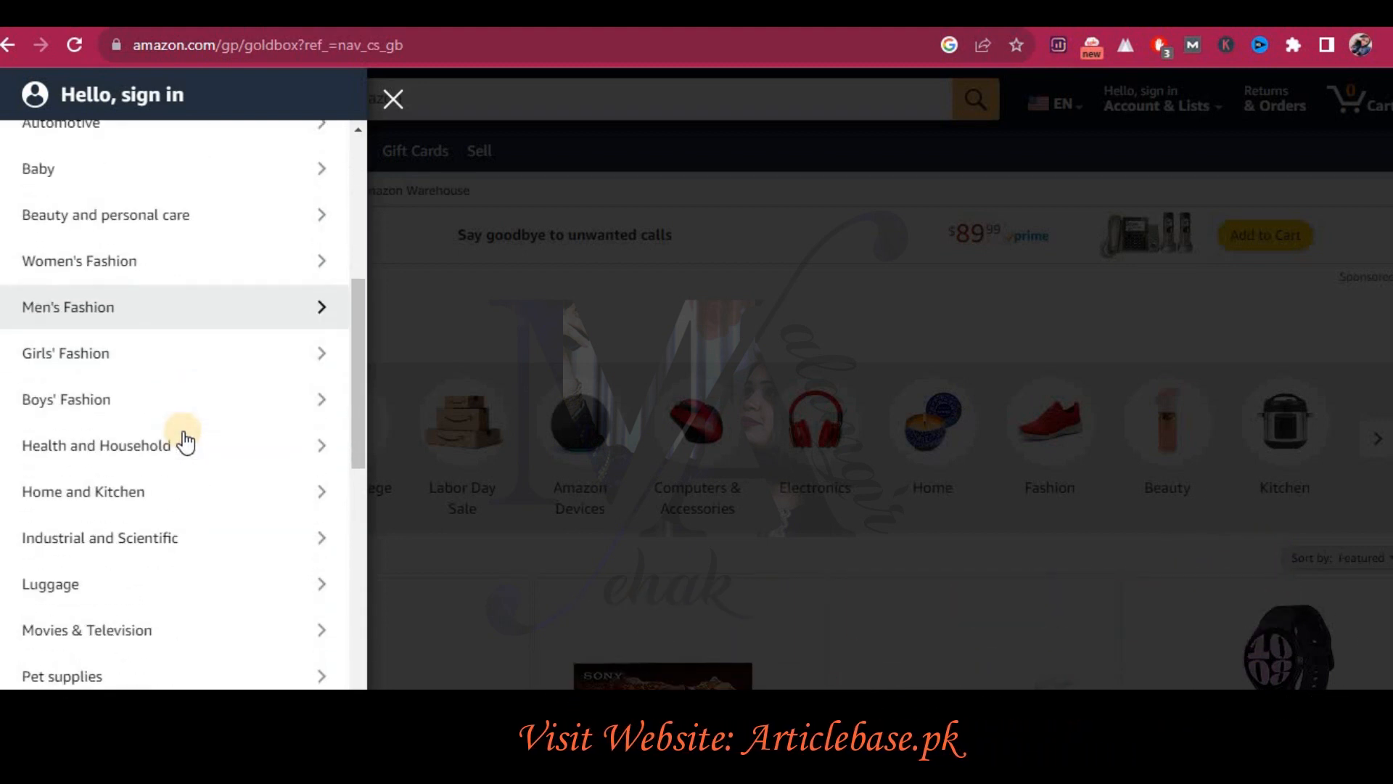
pyautogui.scroll(-2, 180, 438)
pyautogui.rightClick(195, 409)
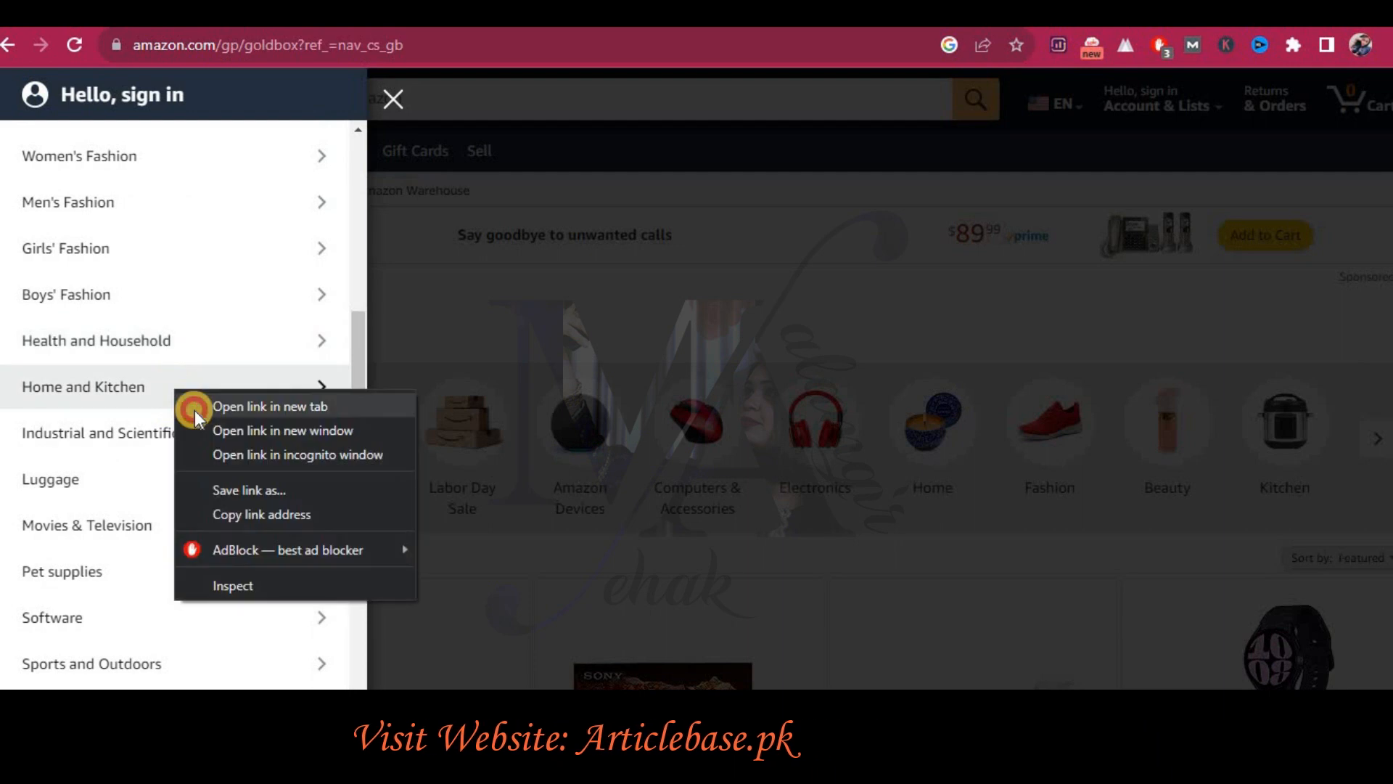
pyautogui.click(907, 338)
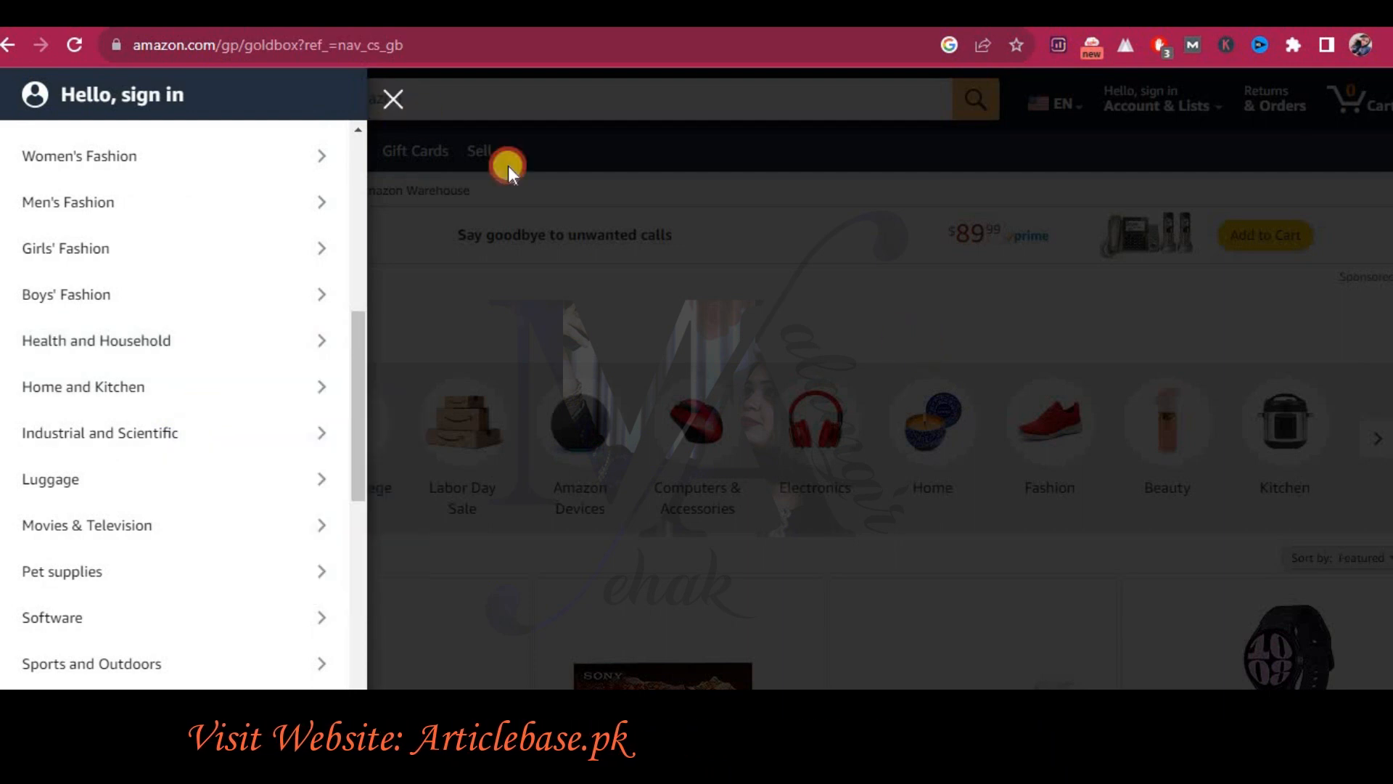
pyautogui.click(421, 119)
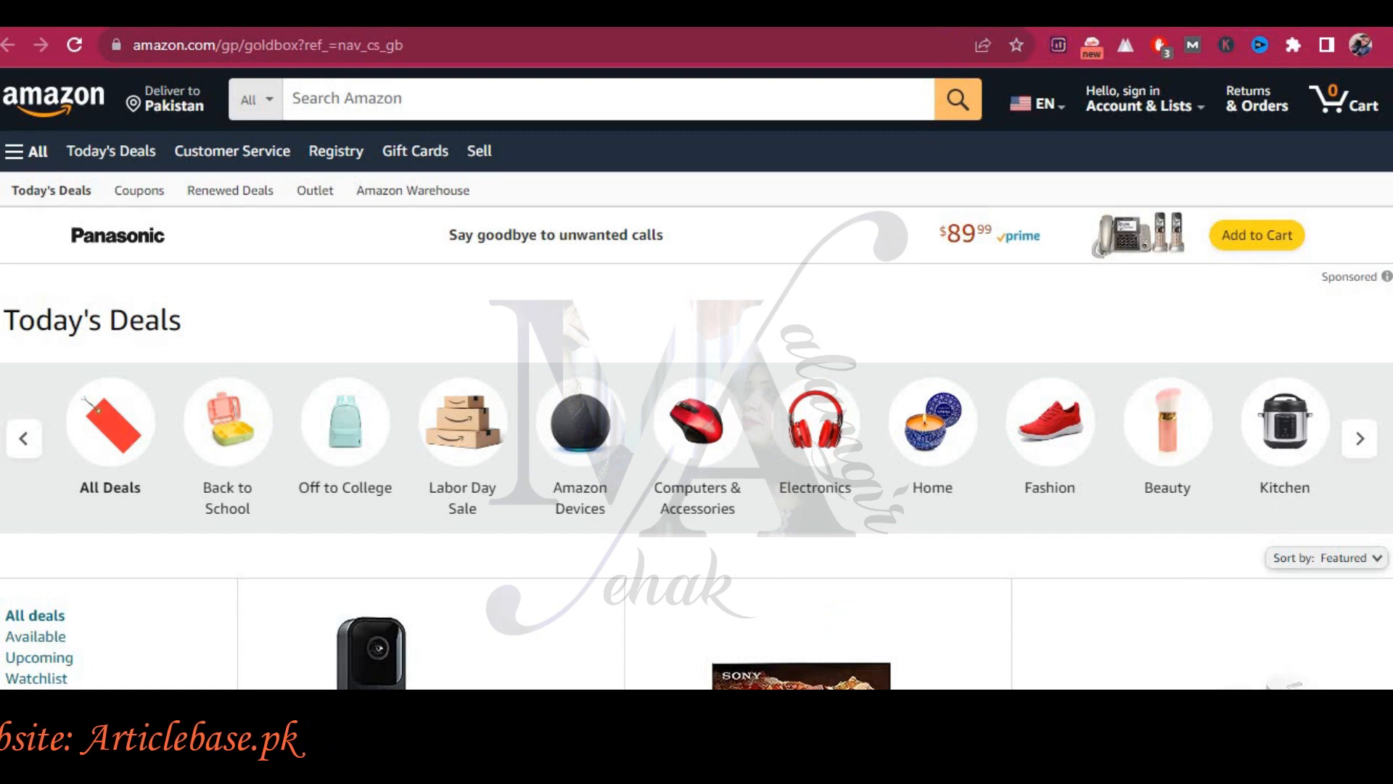
# Snip the Today's Deals product listing with Snipping Tool and paste it into the Word document below the Amazon link.
pyautogui.scroll(-5, 1321, 622)
pyautogui.scroll(-1, 1327, 622)
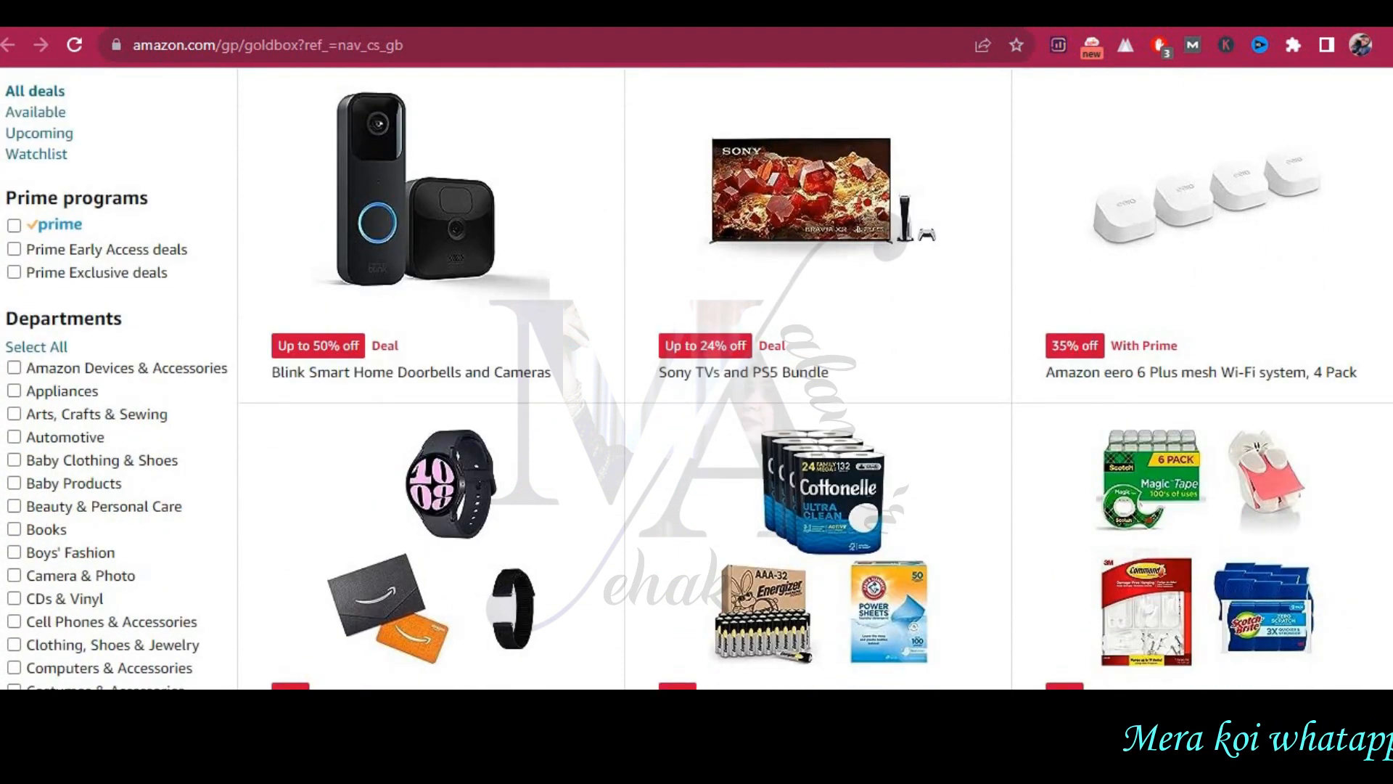
pyautogui.click(527, 389)
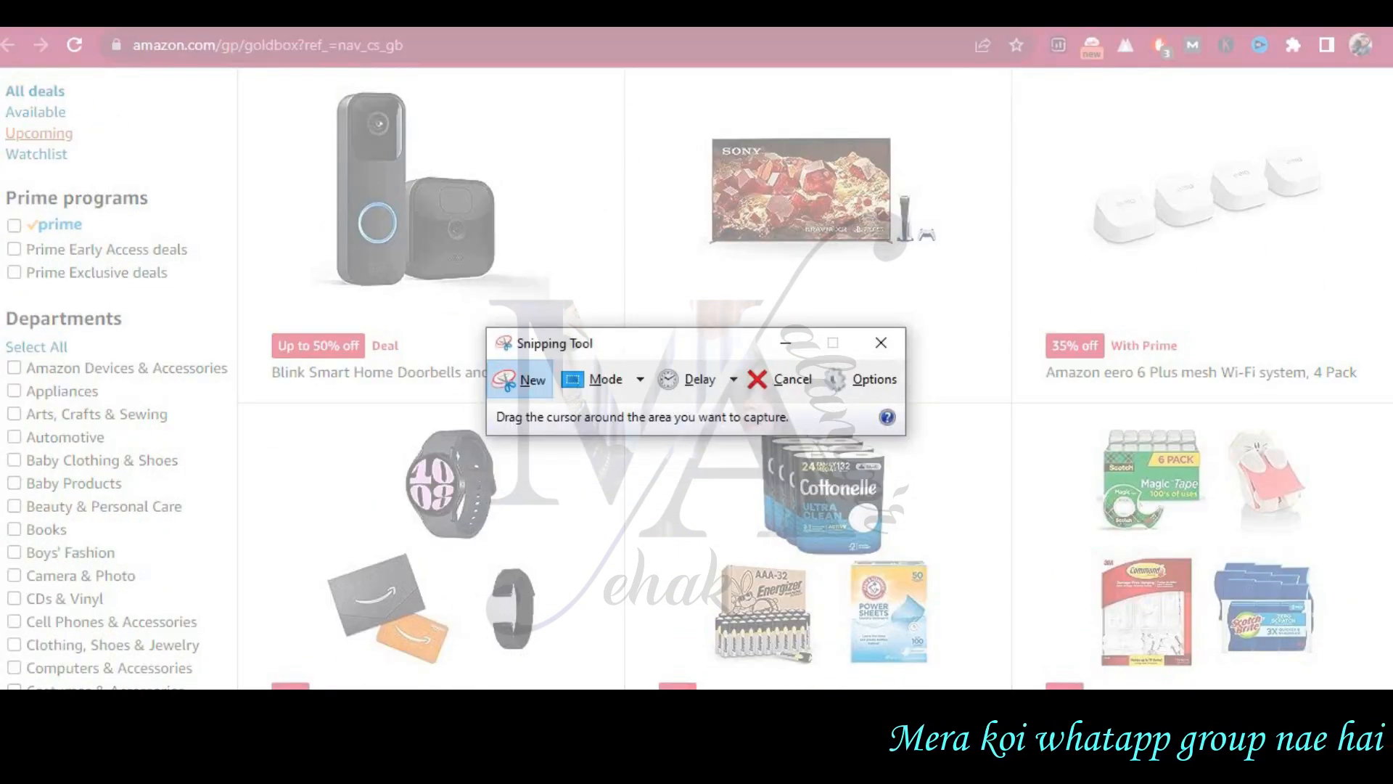
pyautogui.moveTo(6, 35); pyautogui.dragTo(1315, 690)
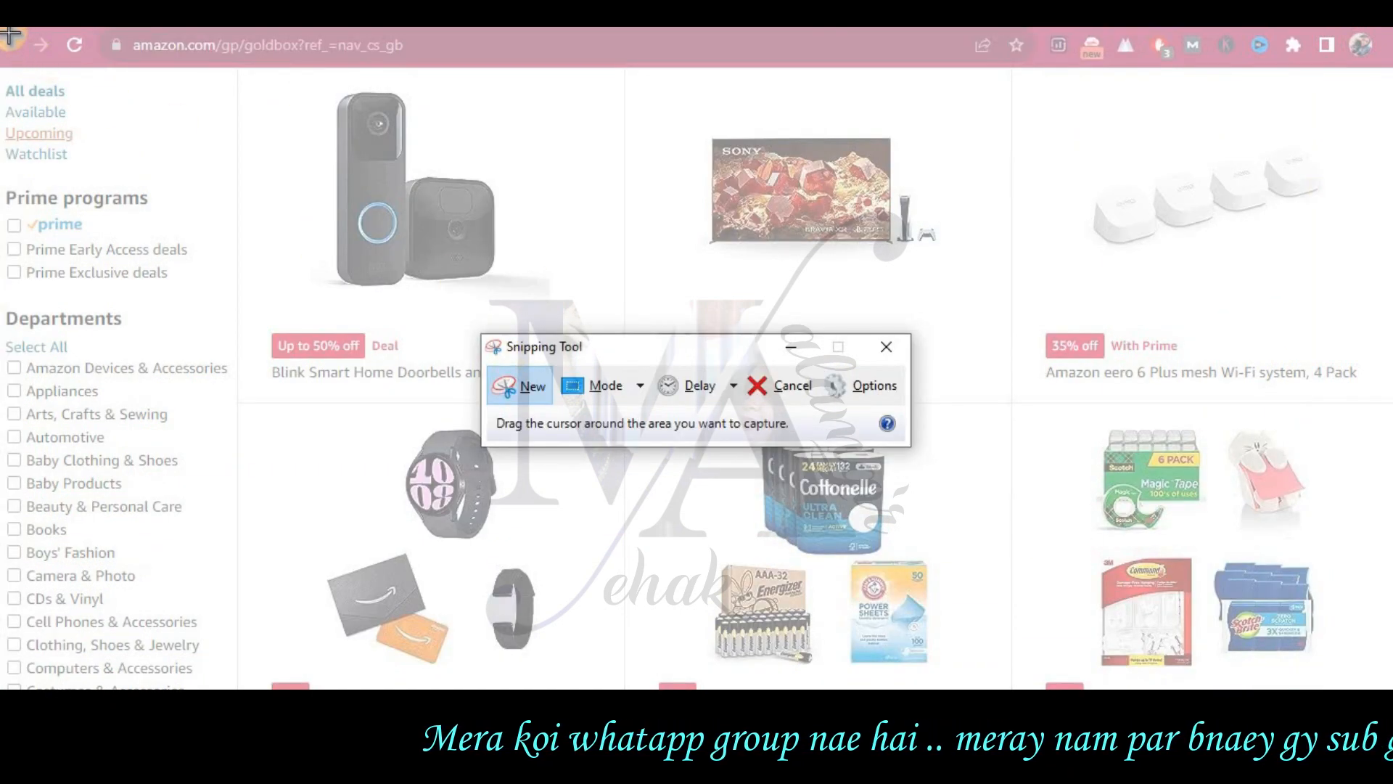
pyautogui.moveTo(2, 29); pyautogui.dragTo(1378, 689)
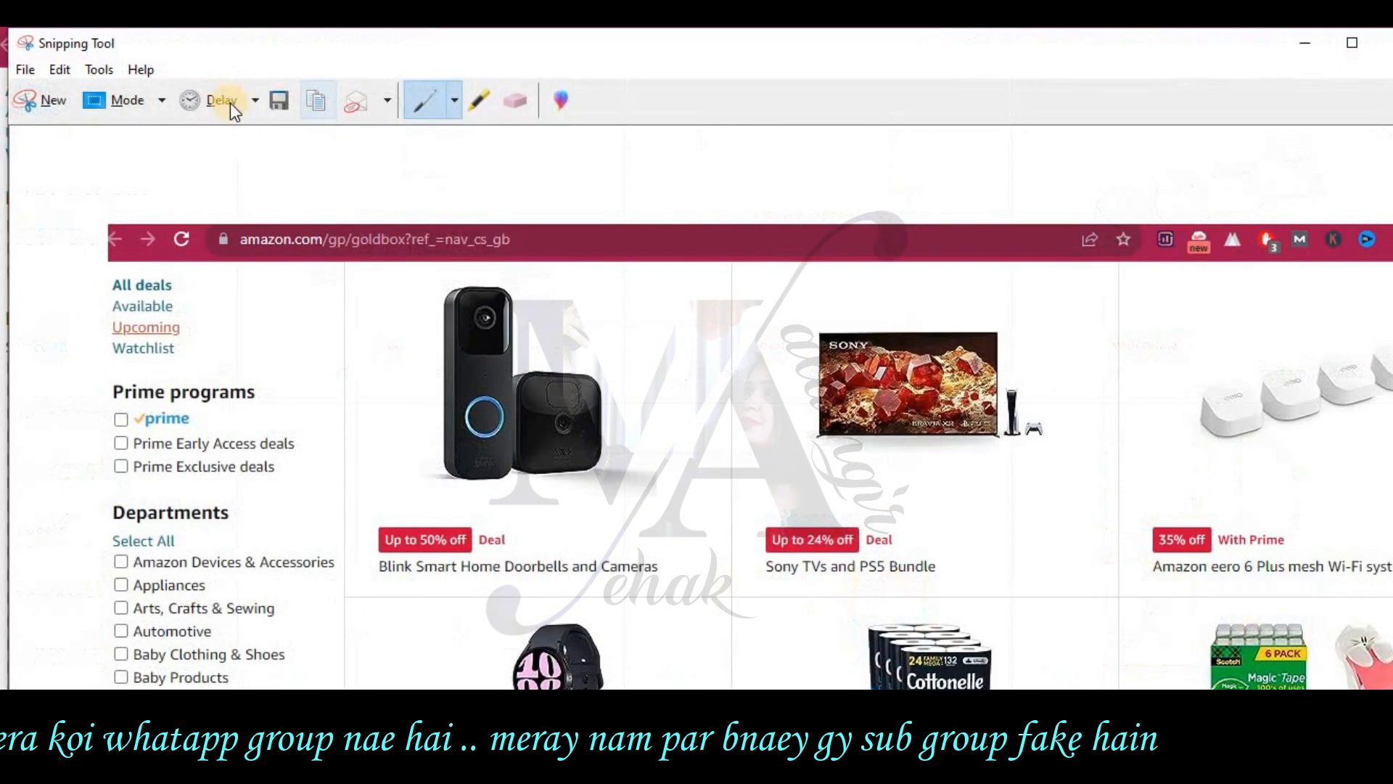
pyautogui.click(309, 108)
pyautogui.click(372, 726)
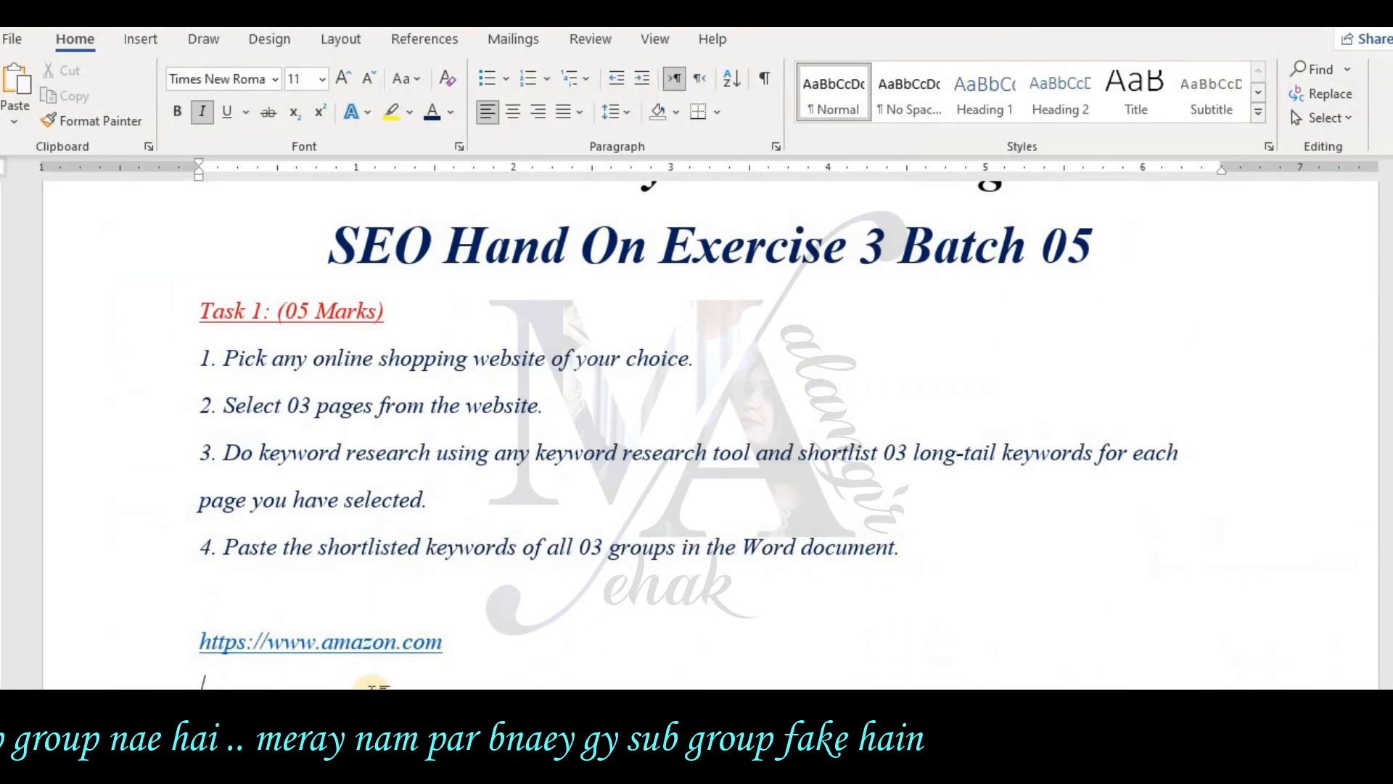
pyautogui.hotkey('ctrl', 'v')
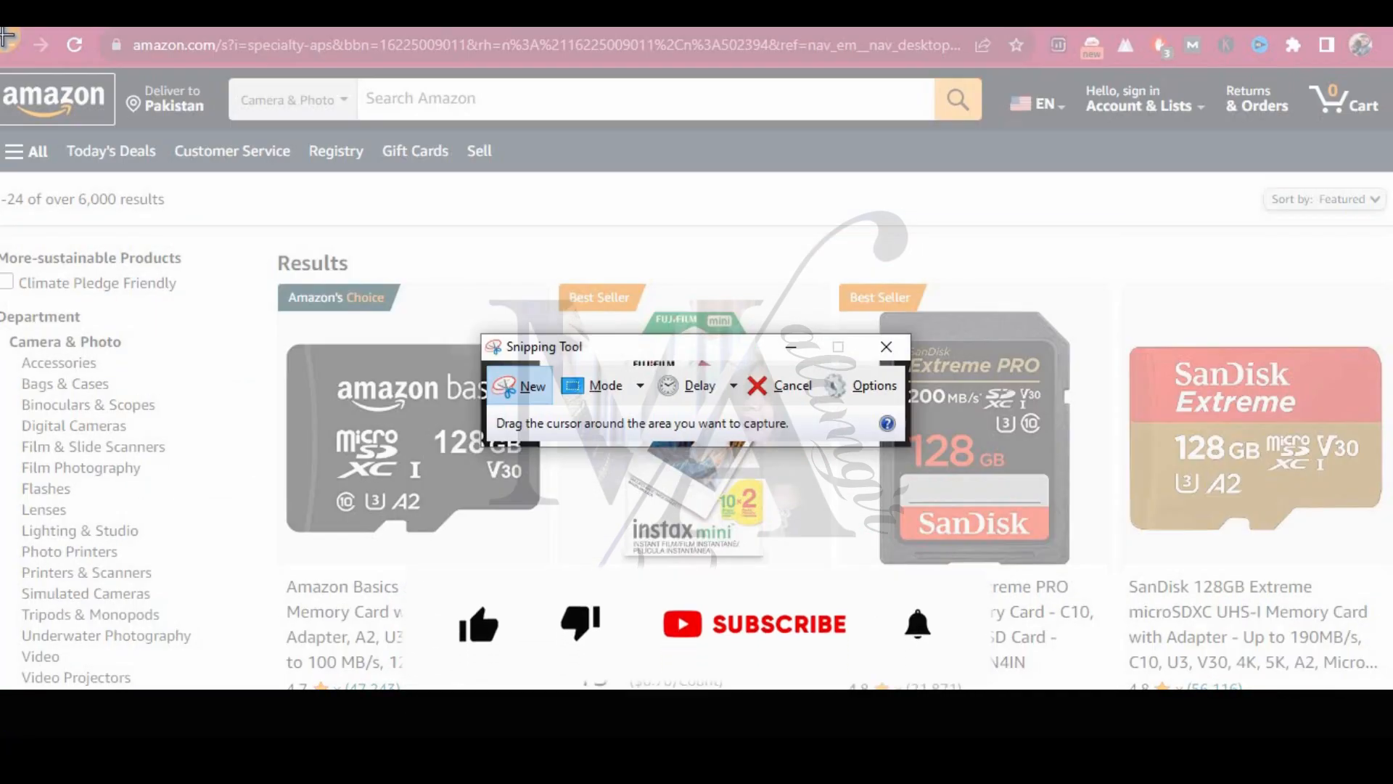
# Snip the Camera & Photo results page and paste it into the Word document after the Today's Deals image.
pyautogui.click(517, 383)
pyautogui.moveTo(728, 532); pyautogui.dragTo(1378, 690)
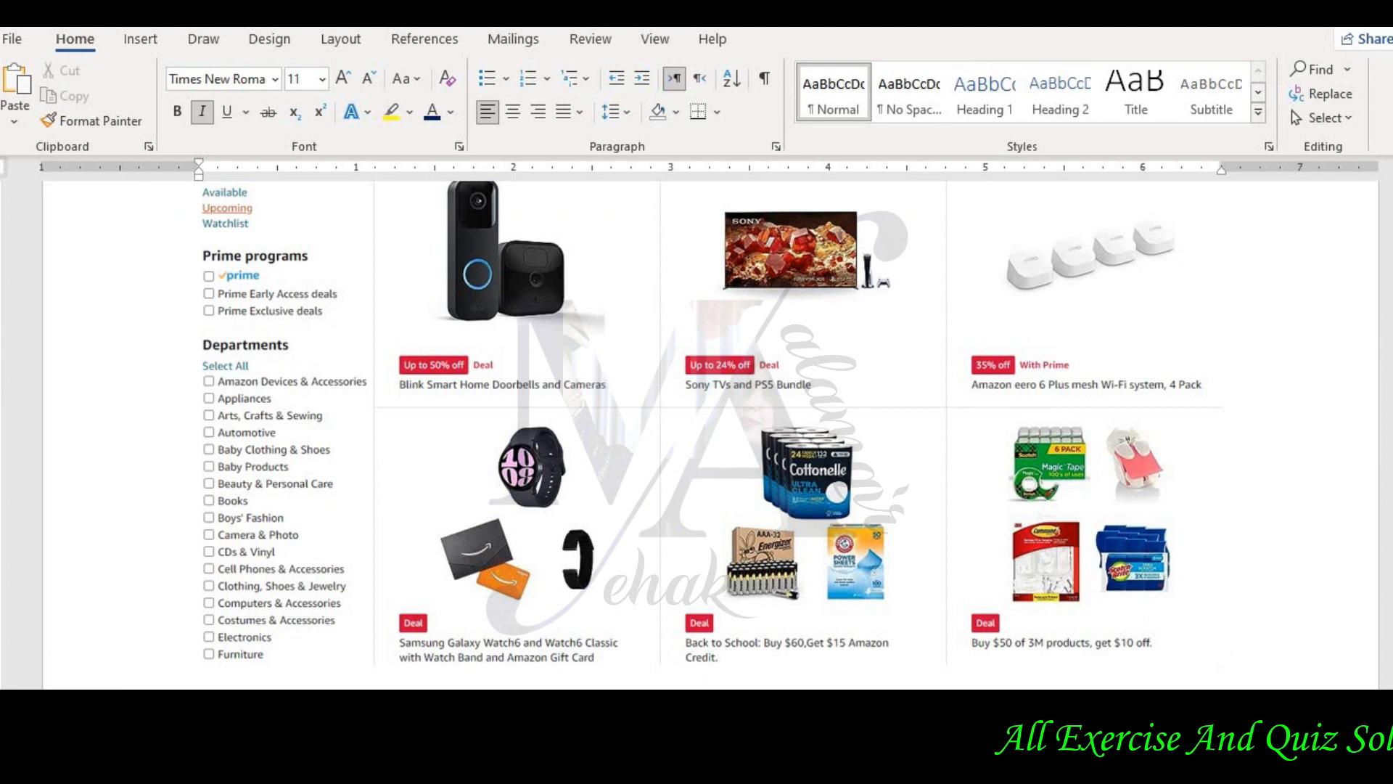
pyautogui.press('Delete')
pyautogui.hotkey('ctrl', 'v')
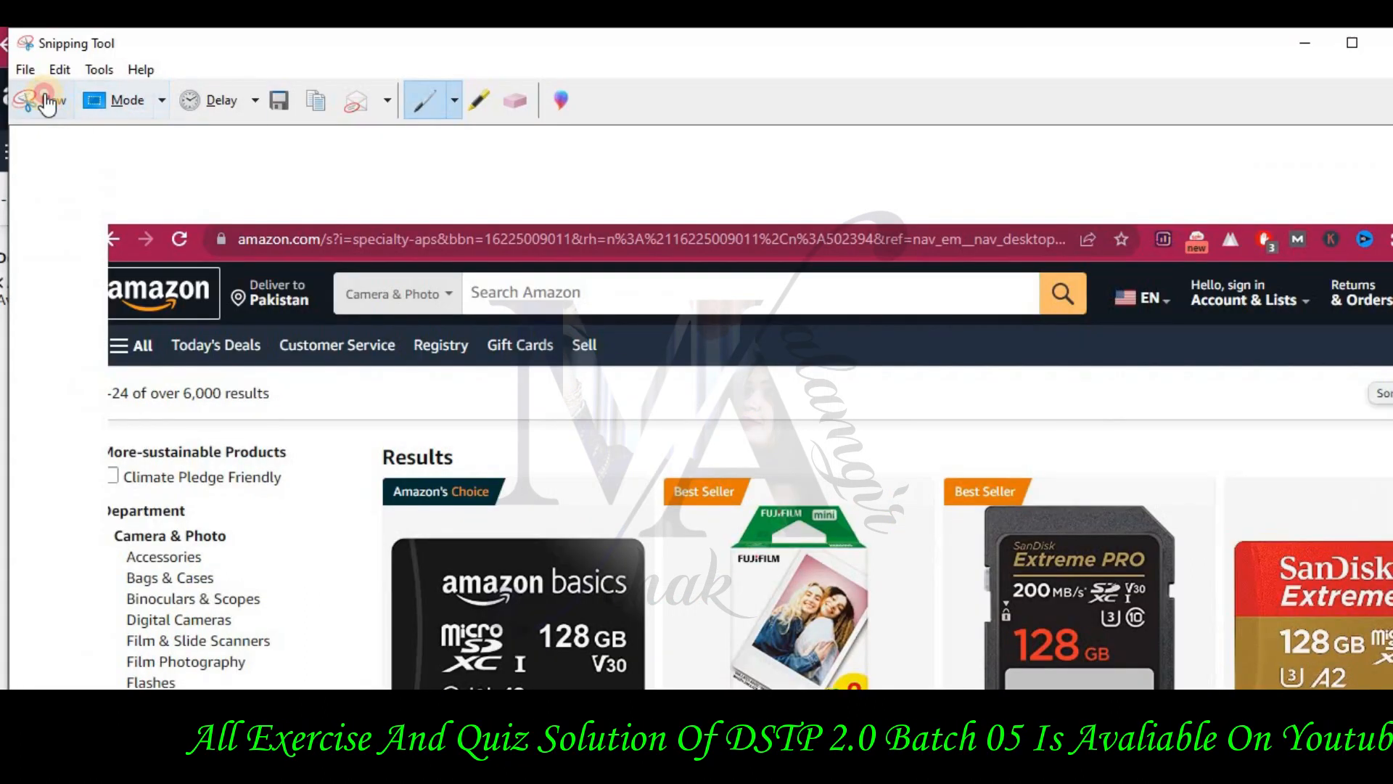
# Snip the Beading & Jewelry Making results page and paste it into the Word document after the Camera & Photo image.
pyautogui.click(55, 108)
pyautogui.moveTo(3, 34); pyautogui.dragTo(1379, 662)
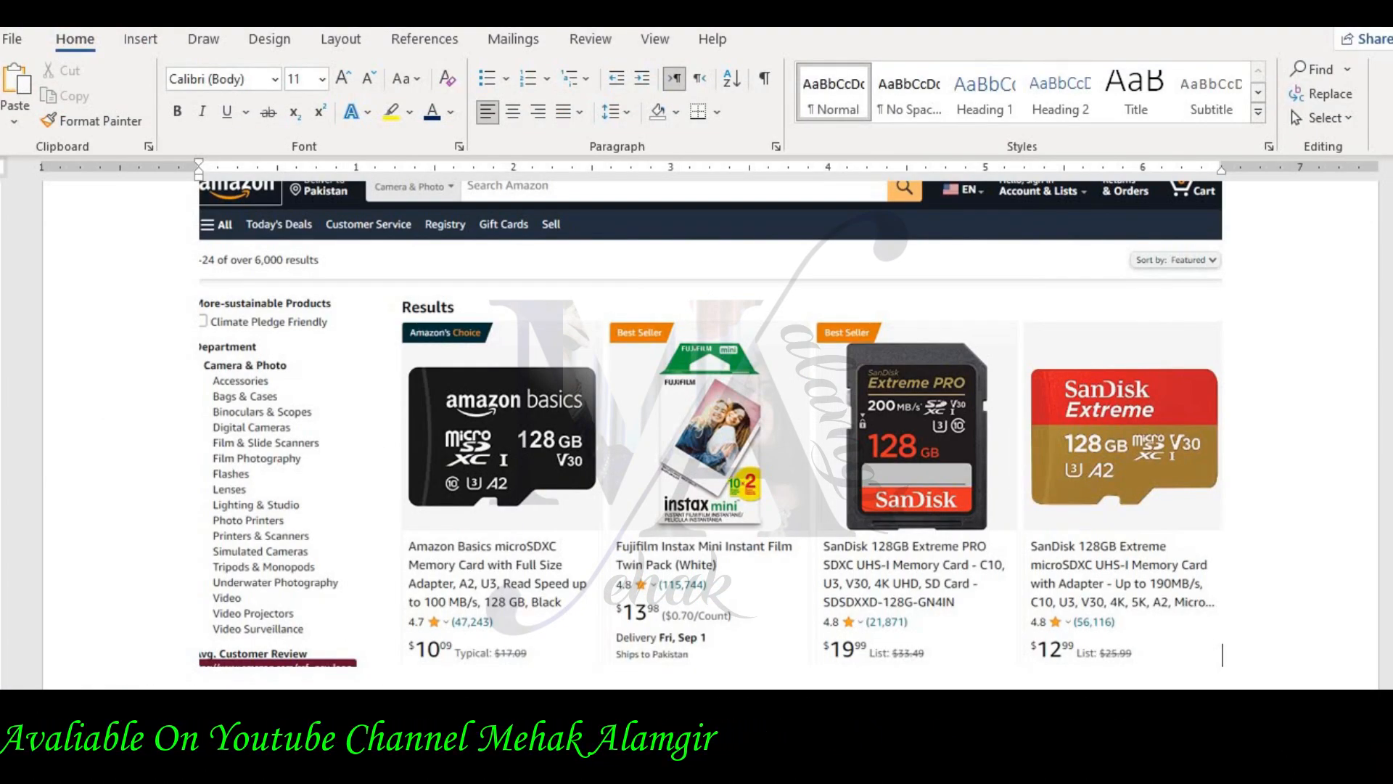
pyautogui.hotkey('ctrl', 'v')
# Review the Task 1 instructions and the three pasted Amazon page images in the document.
pyautogui.scroll(15, 711, 435)
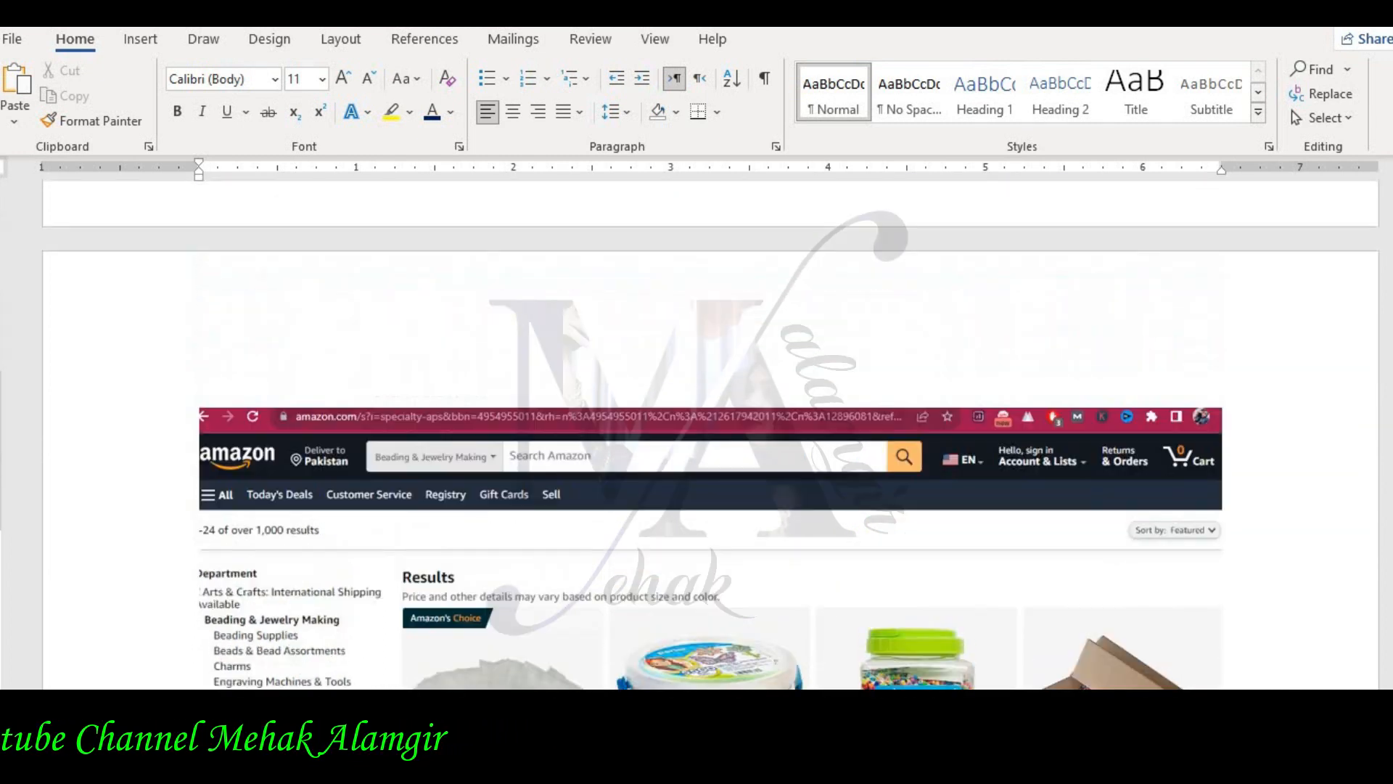
pyautogui.scroll(15, 712, 436)
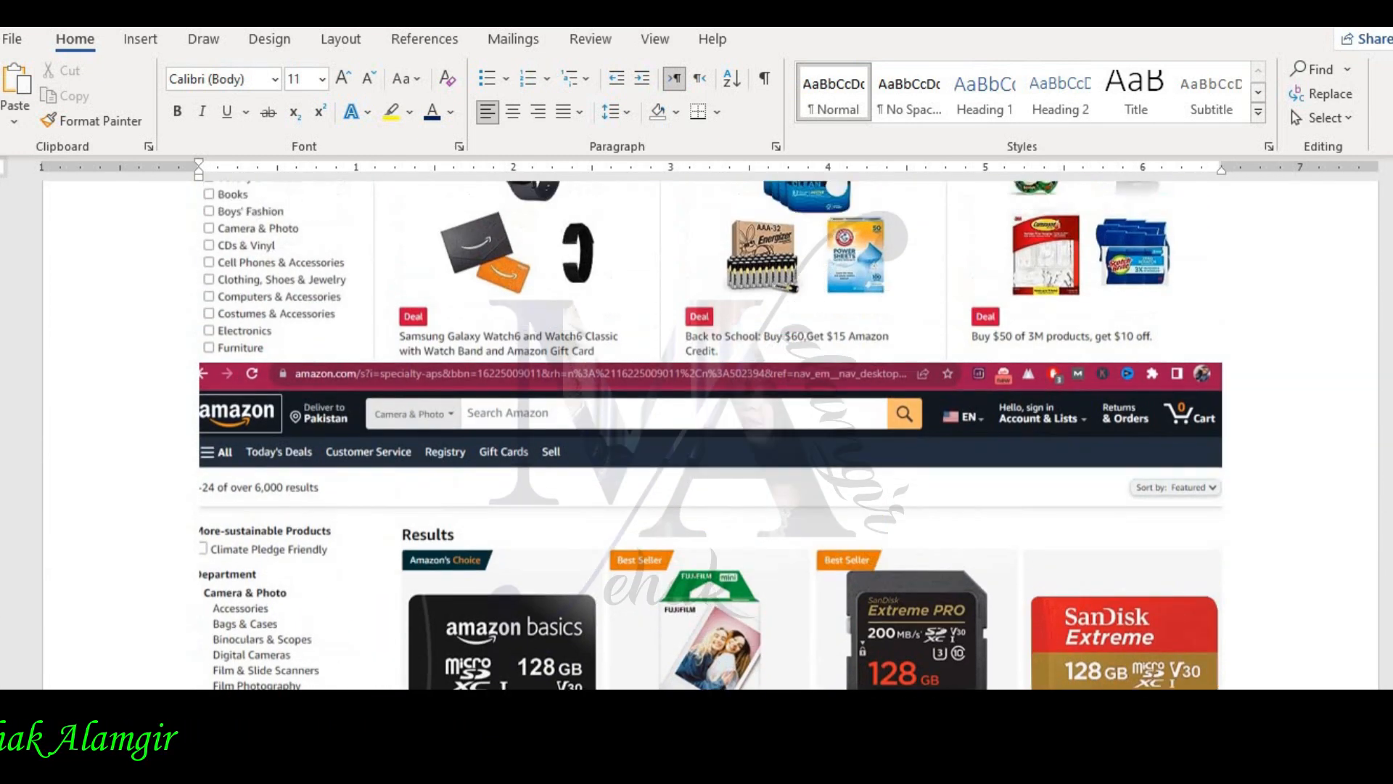
pyautogui.scroll(5, 711, 435)
pyautogui.scroll(6, 712, 435)
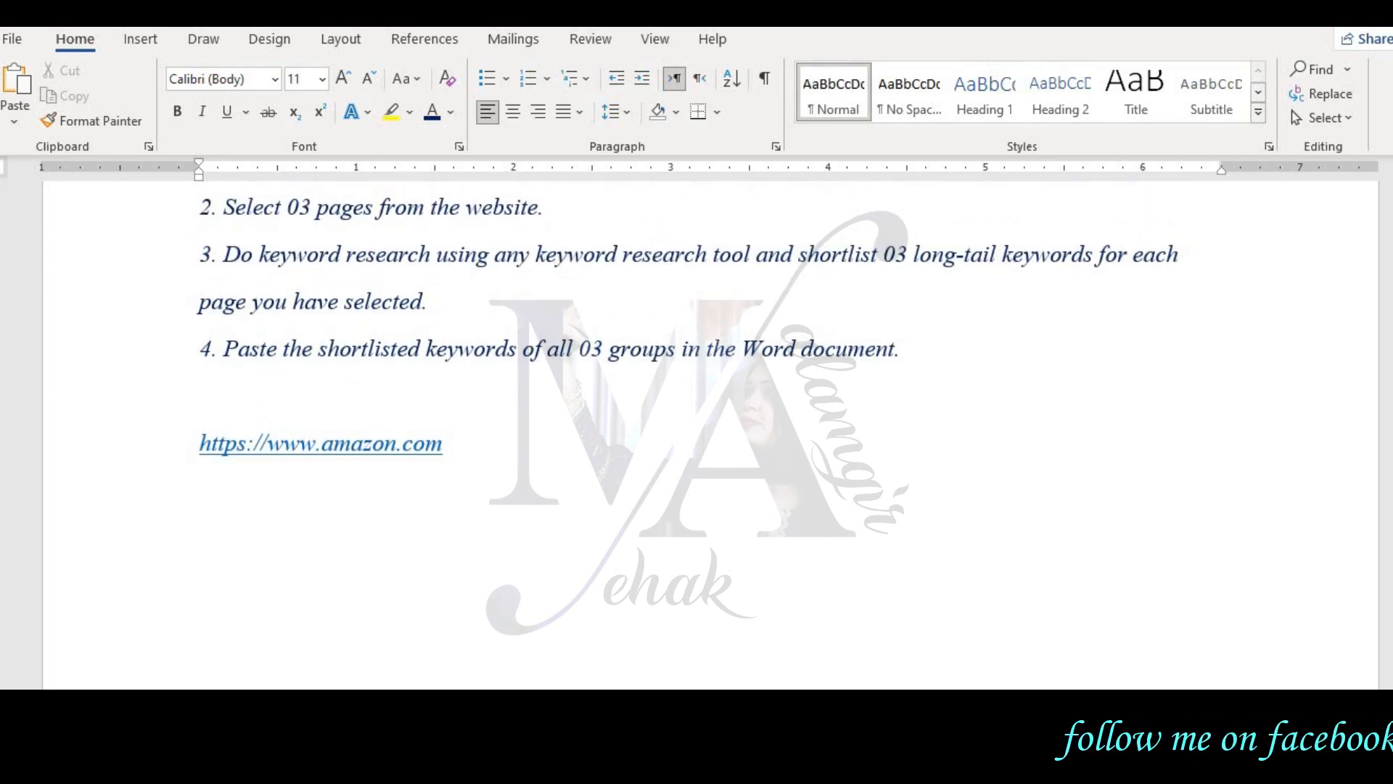
pyautogui.scroll(1, 711, 436)
pyautogui.scroll(1, 711, 435)
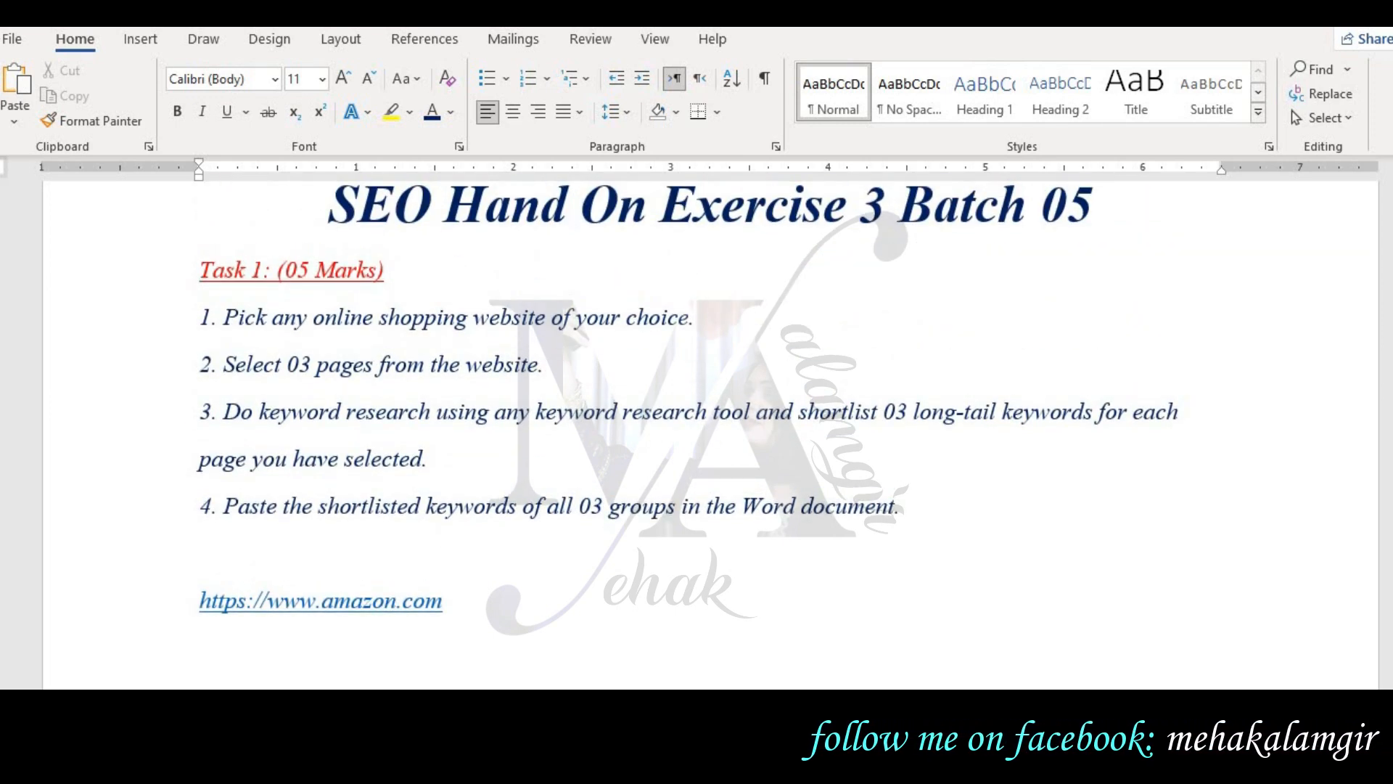
pyautogui.scroll(1, 711, 435)
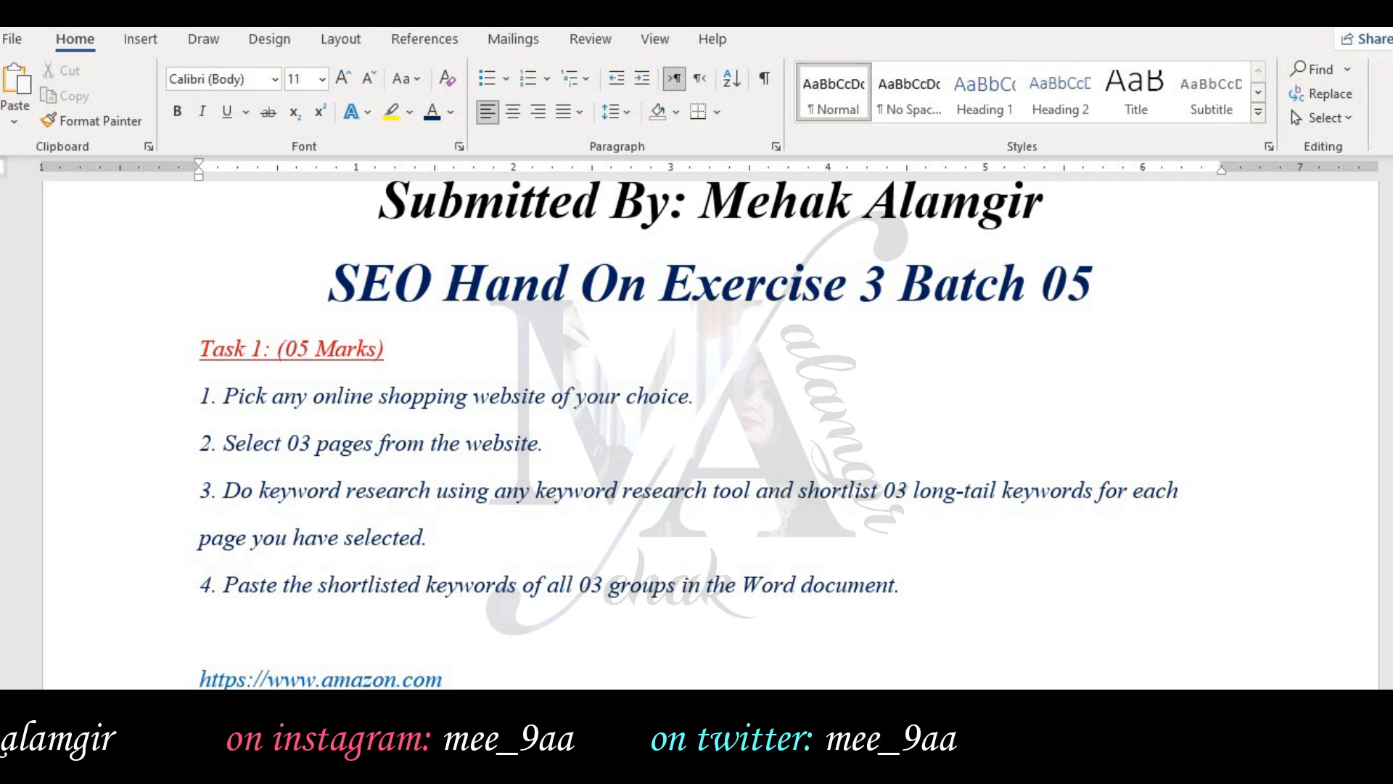
pyautogui.scroll(-10, 711, 436)
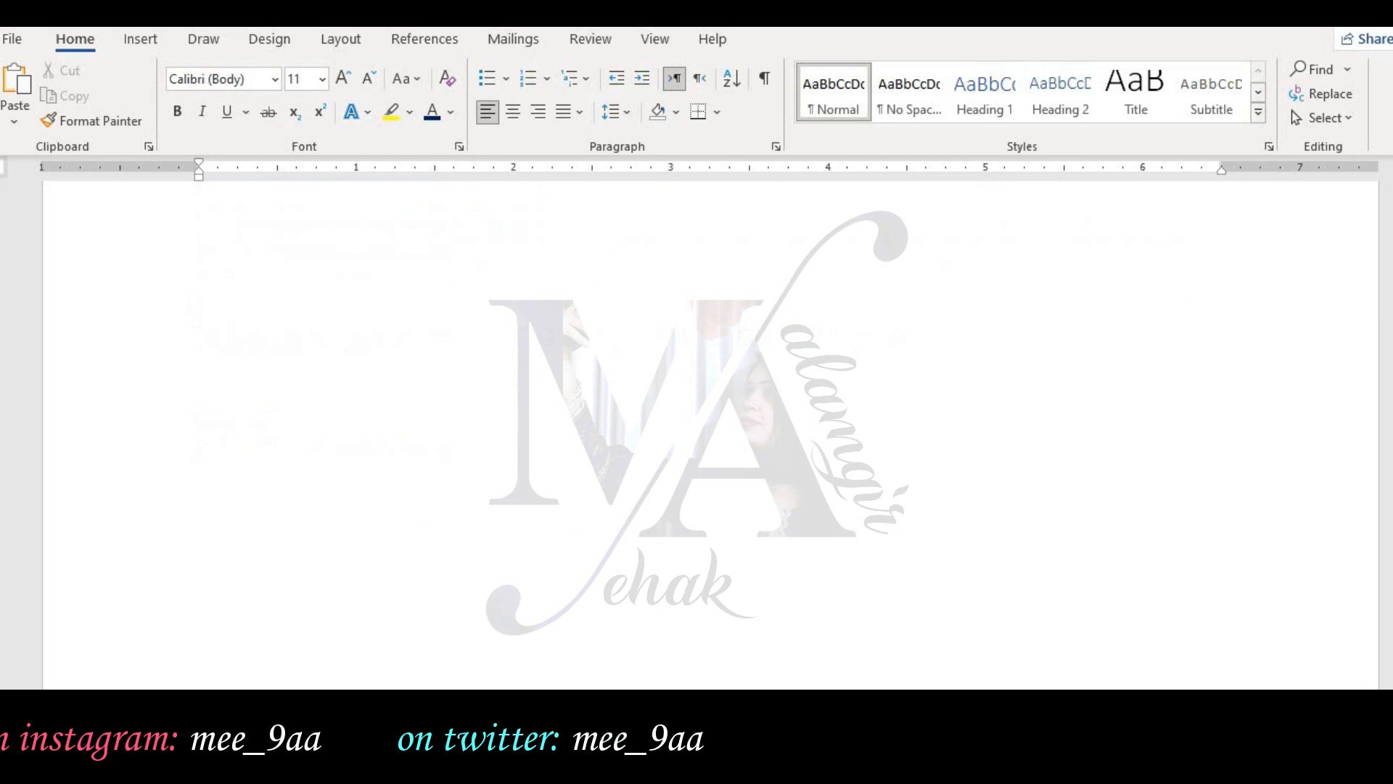
pyautogui.scroll(-15, 711, 436)
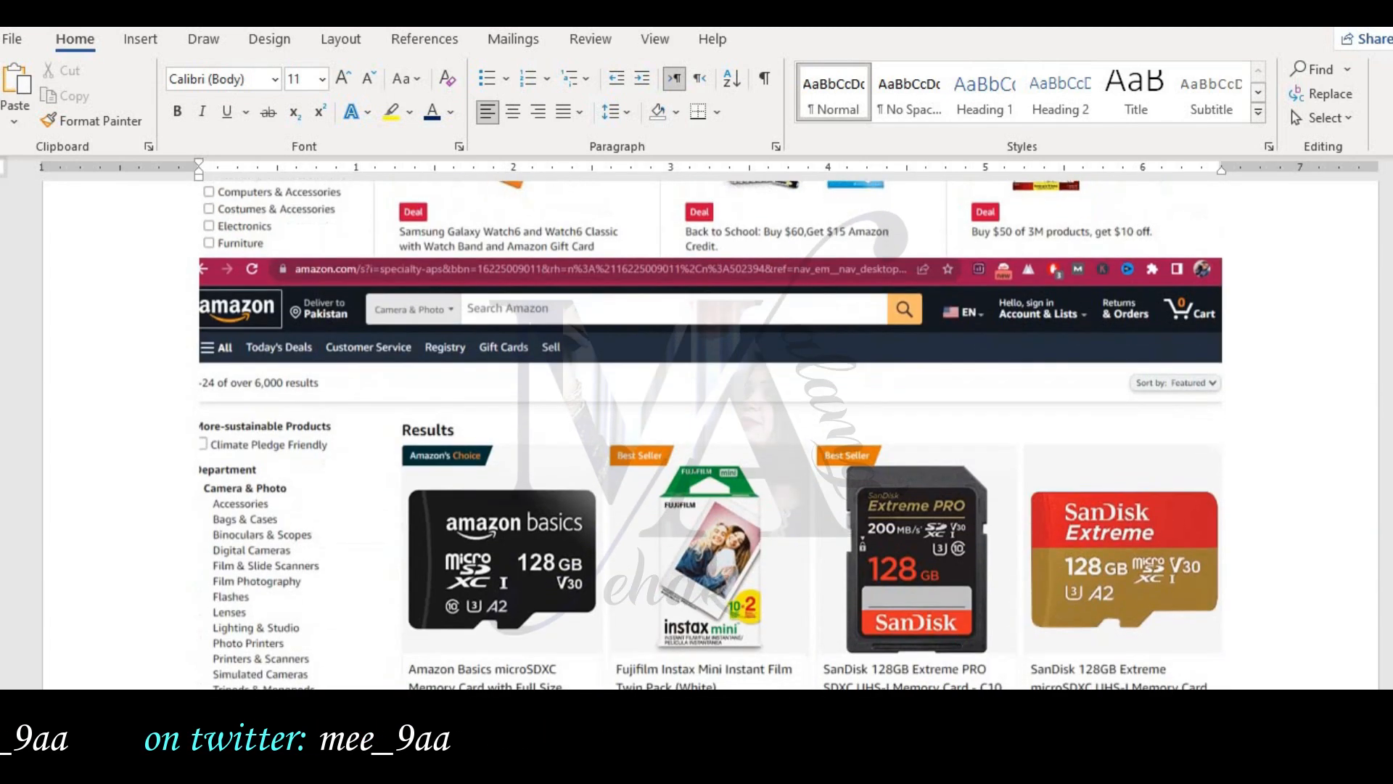
pyautogui.hotkey('ctrl', 'v')
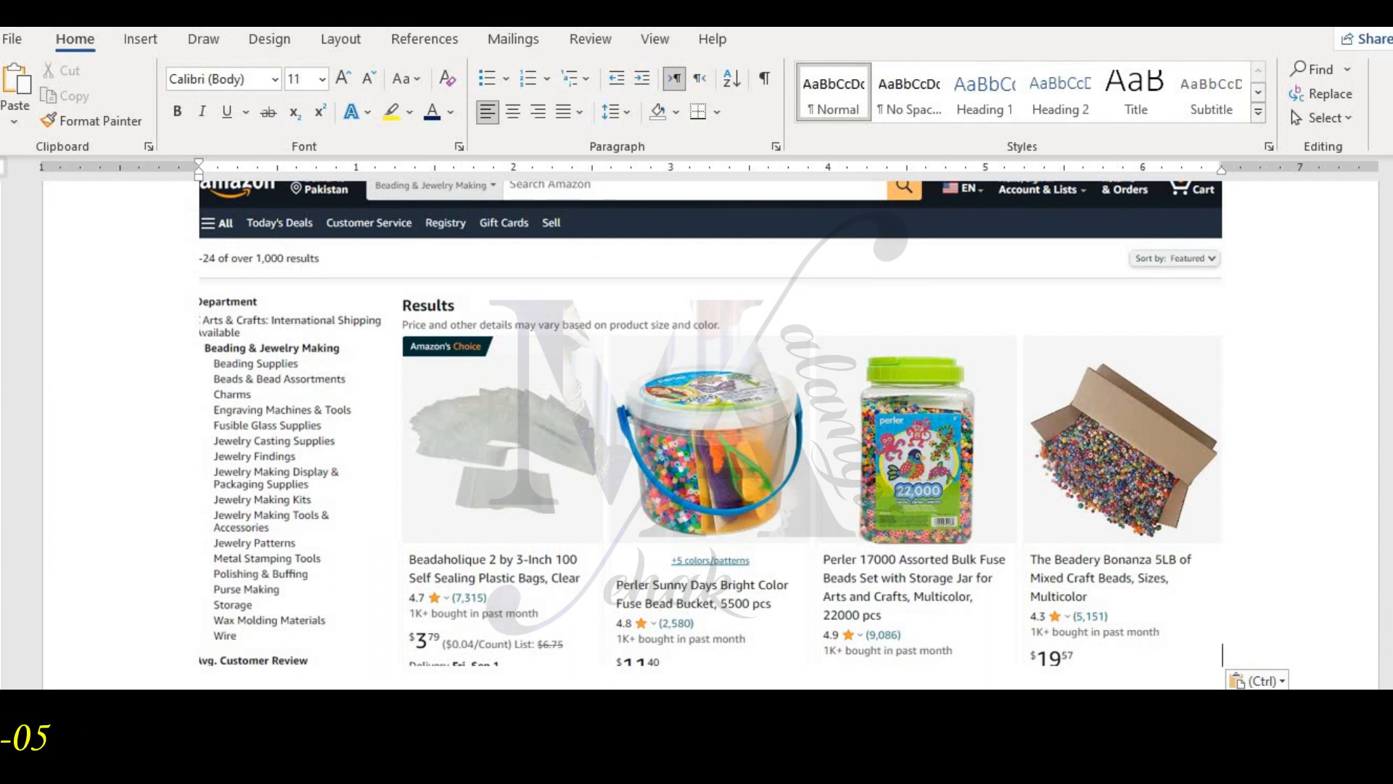
# Switch to Google Ads Keyword Planner in the browser and start discovering new keywords from a website.
pyautogui.hotkey('alt', 'Tab')
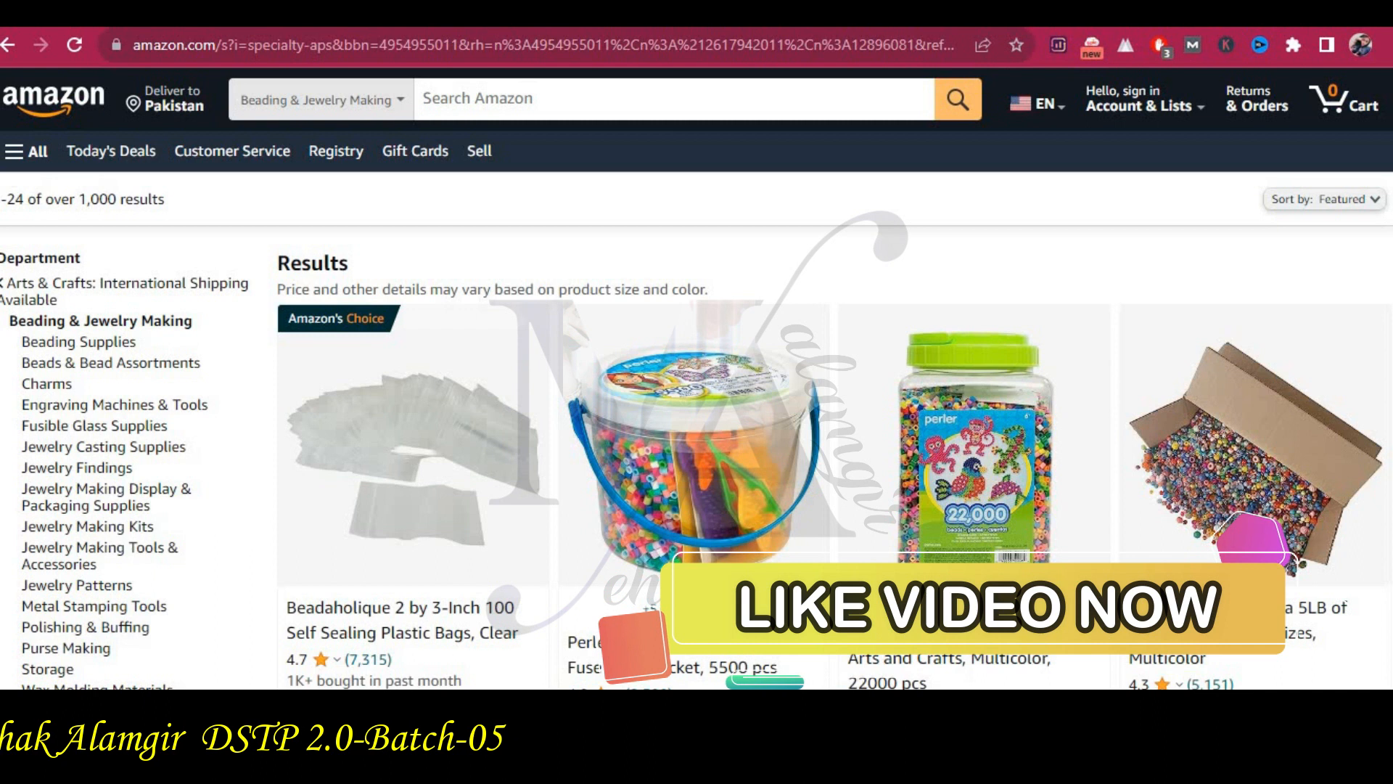
pyautogui.hotkey('ctrl', 'Tab')
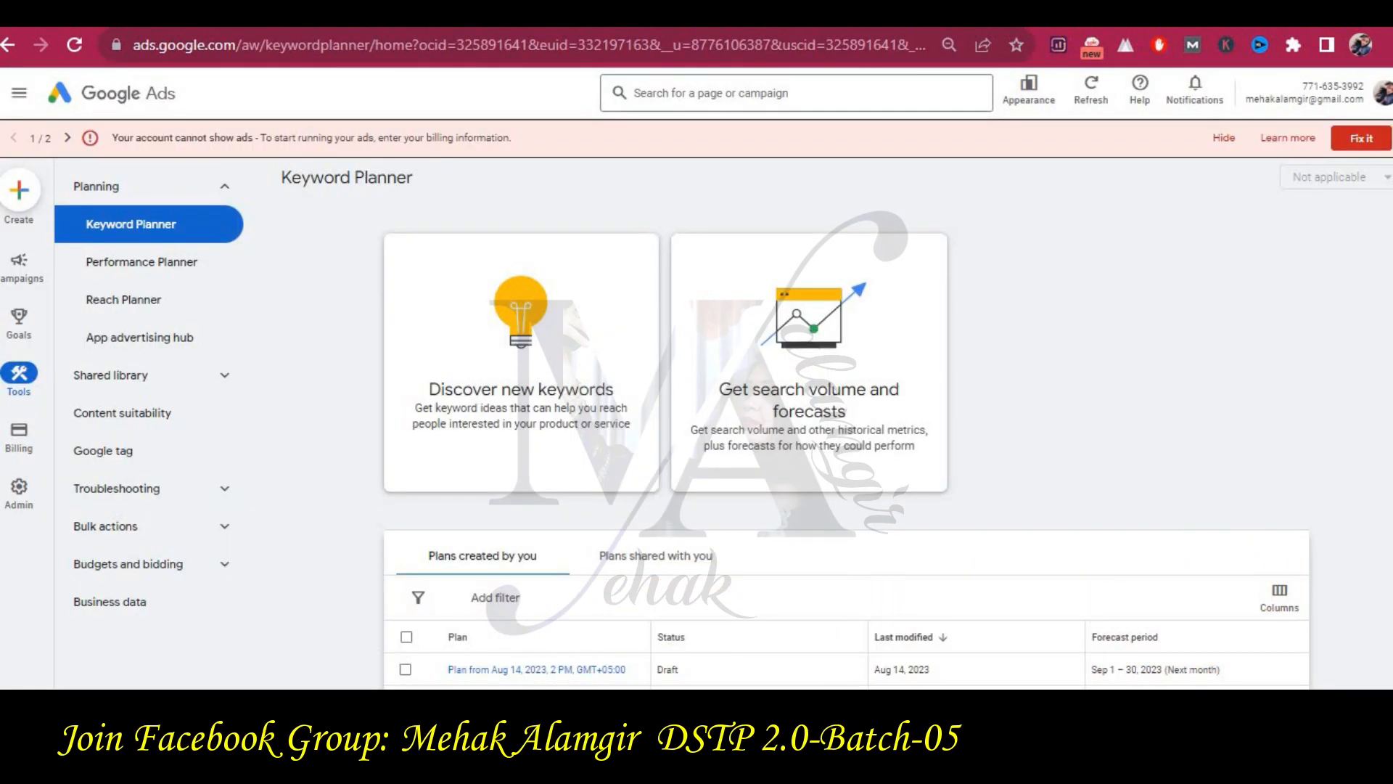
pyautogui.click(560, 470)
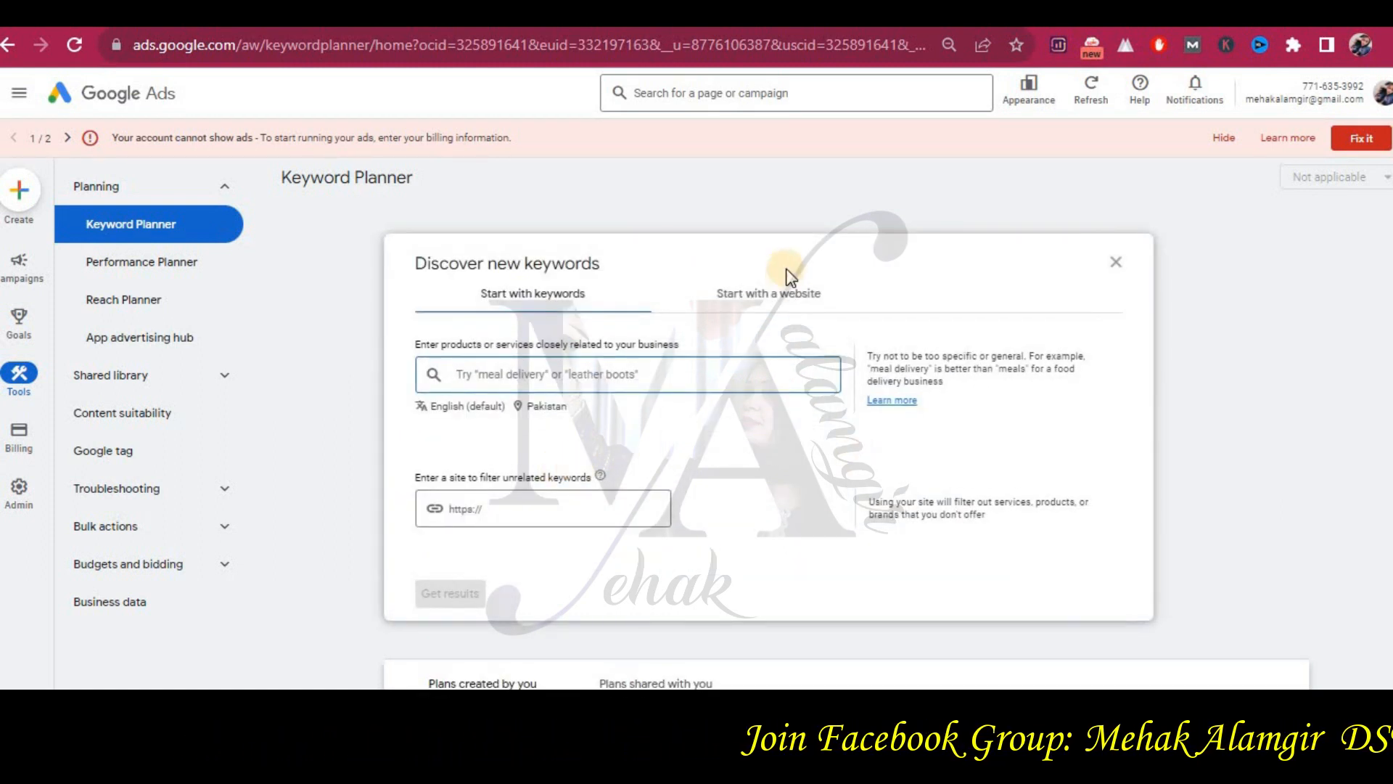
pyautogui.click(804, 294)
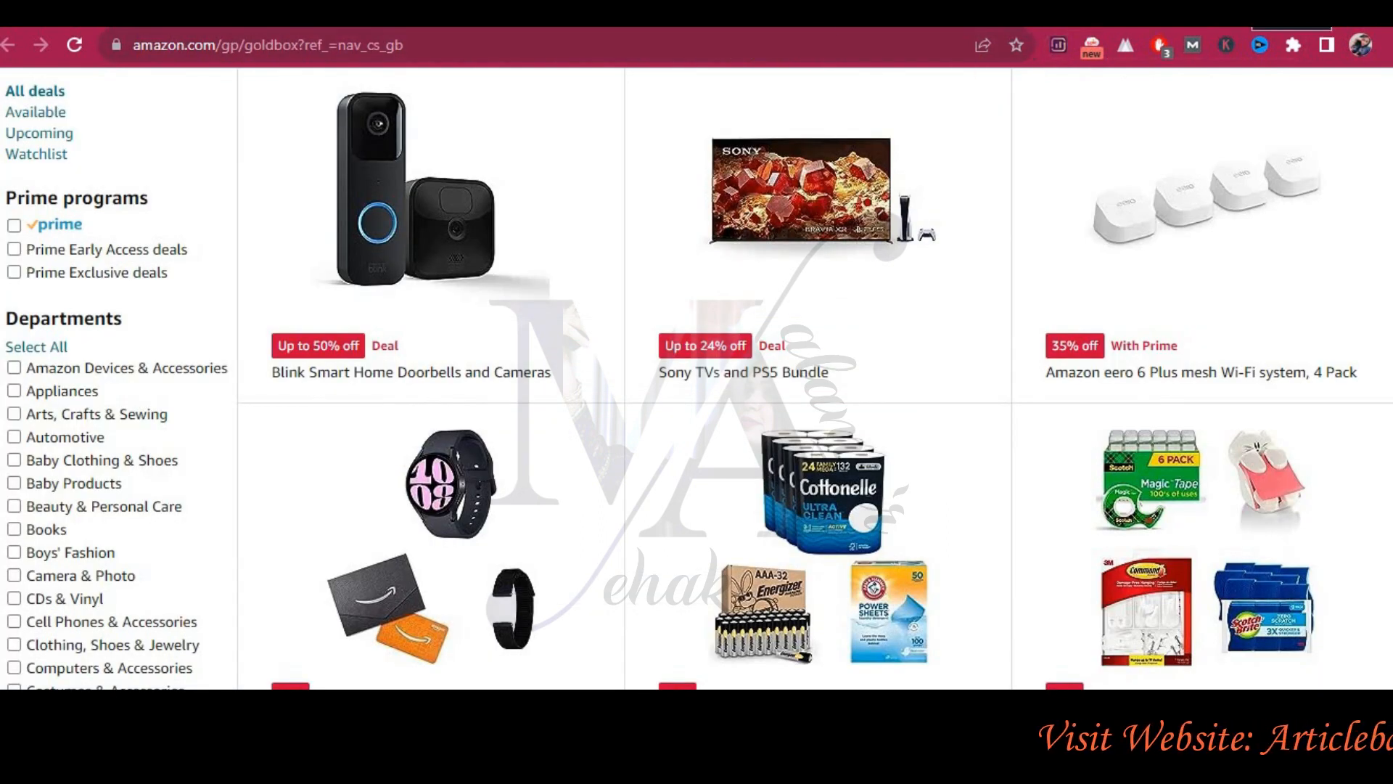
pyautogui.click(819, 48)
pyautogui.rightClick(819, 48)
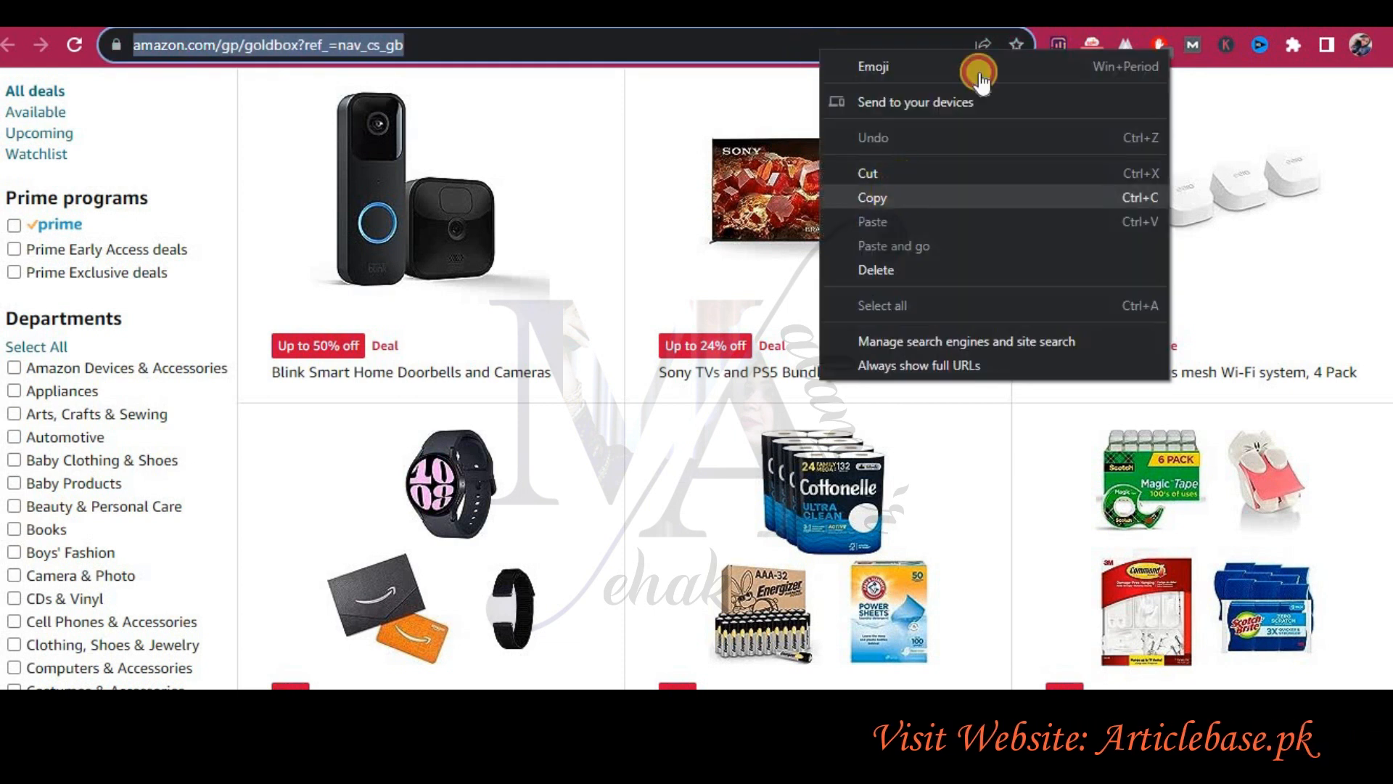
pyautogui.click(890, 189)
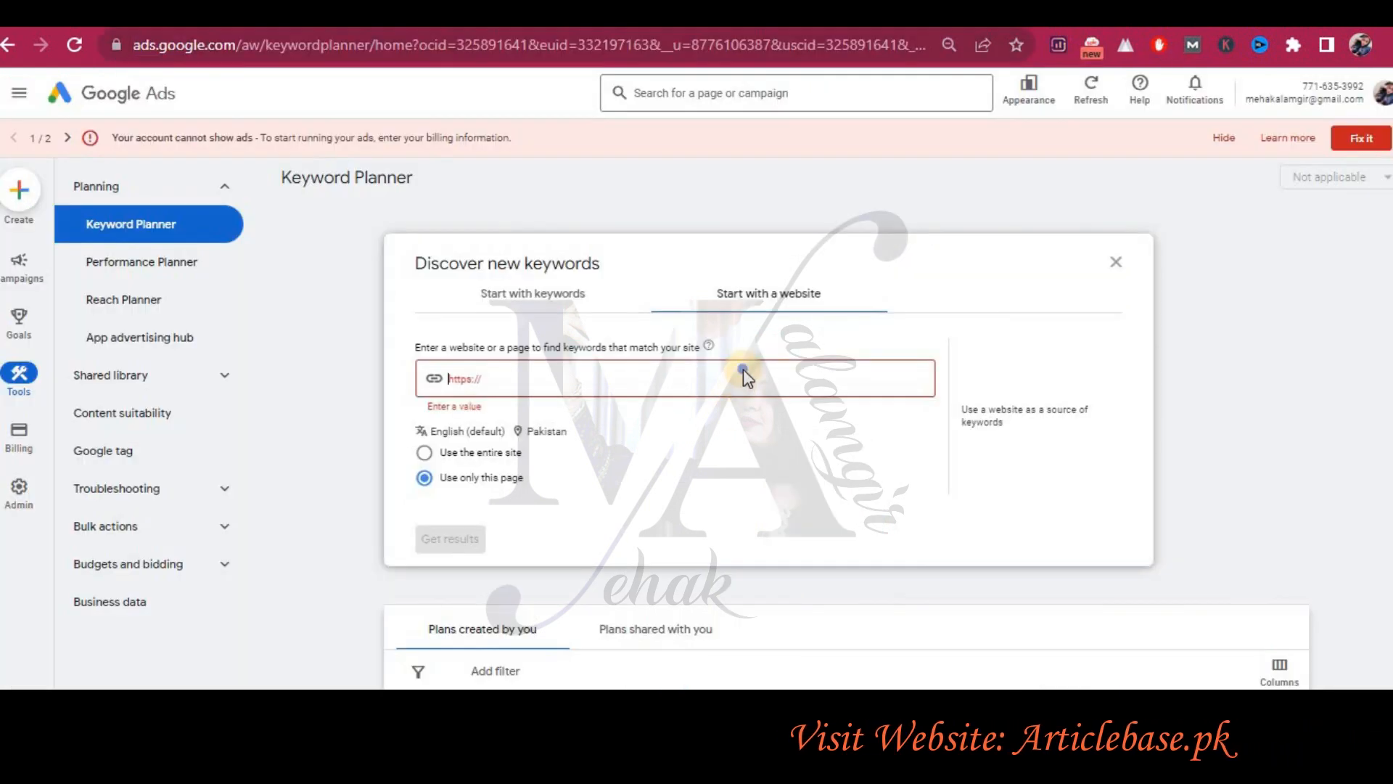
pyautogui.rightClick(743, 369)
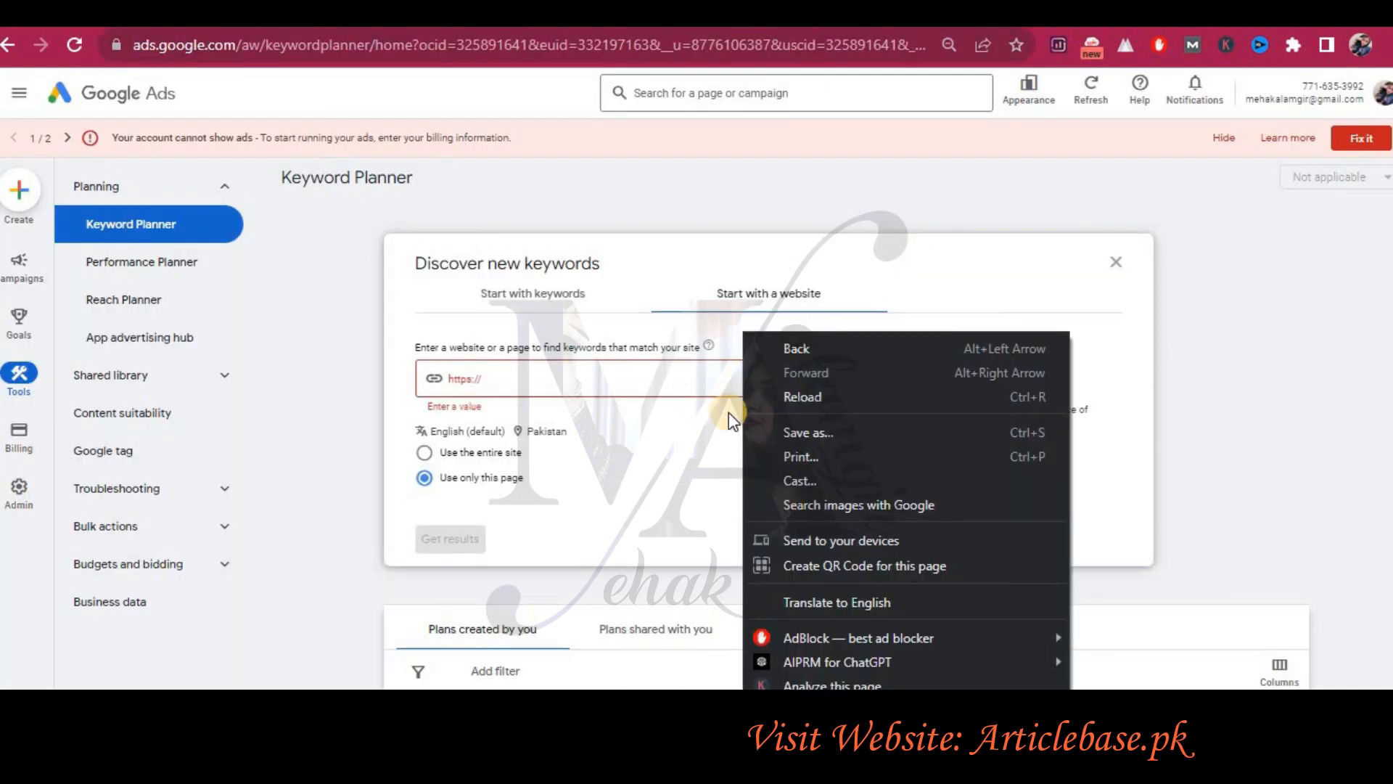
pyautogui.rightClick(678, 374)
pyautogui.click(738, 540)
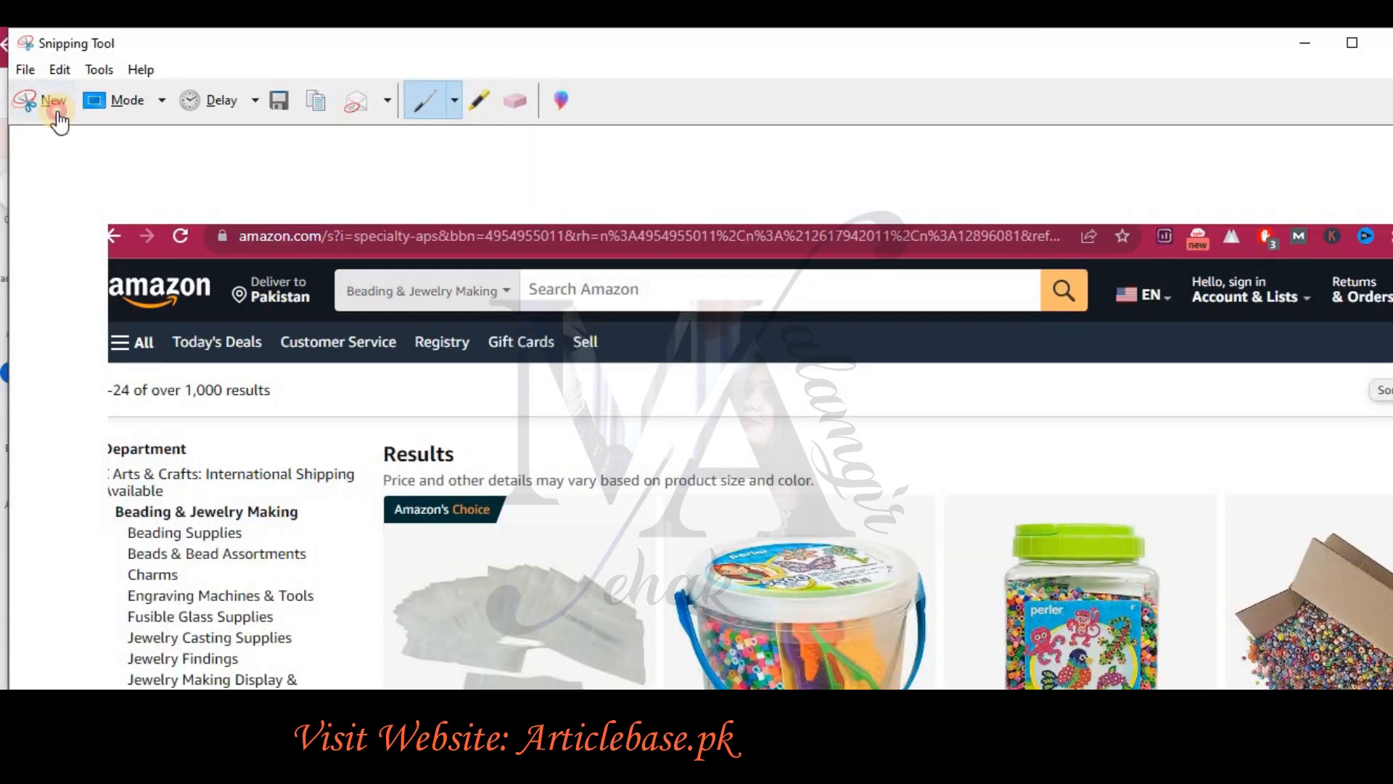
# Snip the completed website keyword form, get results using only this page, and browse the keyword ideas.
pyautogui.click(58, 113)
pyautogui.moveTo(5, 70); pyautogui.dragTo(1392, 690)
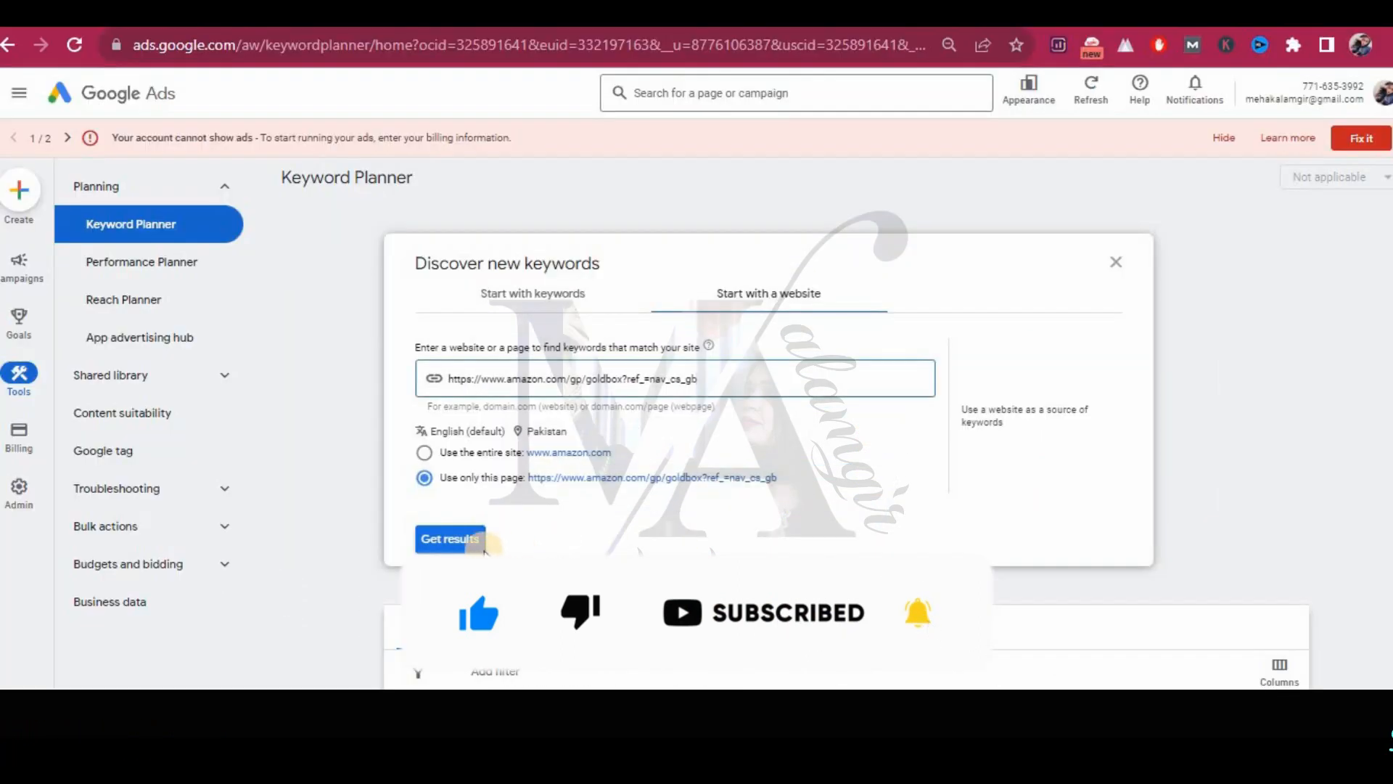
pyautogui.click(483, 551)
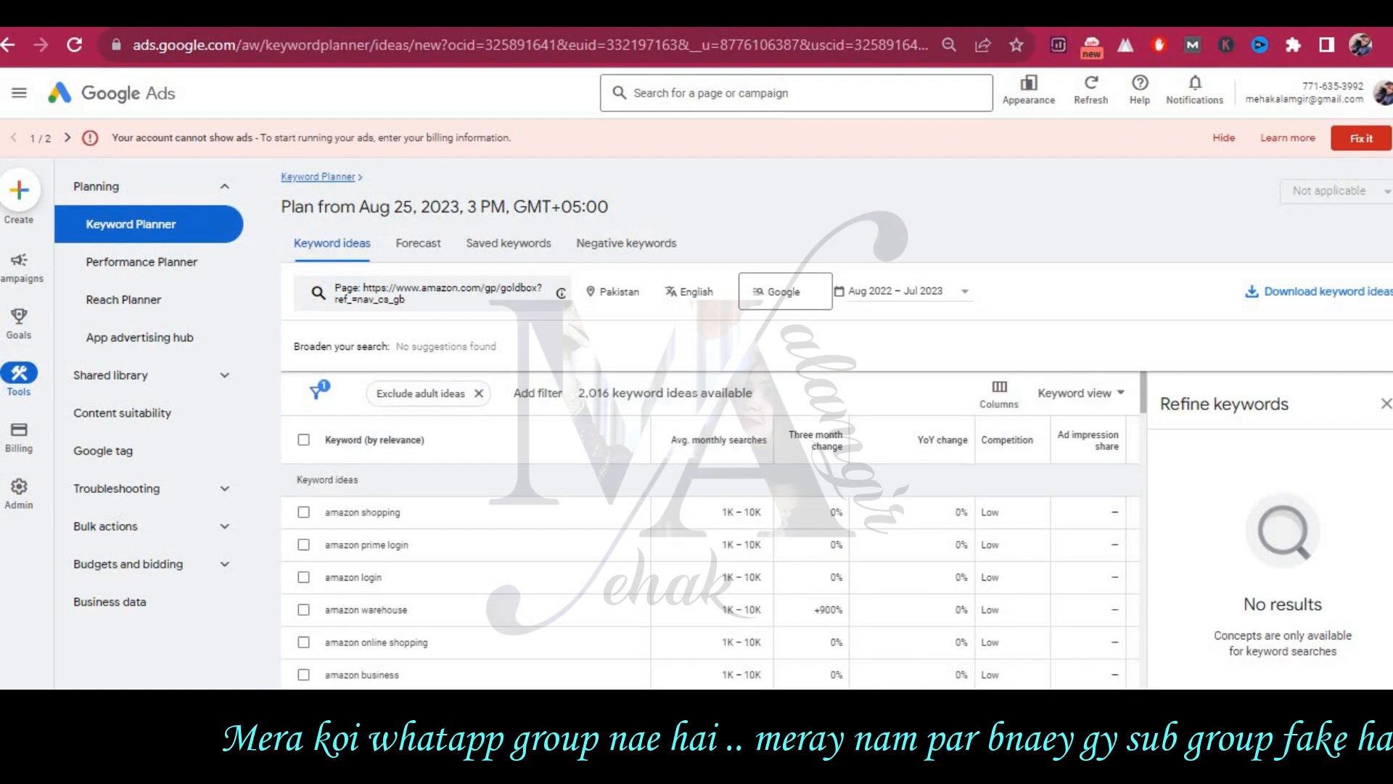
pyautogui.scroll(-2, 1144, 402)
pyautogui.scroll(-2, 1145, 412)
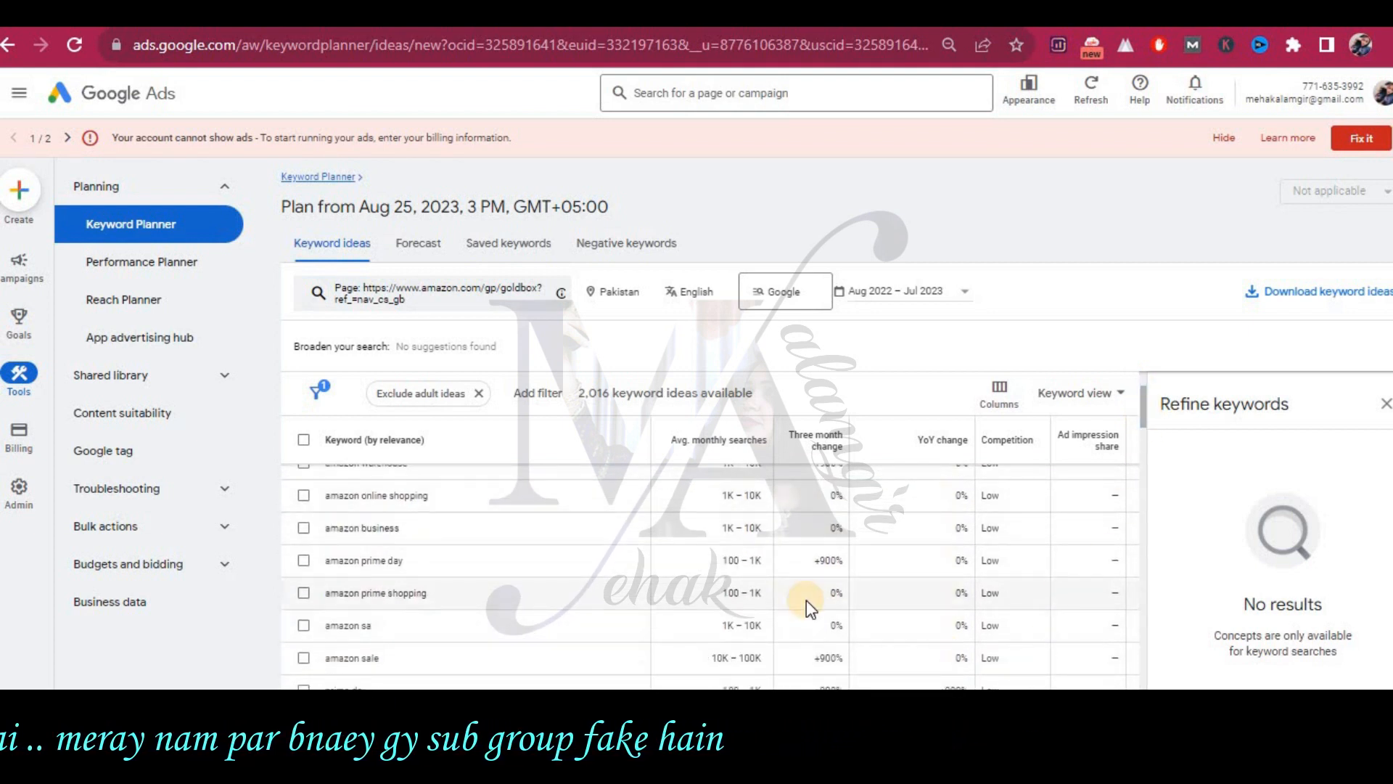
# Select the keyword ideas amazon prime shopping, amazon prime day 2022 and amazon india online shopping, and copy them.
pyautogui.click(304, 592)
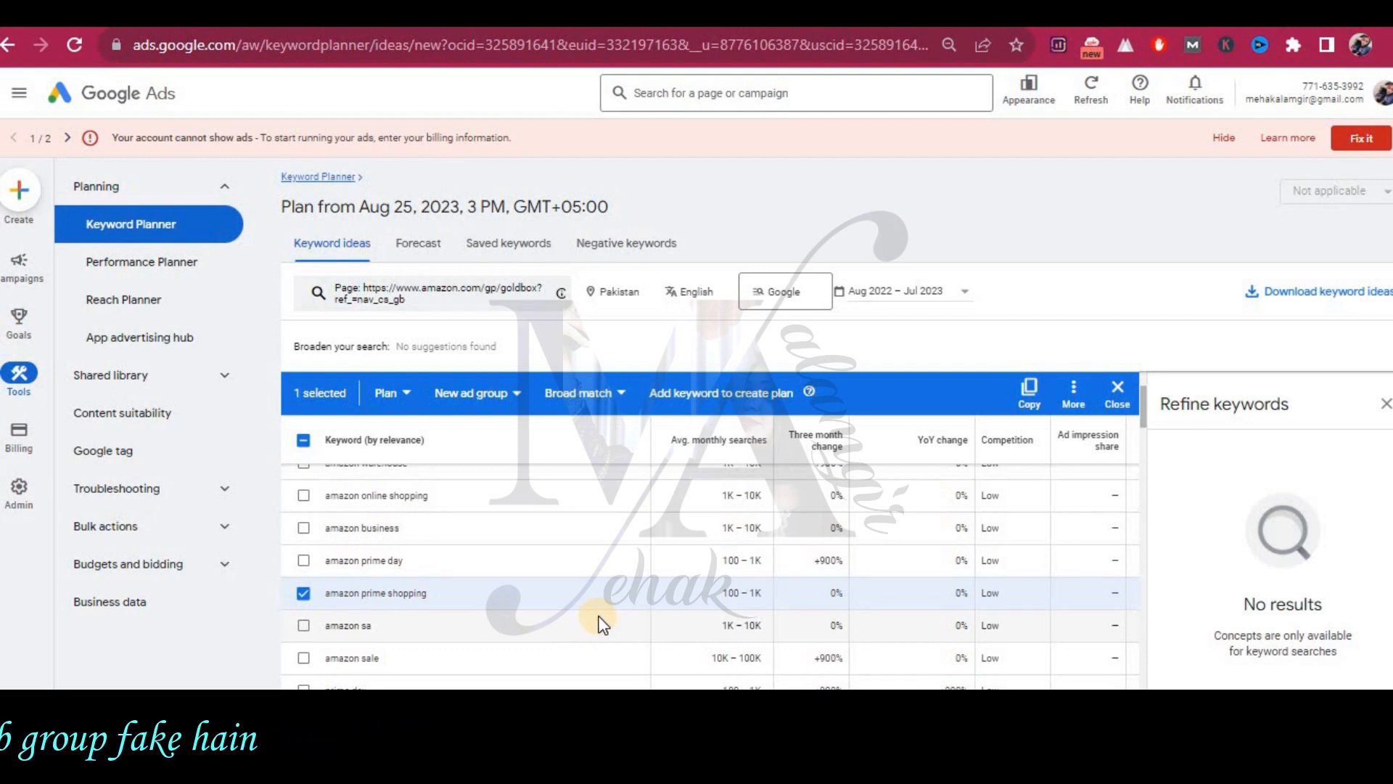
pyautogui.scroll(-1, 601, 622)
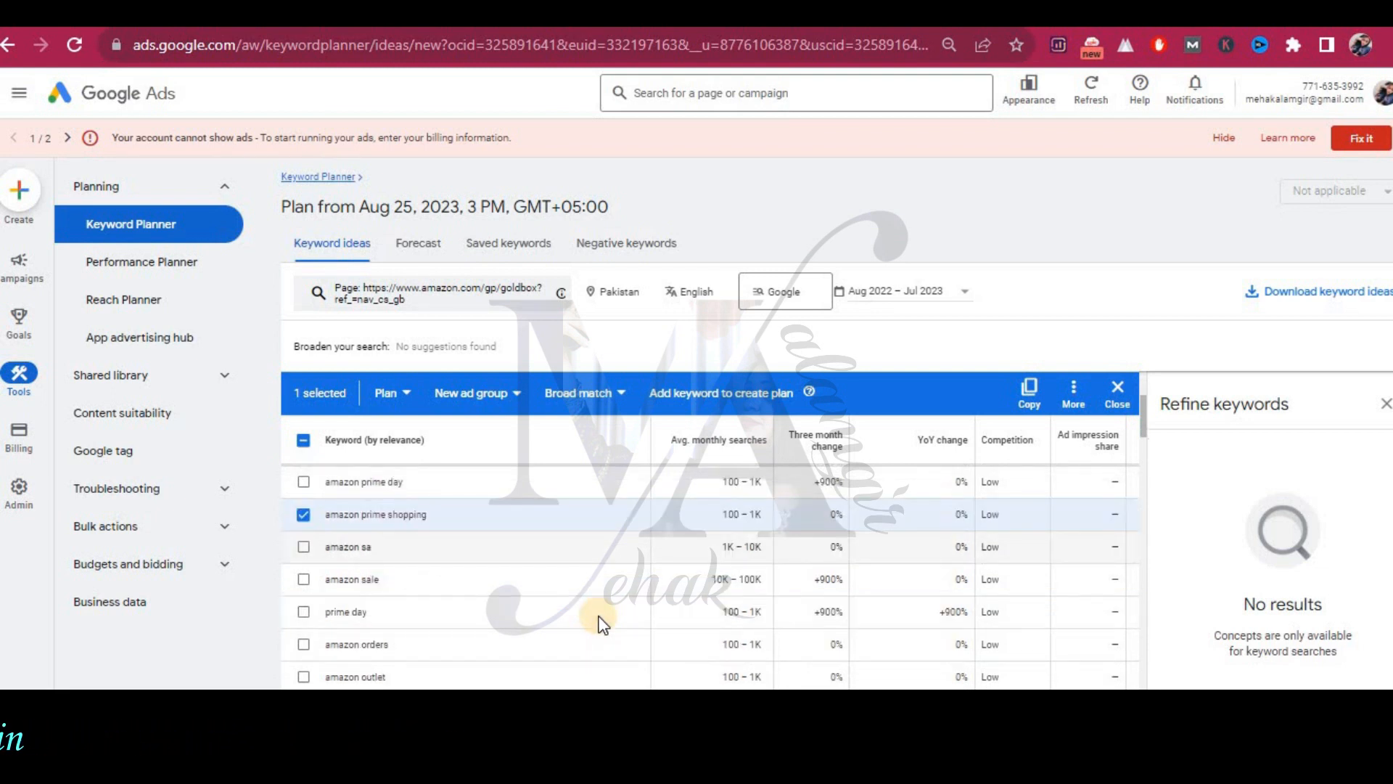
pyautogui.scroll(-2, 601, 622)
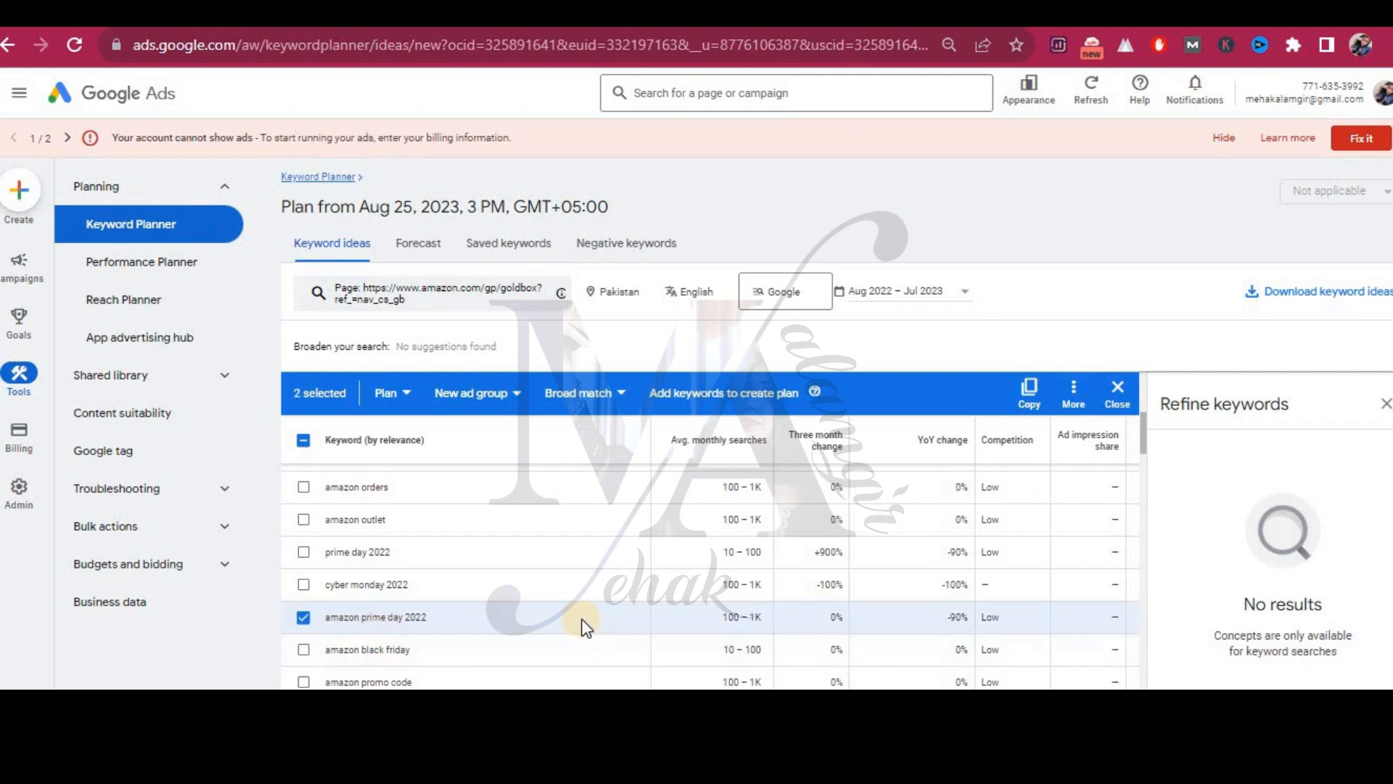
pyautogui.scroll(-2, 587, 626)
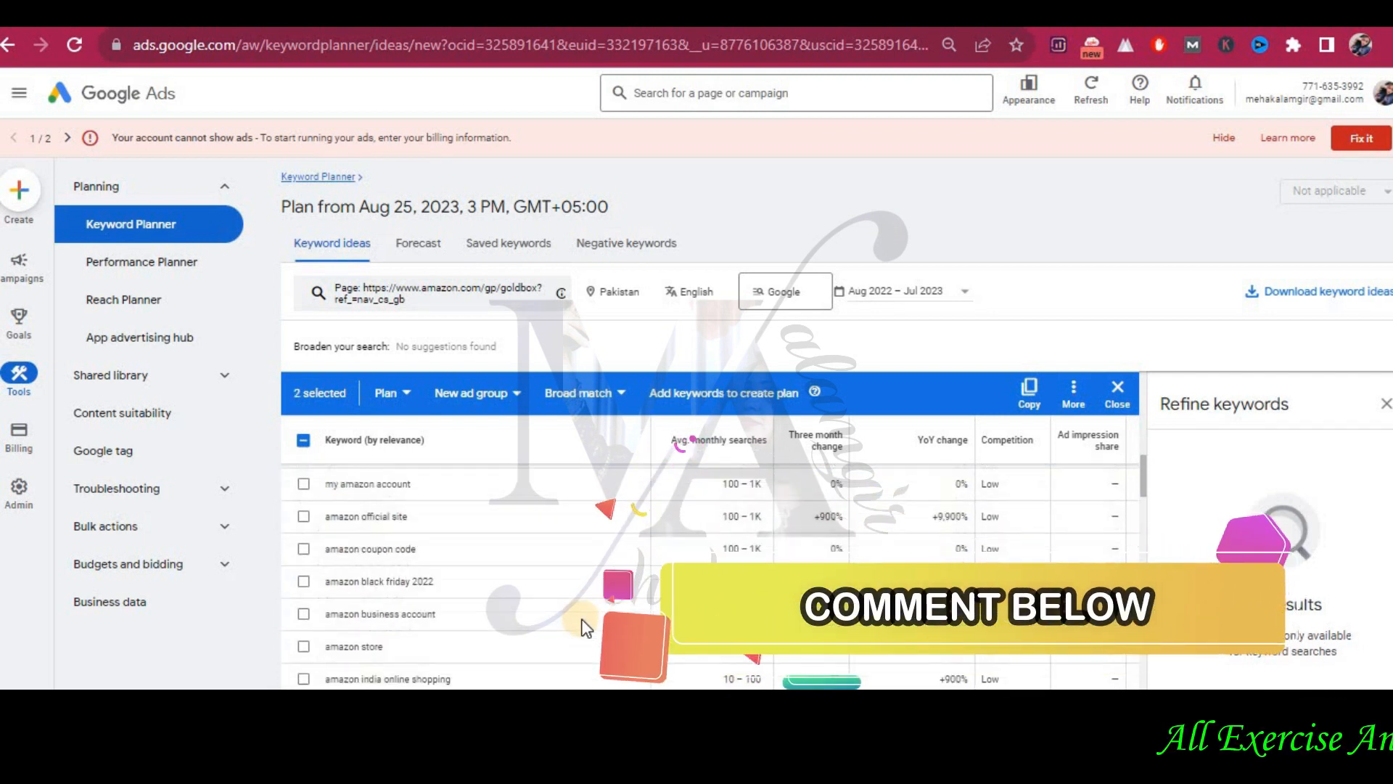
pyautogui.scroll(-1, 586, 625)
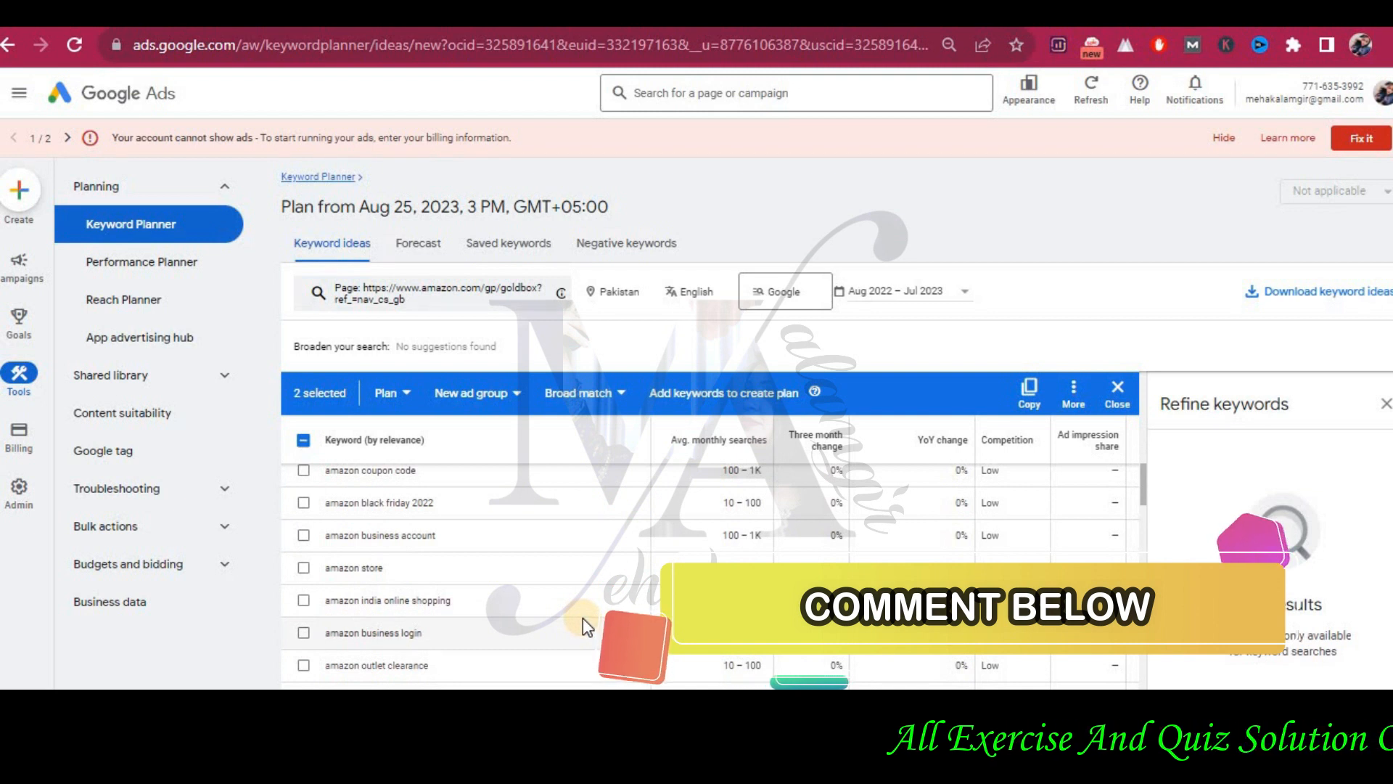
pyautogui.click(304, 601)
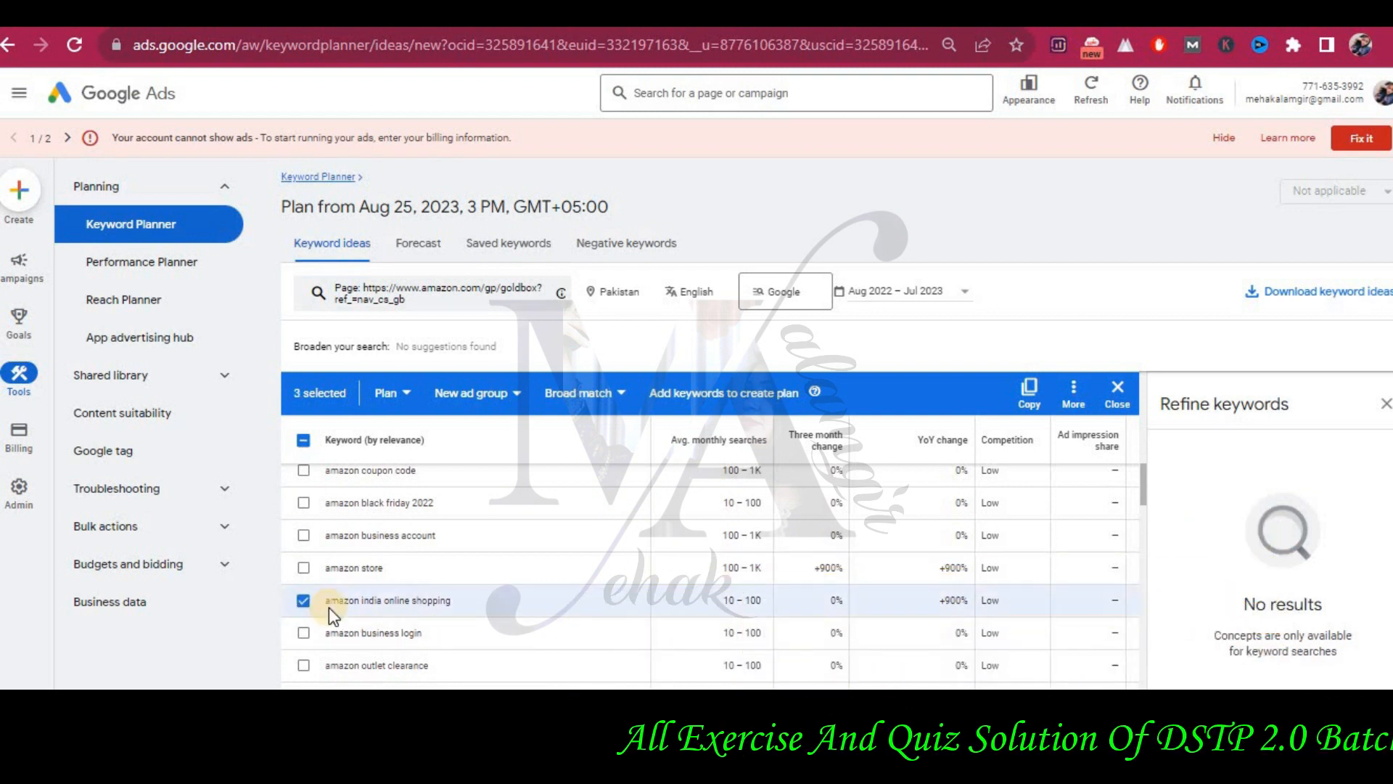
pyautogui.click(1027, 408)
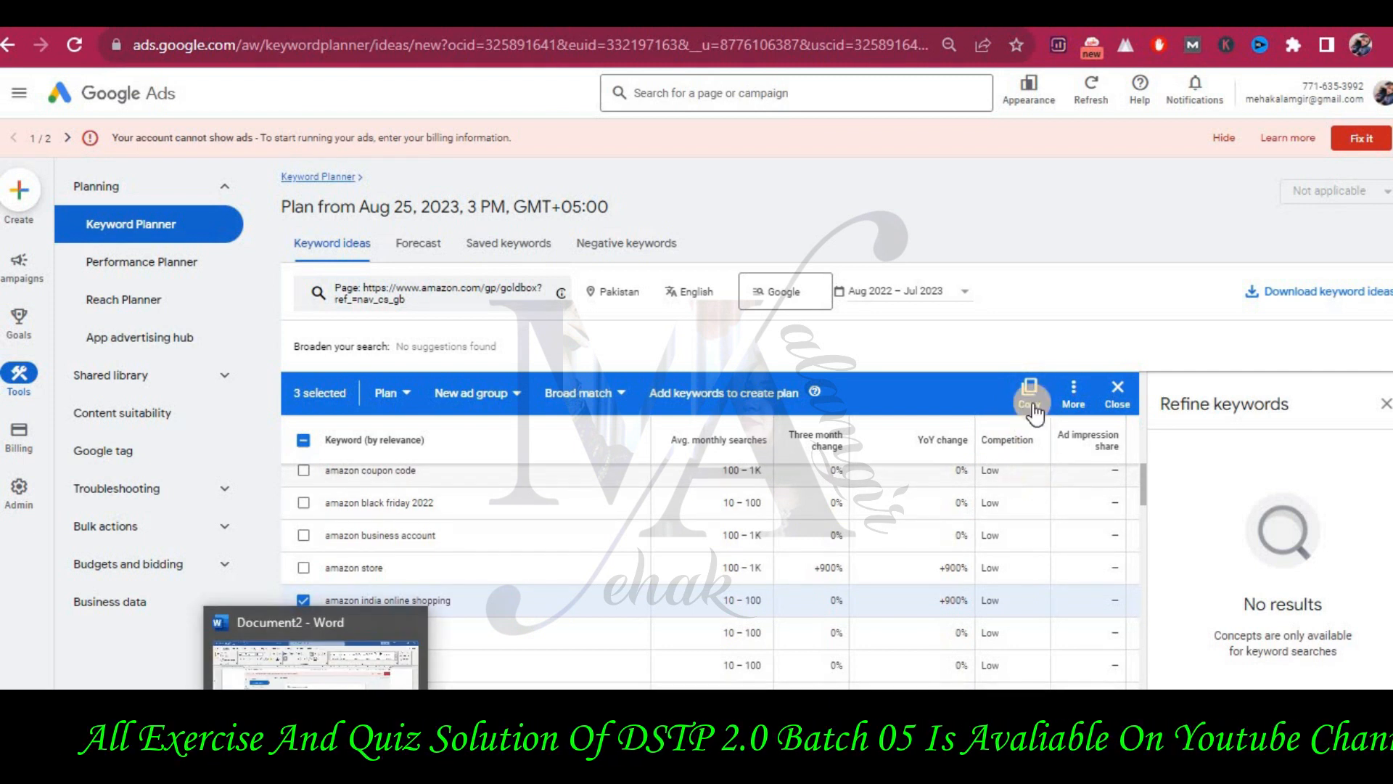
# Switch to the Word document and paste the three copied keywords below the Keyword Planner screenshot, above Task 2.
pyautogui.click(316, 777)
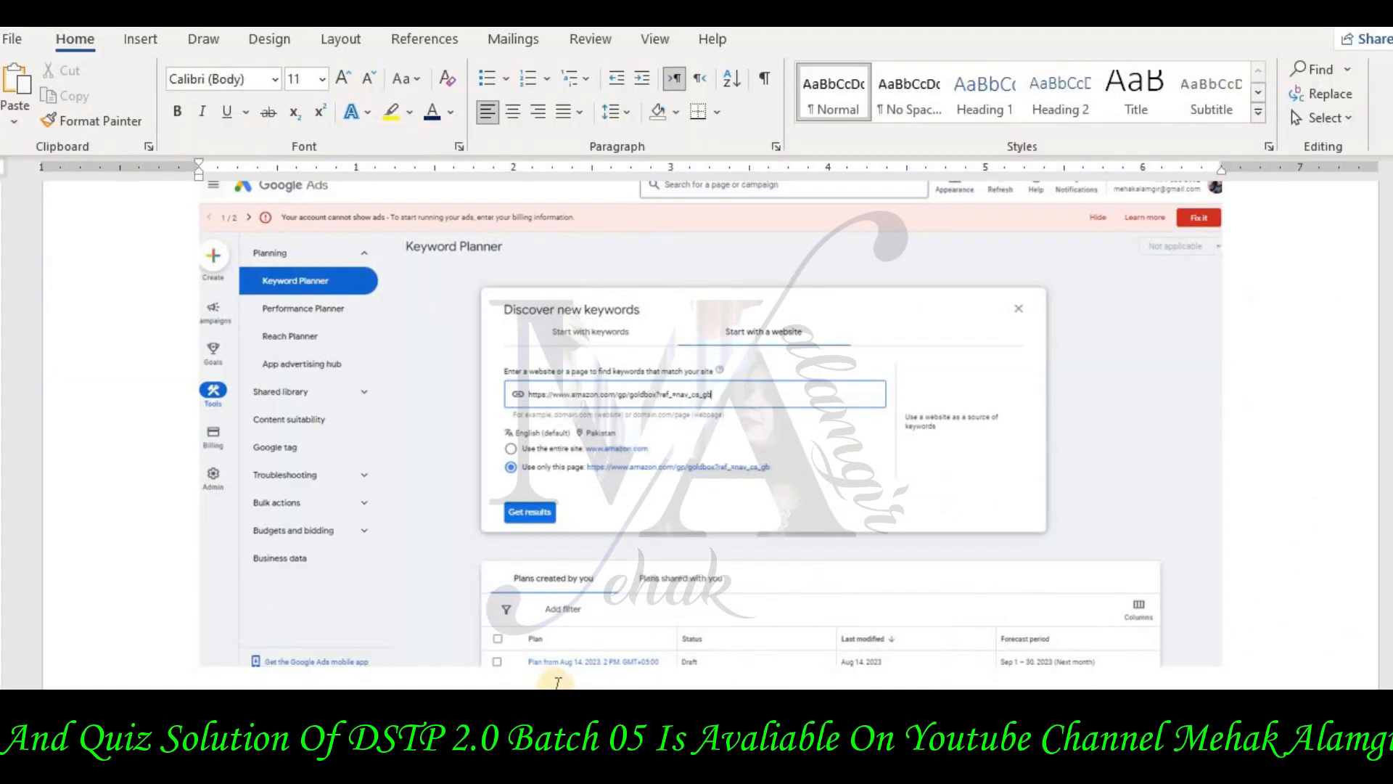
pyautogui.scroll(-3, 558, 682)
pyautogui.click(602, 584)
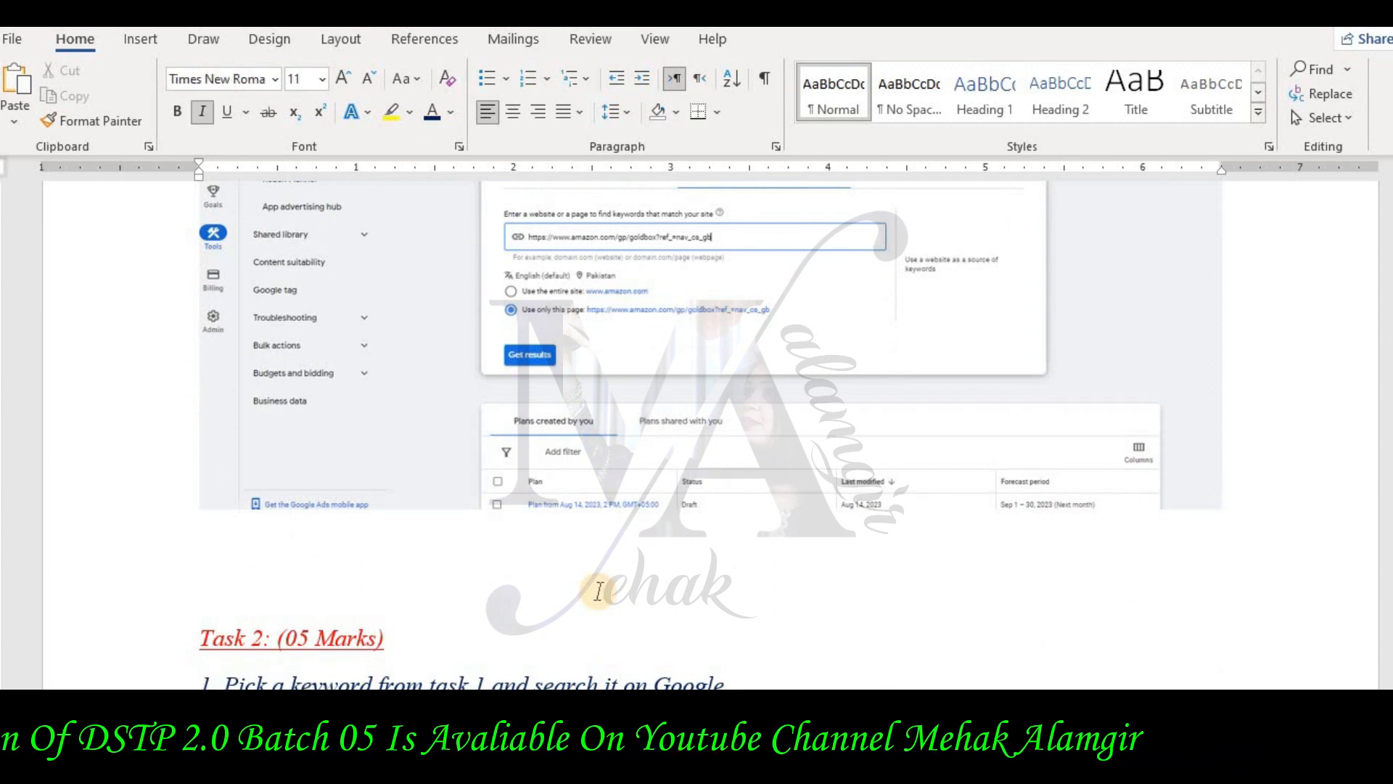
pyautogui.hotkey('ctrl', 'v')
pyautogui.scroll(-2, 599, 592)
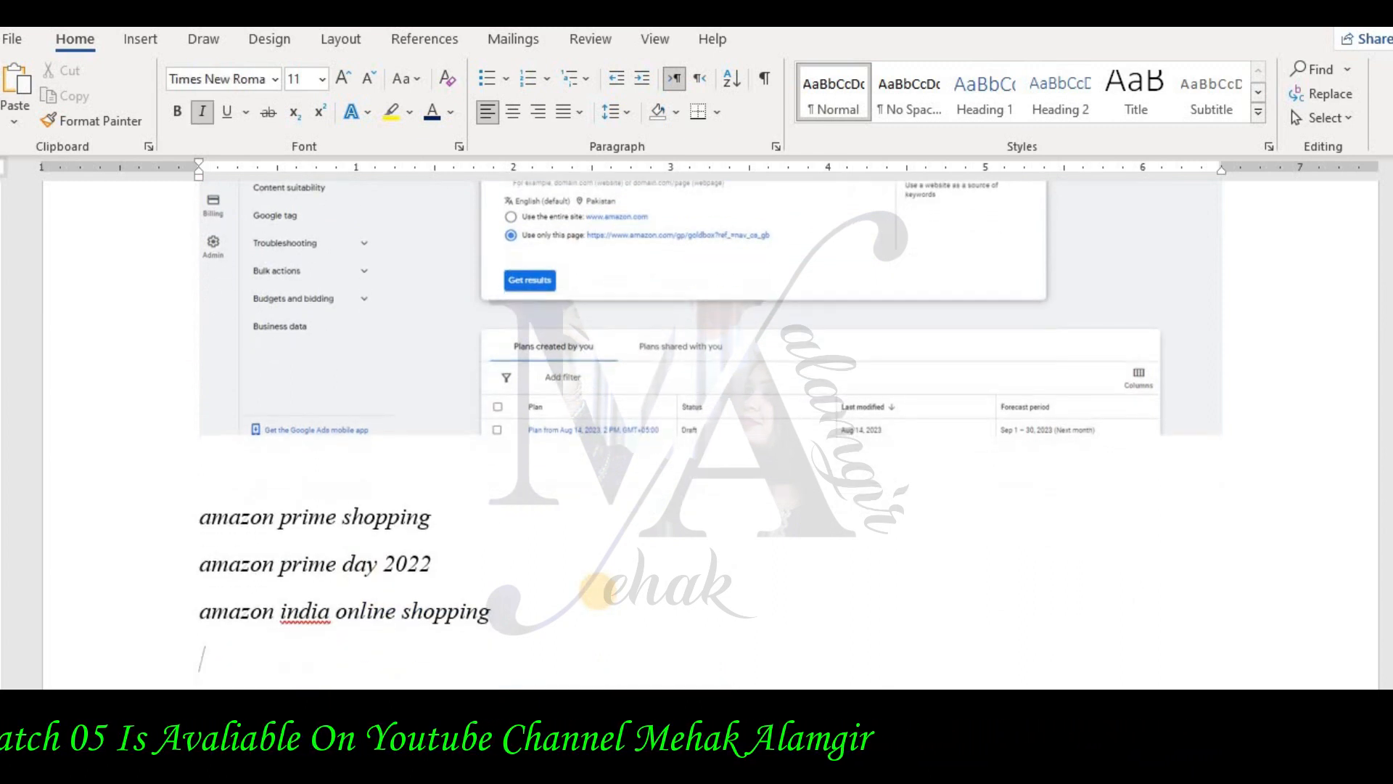
# Add the heading "Webpage: 1" on its own line above the pasted keywords.
pyautogui.write('webpage')
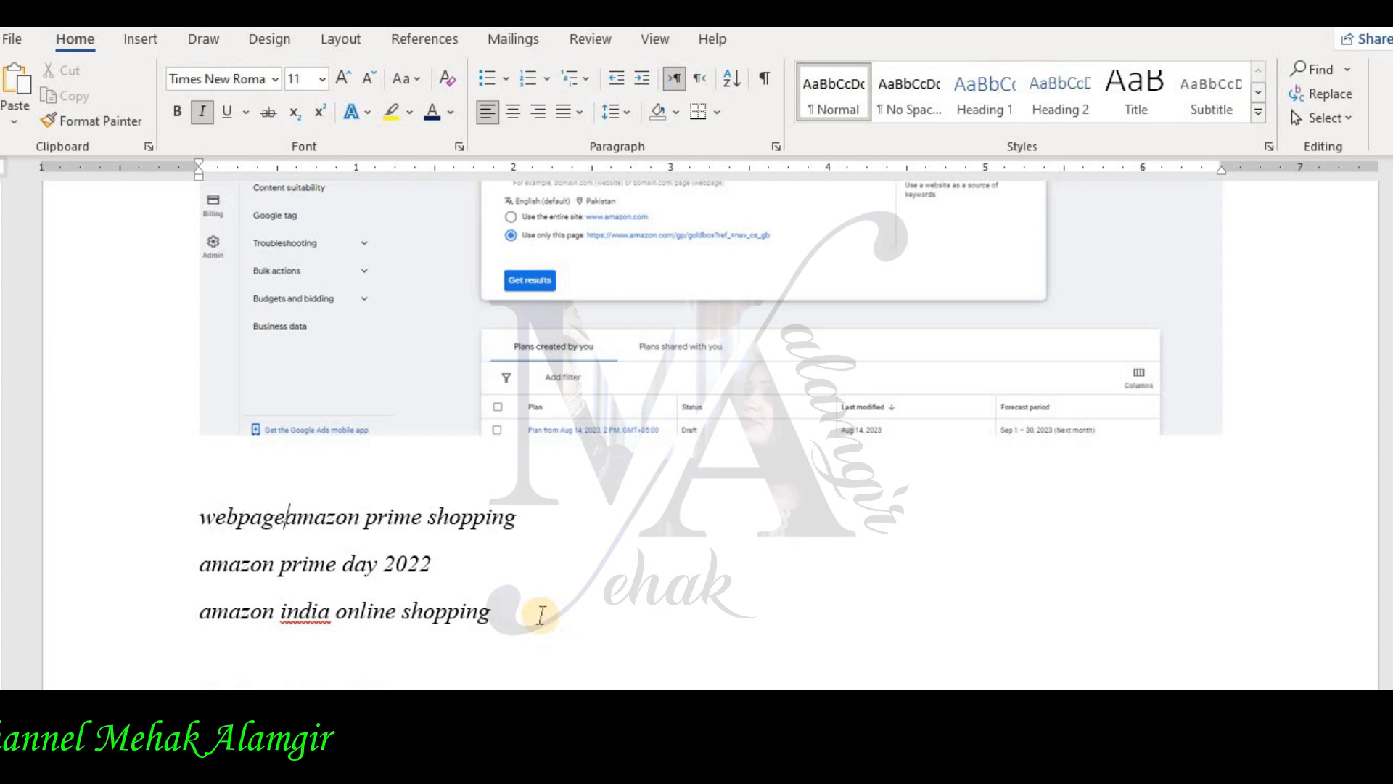
pyautogui.write(': 1')
pyautogui.press('Return')
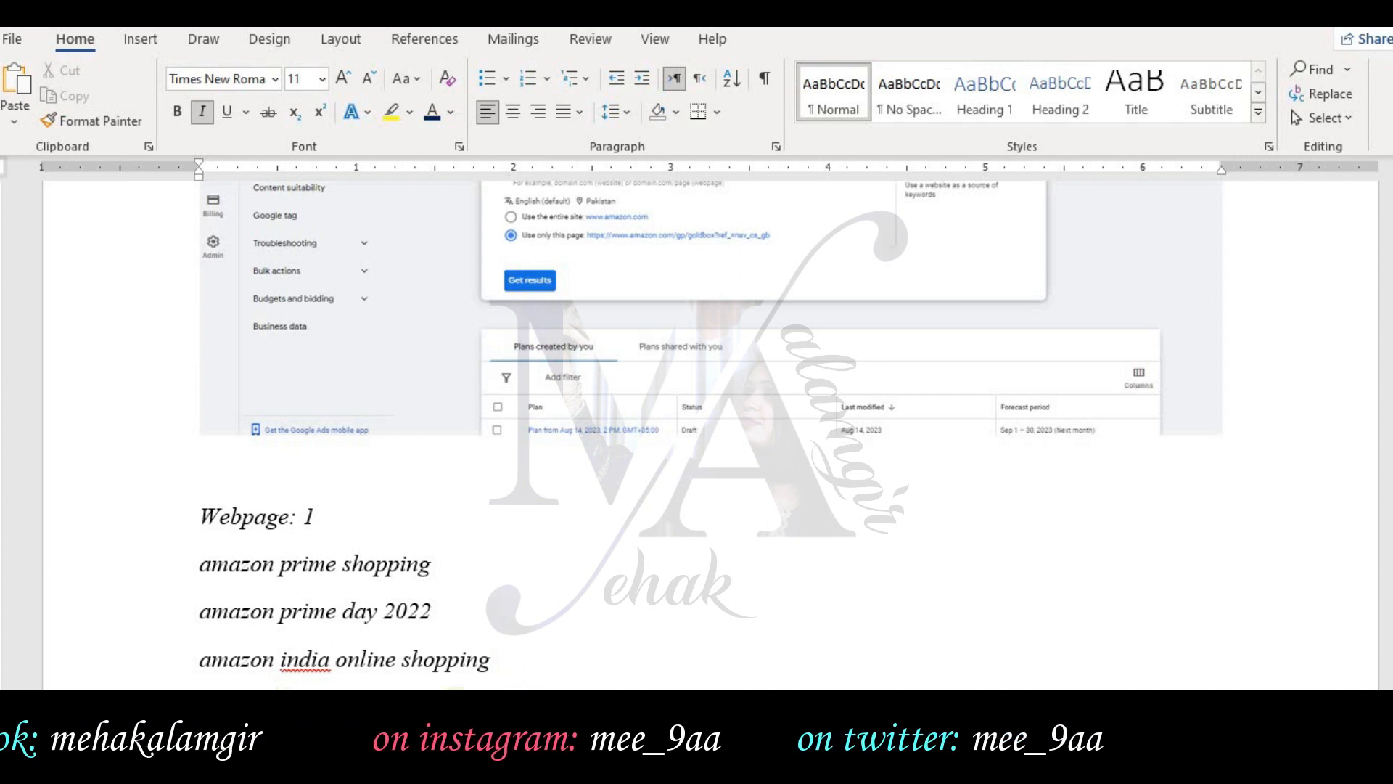
pyautogui.scroll(-2, 454, 686)
# Copy the Amazon Camera & Photo results page address from the browser and get Keyword Planner ideas for only that page.
pyautogui.hotkey('alt', 'Tab')
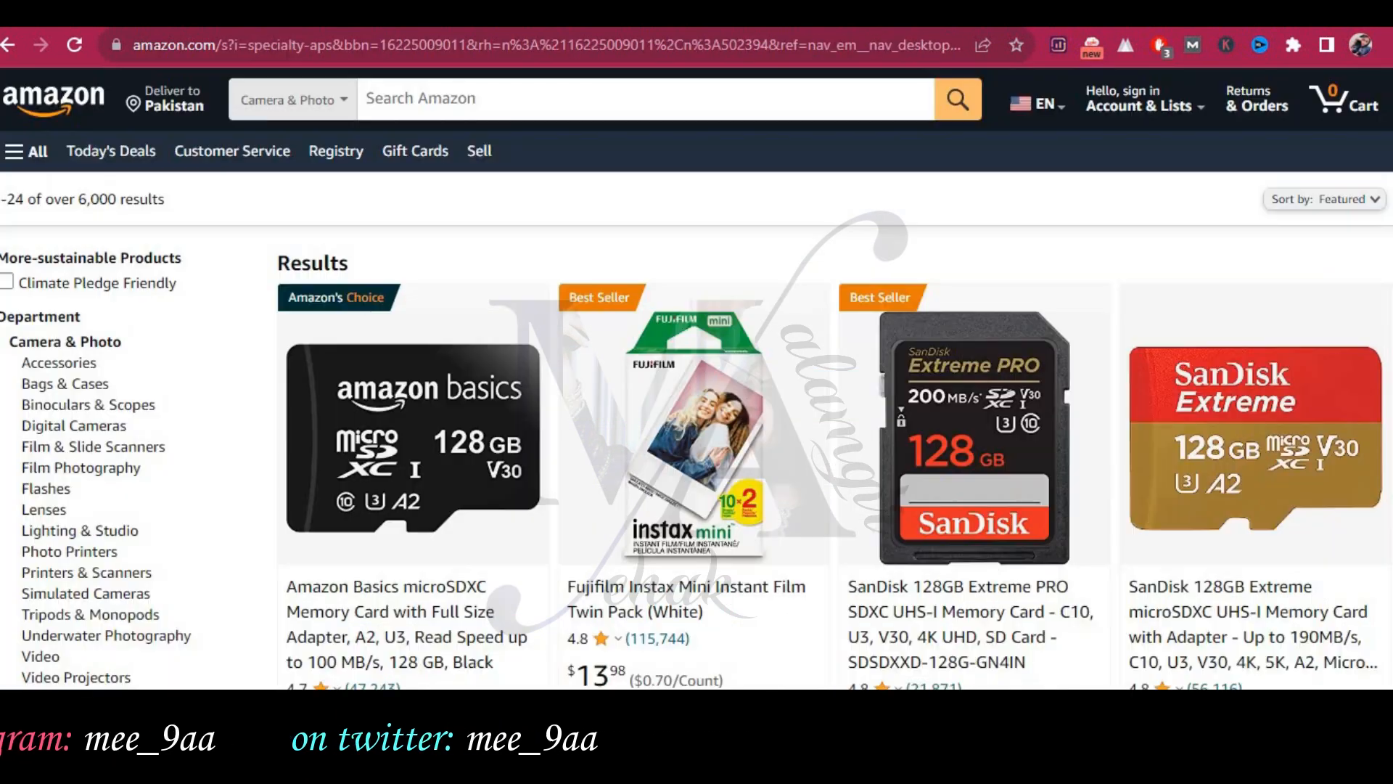
pyautogui.click(781, 53)
pyautogui.rightClick(781, 52)
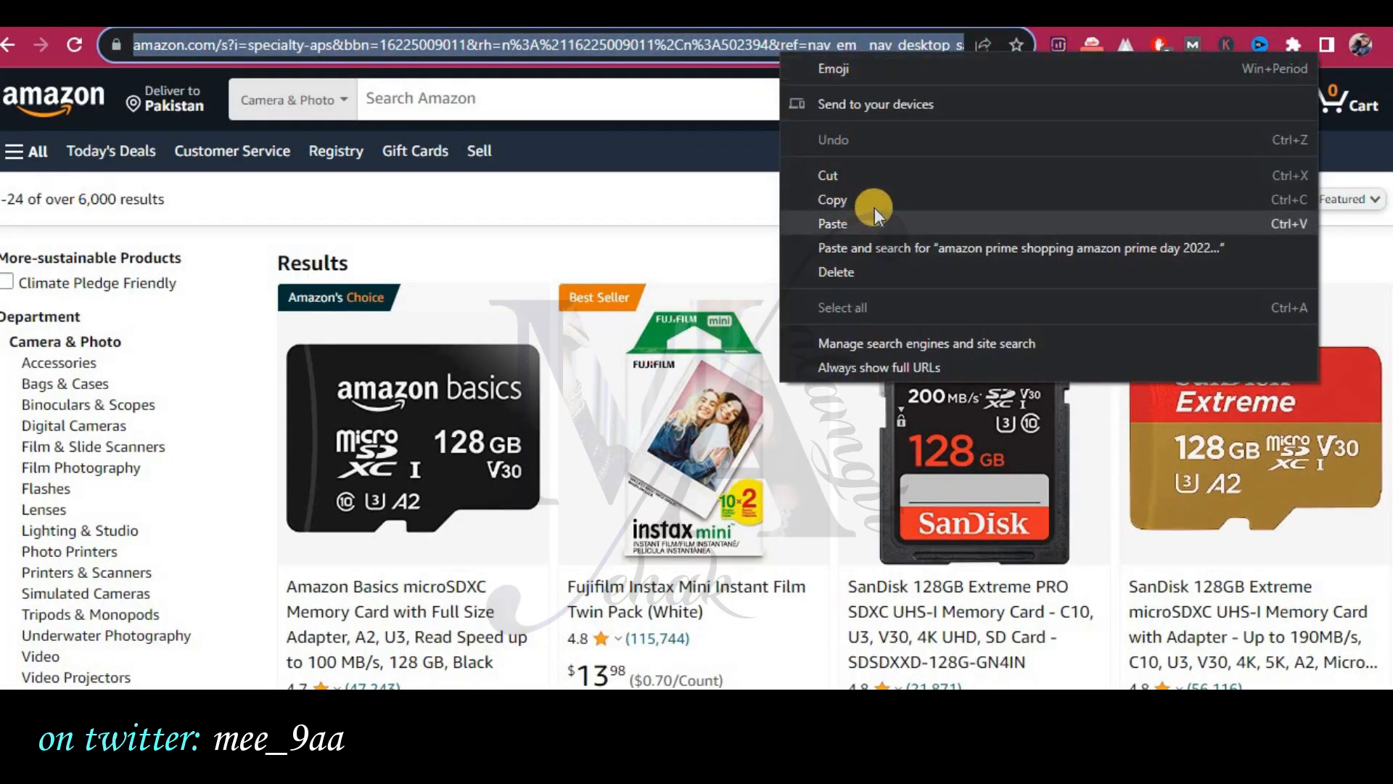
pyautogui.click(833, 199)
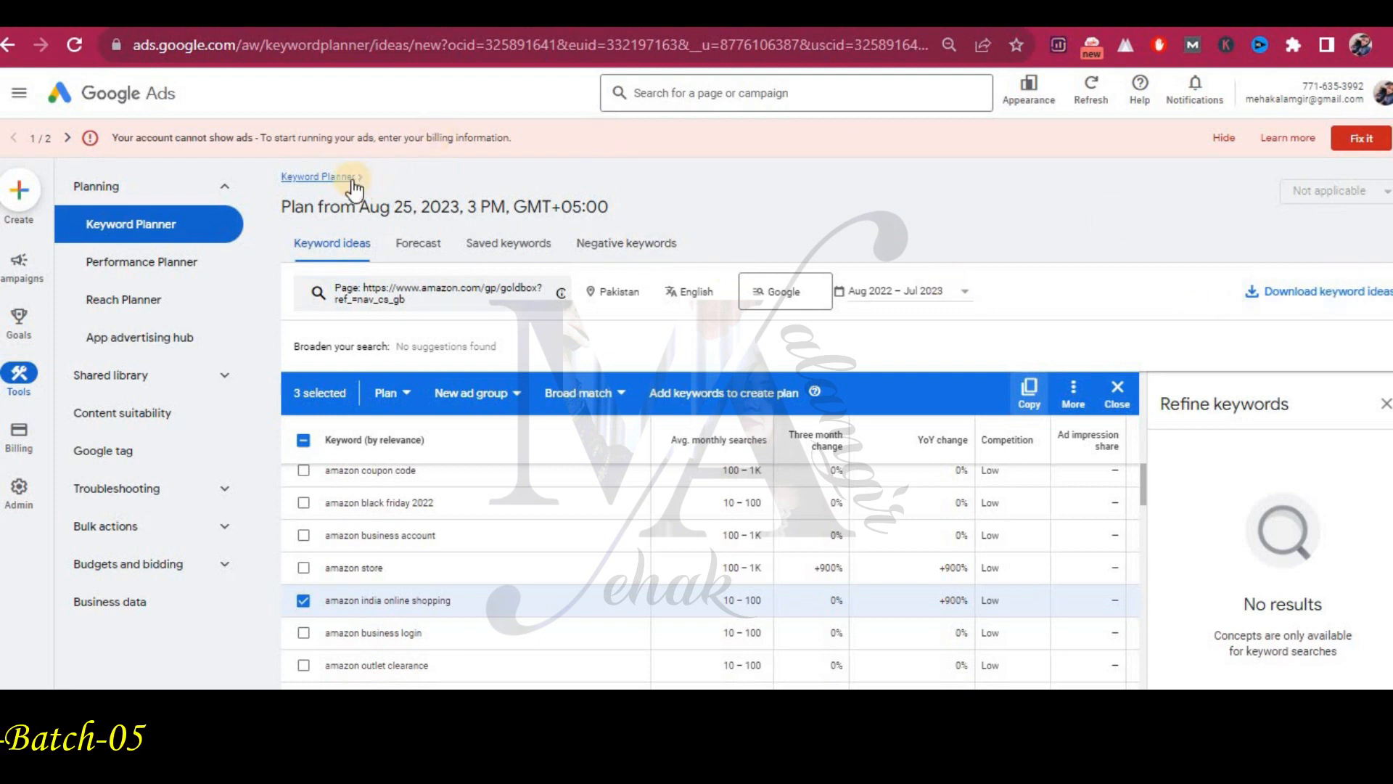
pyautogui.click(541, 294)
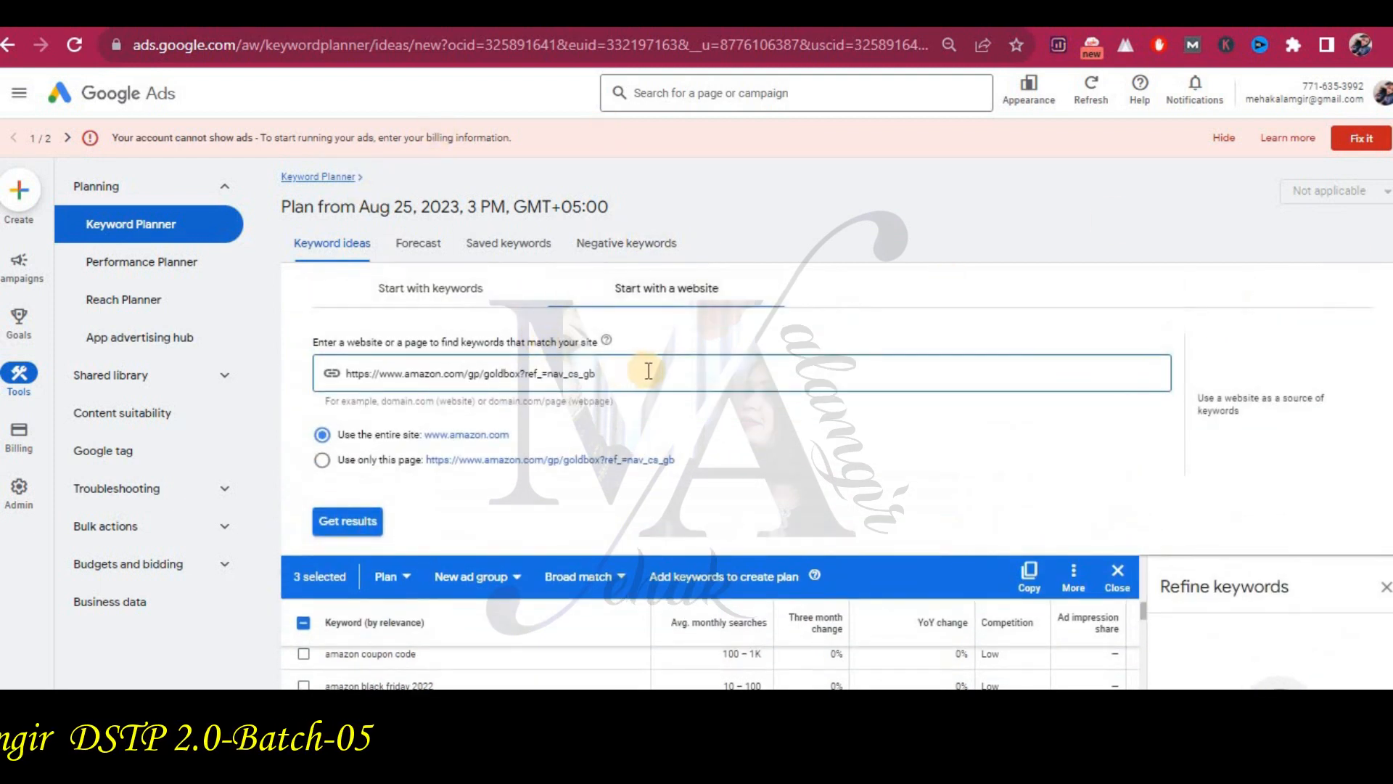
pyautogui.hotkey('ctrl', 'v')
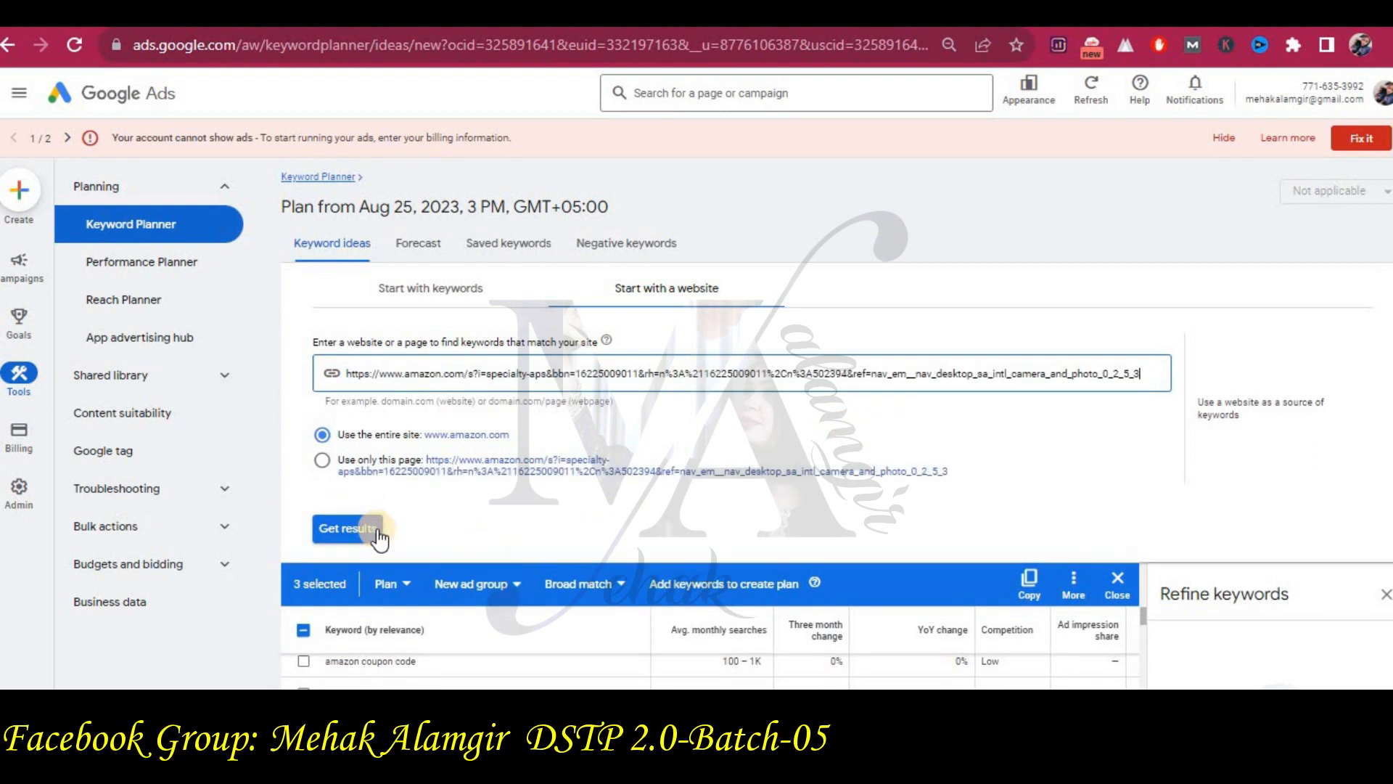
pyautogui.click(324, 462)
pyautogui.click(350, 528)
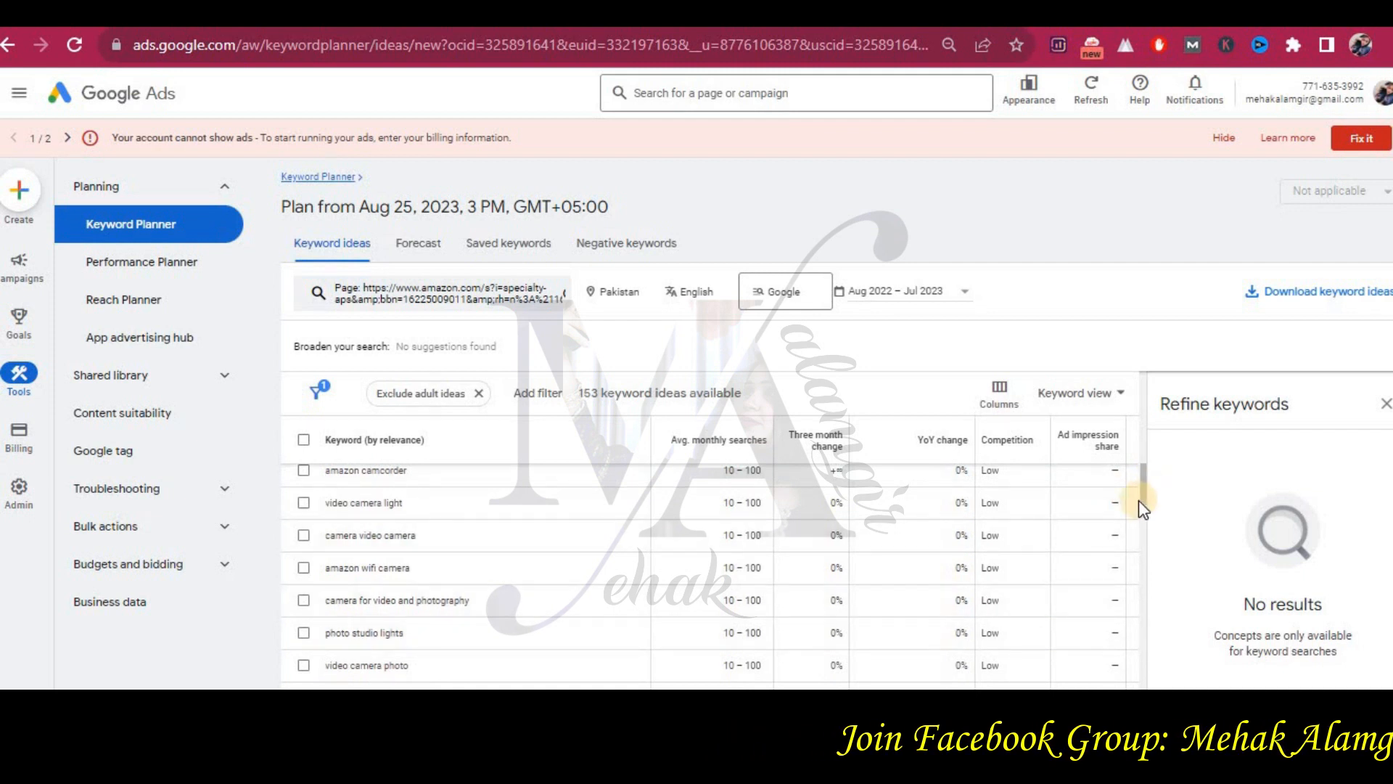
# Select and copy the keyword ideas studio lights for photography, camera for video and photography, and amazon home security camera.
pyautogui.moveTo(1144, 491)
pyautogui.mouseDown()
pyautogui.moveTo(1145, 425)
pyautogui.moveTo(1147, 485)
pyautogui.mouseUp()
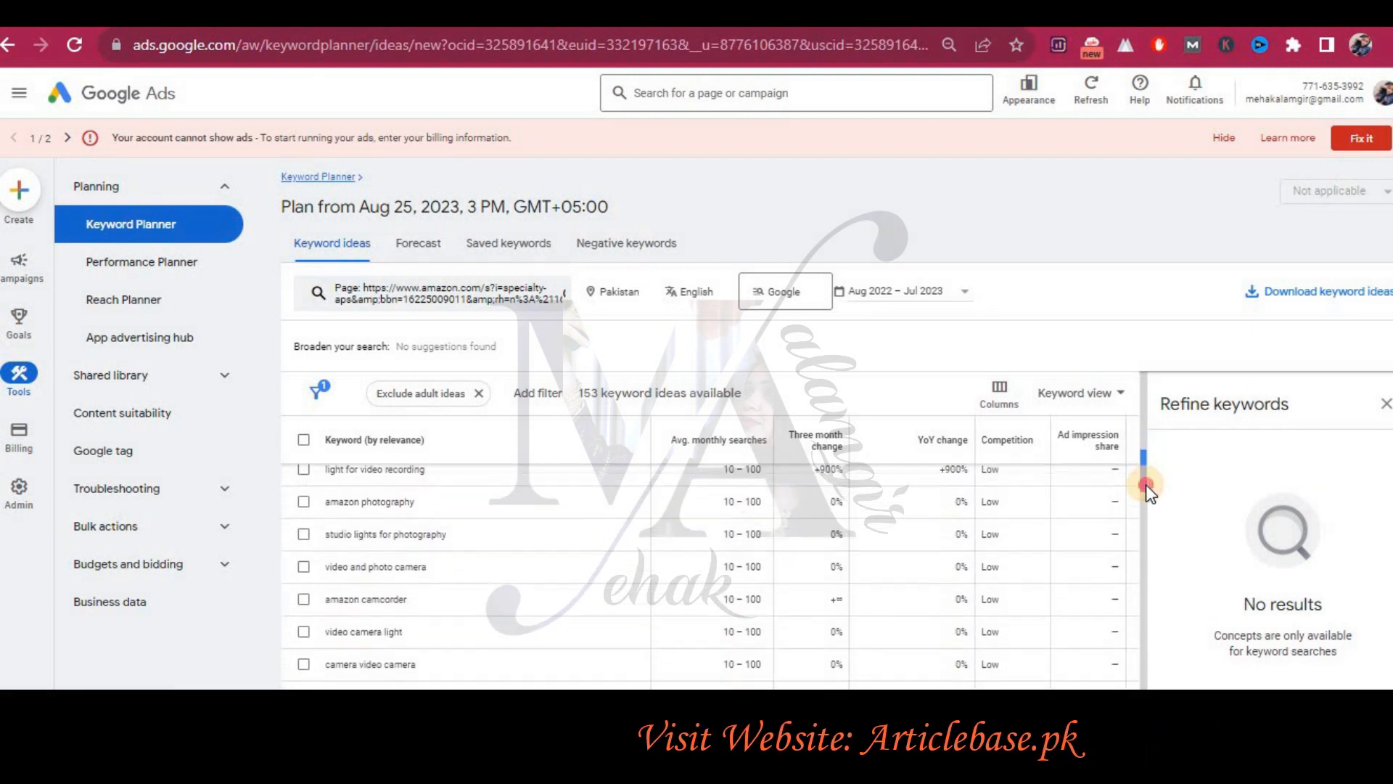
pyautogui.click(304, 535)
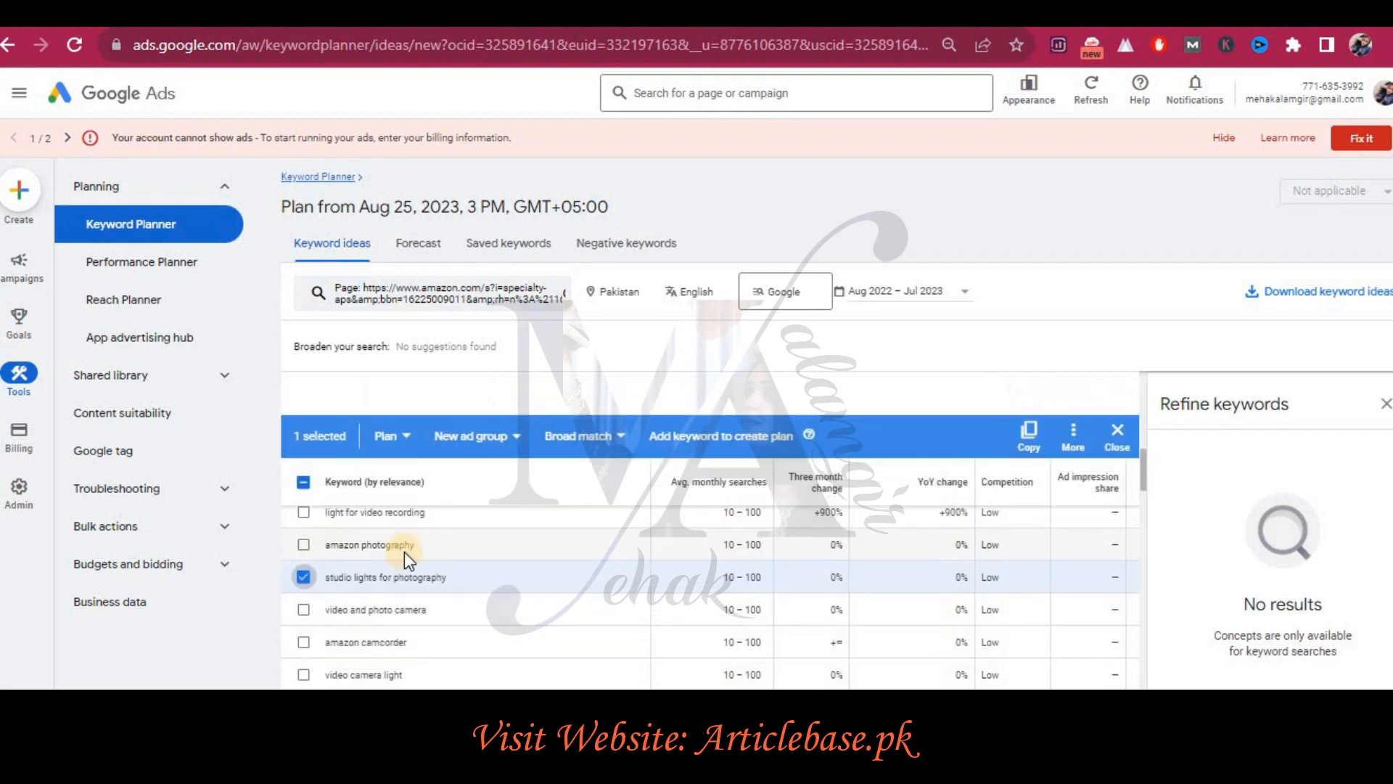
pyautogui.scroll(-1, 798, 596)
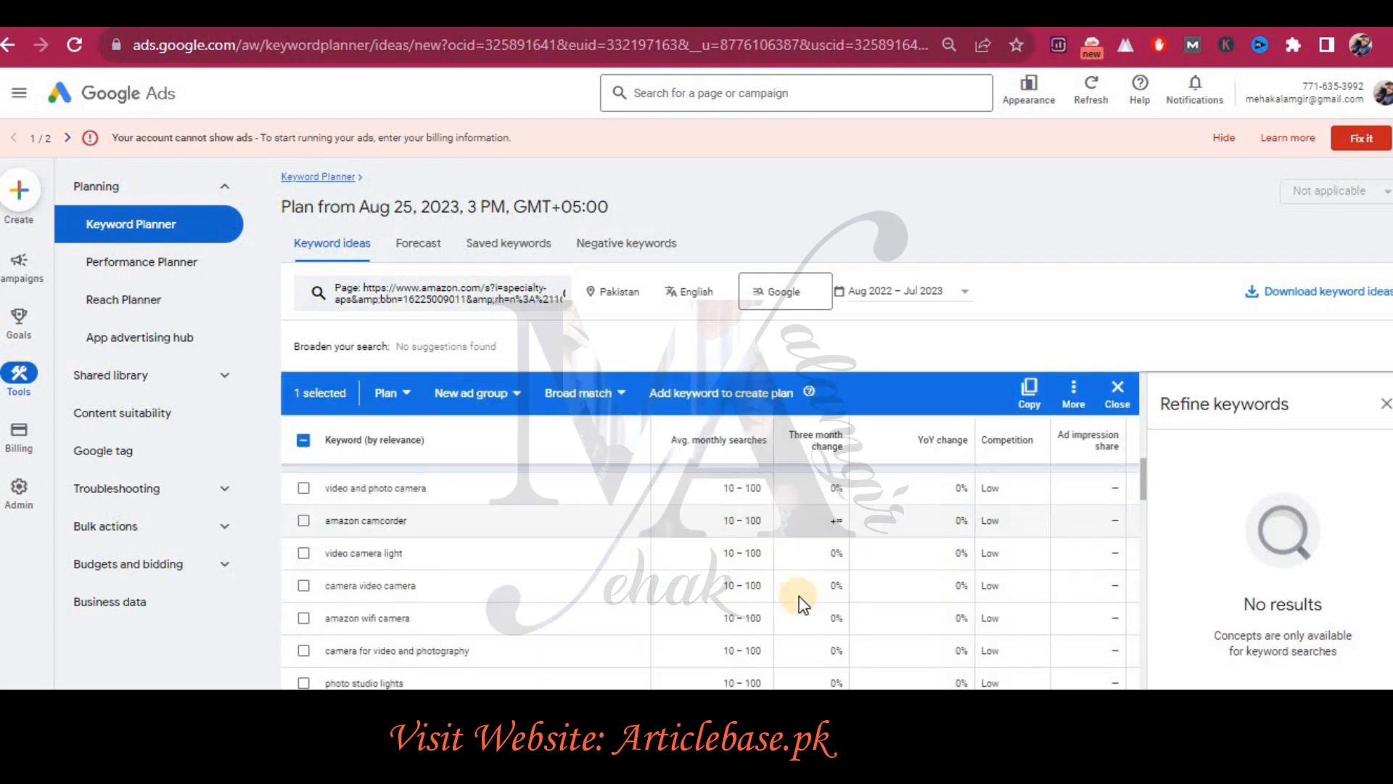
pyautogui.click(303, 651)
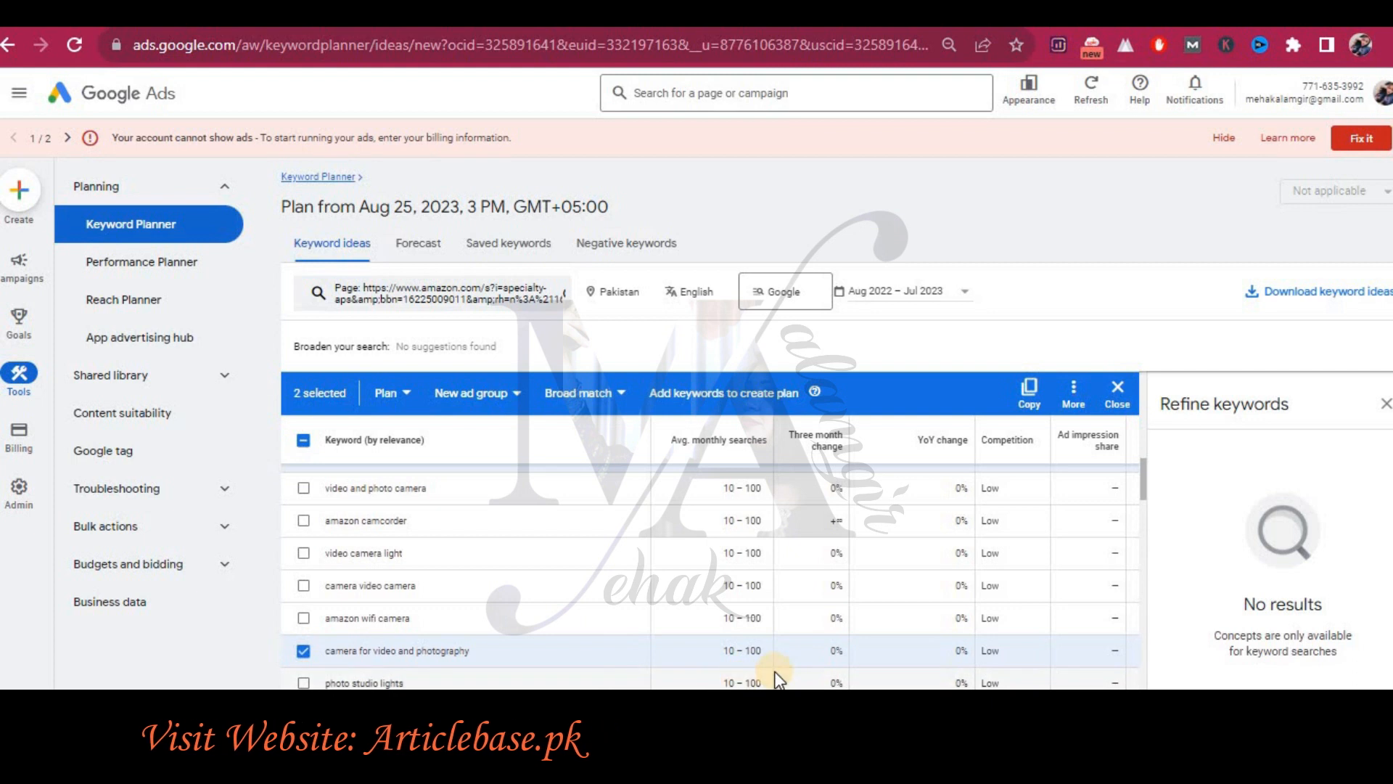
pyautogui.scroll(-5, 778, 679)
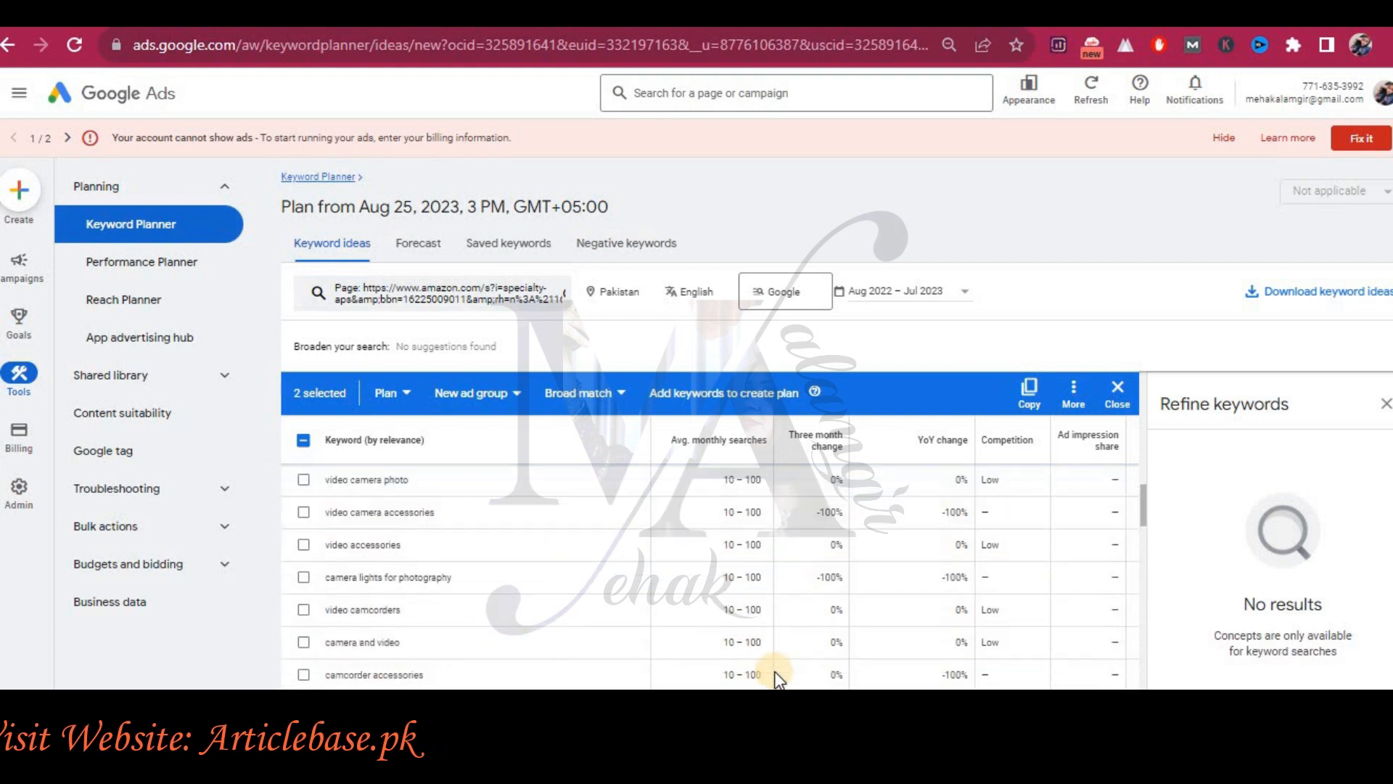
pyautogui.scroll(-2, 776, 672)
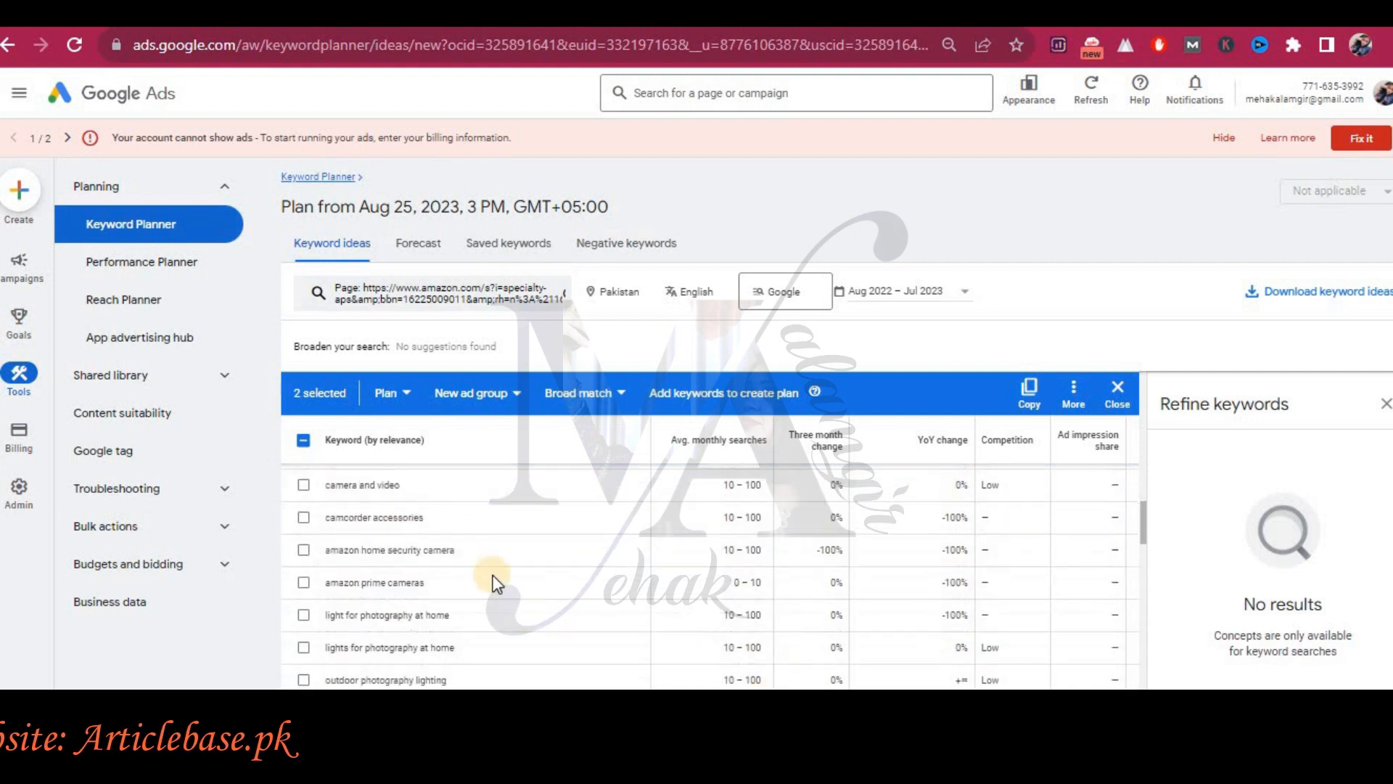
pyautogui.click(303, 553)
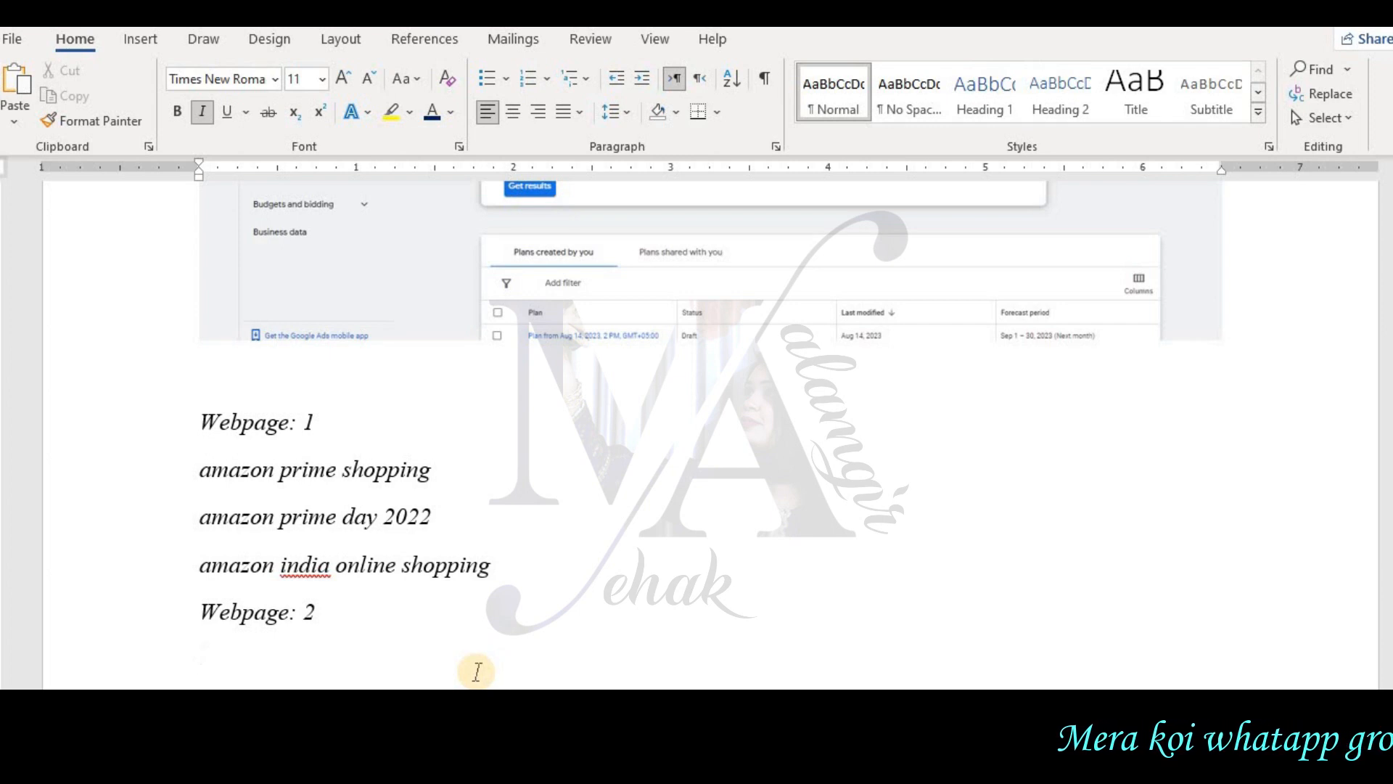
# Paste the three copied camera keywords under the "Webpage: 2" heading in the Word document.
pyautogui.hotkey('ctrl', 'v')
pyautogui.scroll(1, 482, 632)
pyautogui.scroll(-1, 155, 364)
pyautogui.scroll(-1, 171, 338)
# Format the keywords under Webpage: 2 and those under Webpage: 1 as numbered lists.
pyautogui.moveTo(174, 251); pyautogui.dragTo(454, 659)
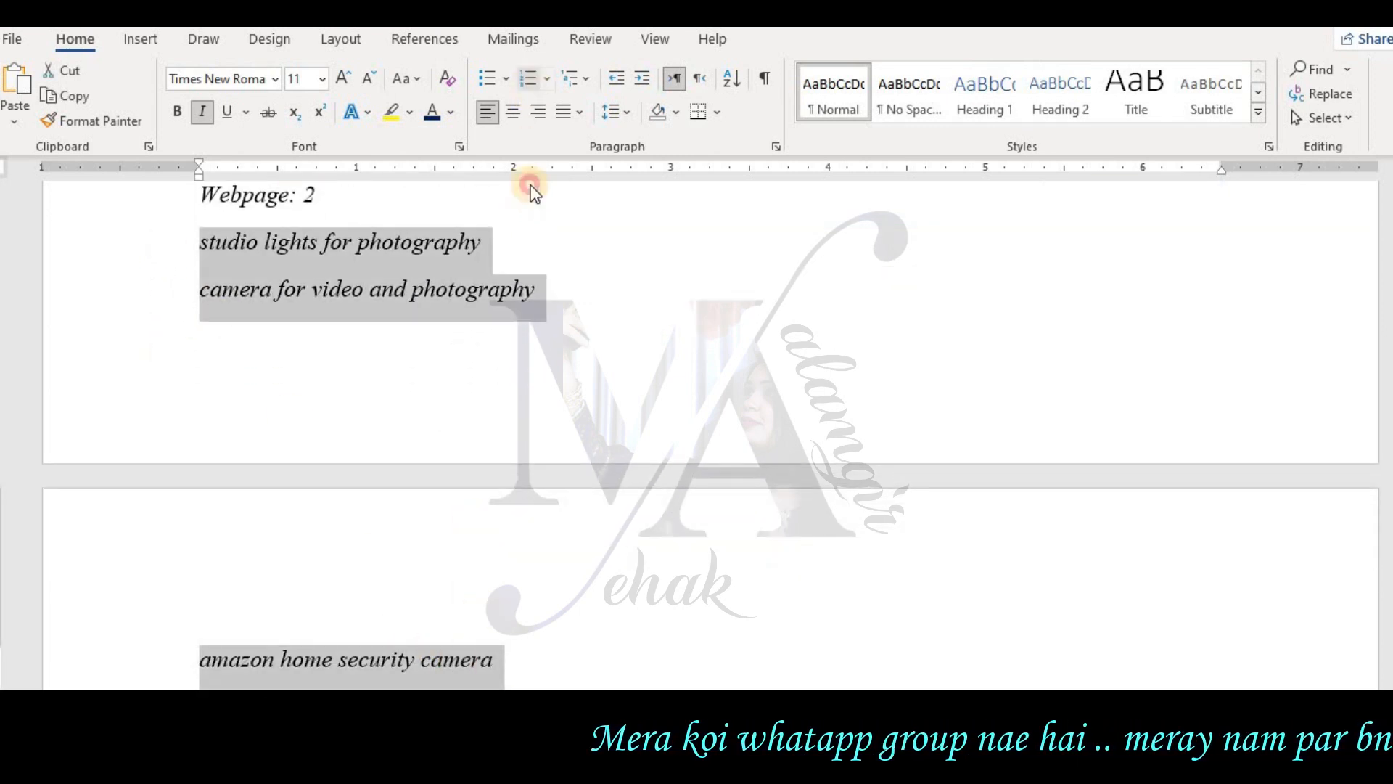
pyautogui.click(529, 79)
pyautogui.scroll(3, 568, 523)
pyautogui.moveTo(476, 374); pyautogui.dragTo(158, 294)
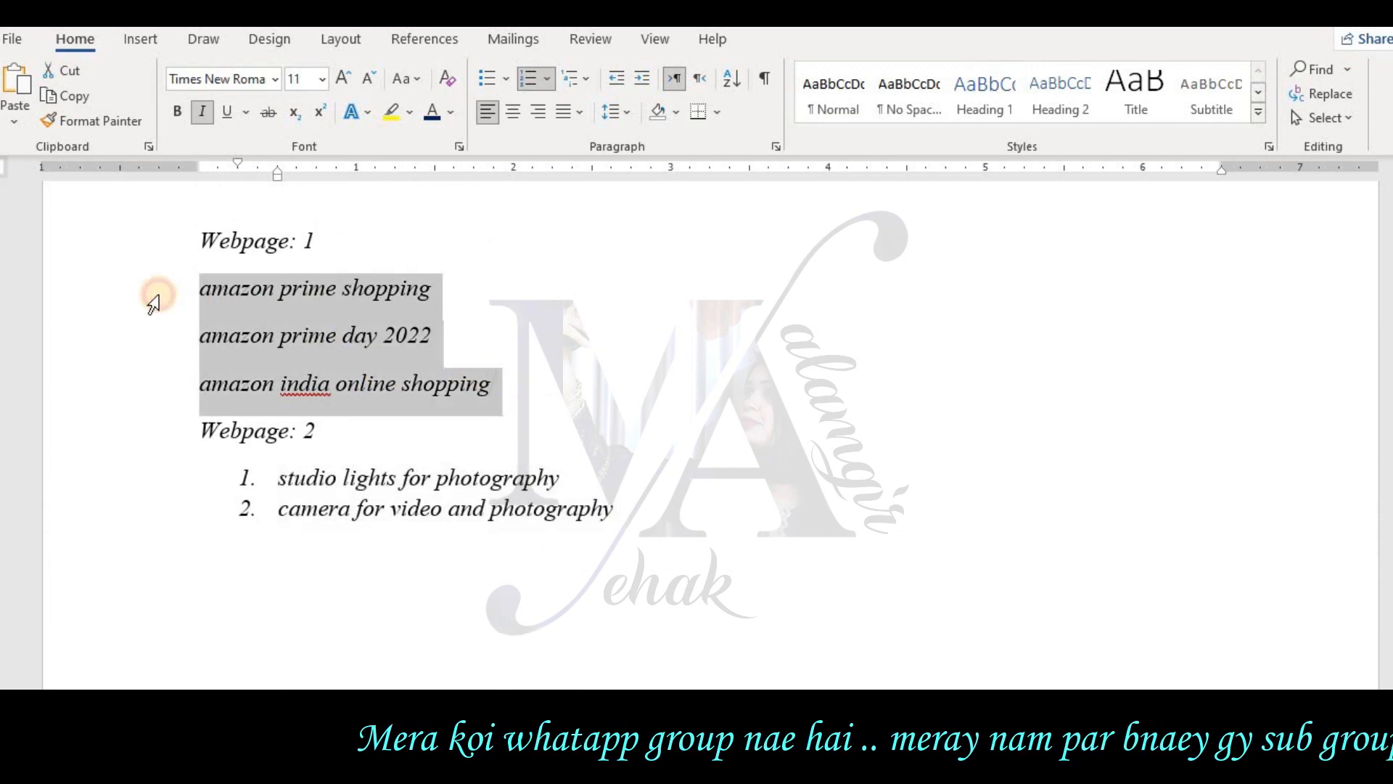
pyautogui.click(526, 79)
pyautogui.click(318, 397)
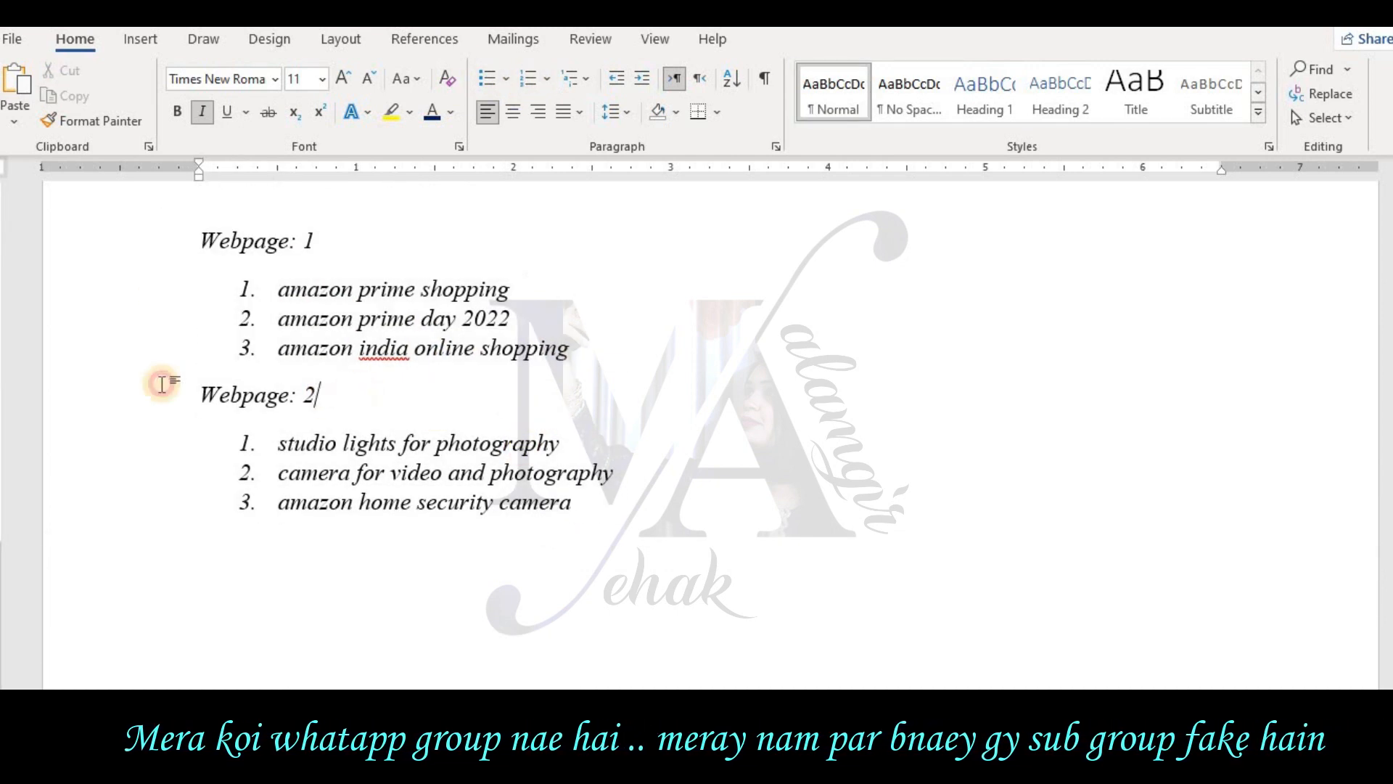
# Reuse the Webpage: 2 heading above Task 2, changing it to "Webpage: 3" without a list number.
pyautogui.click(162, 384)
pyautogui.scroll(-5, 591, 521)
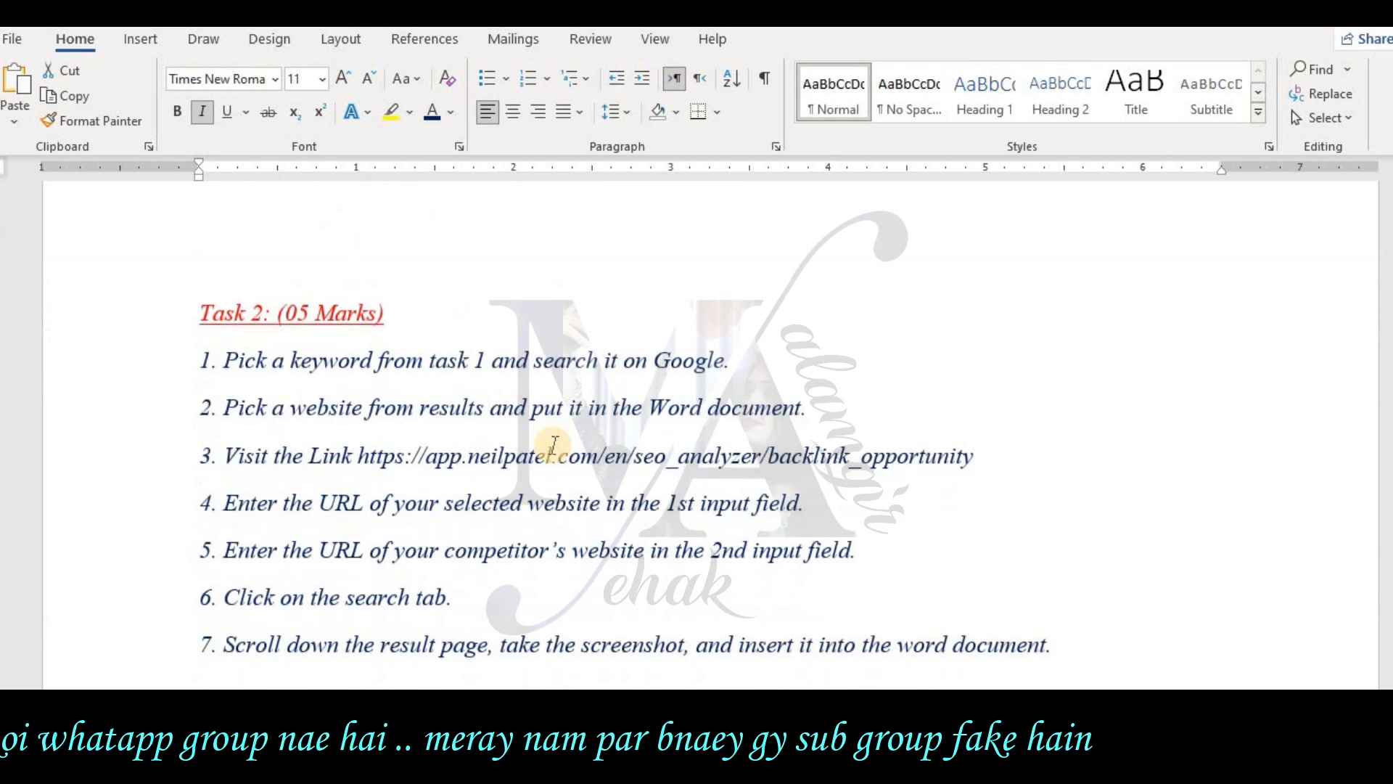
pyautogui.hotkey('ctrl', 'x')
pyautogui.hotkey('ctrl', 'v')
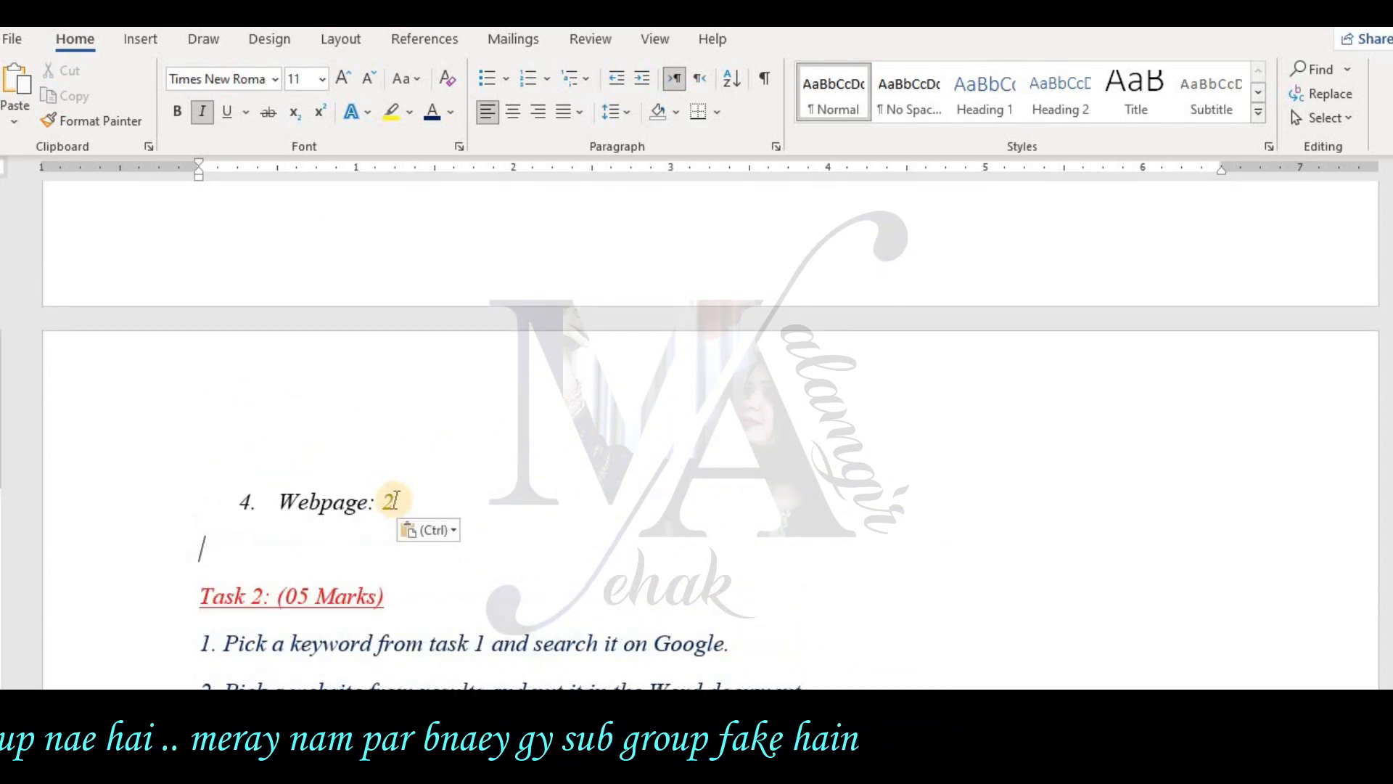
pyautogui.doubleClick(390, 502)
pyautogui.write('3')
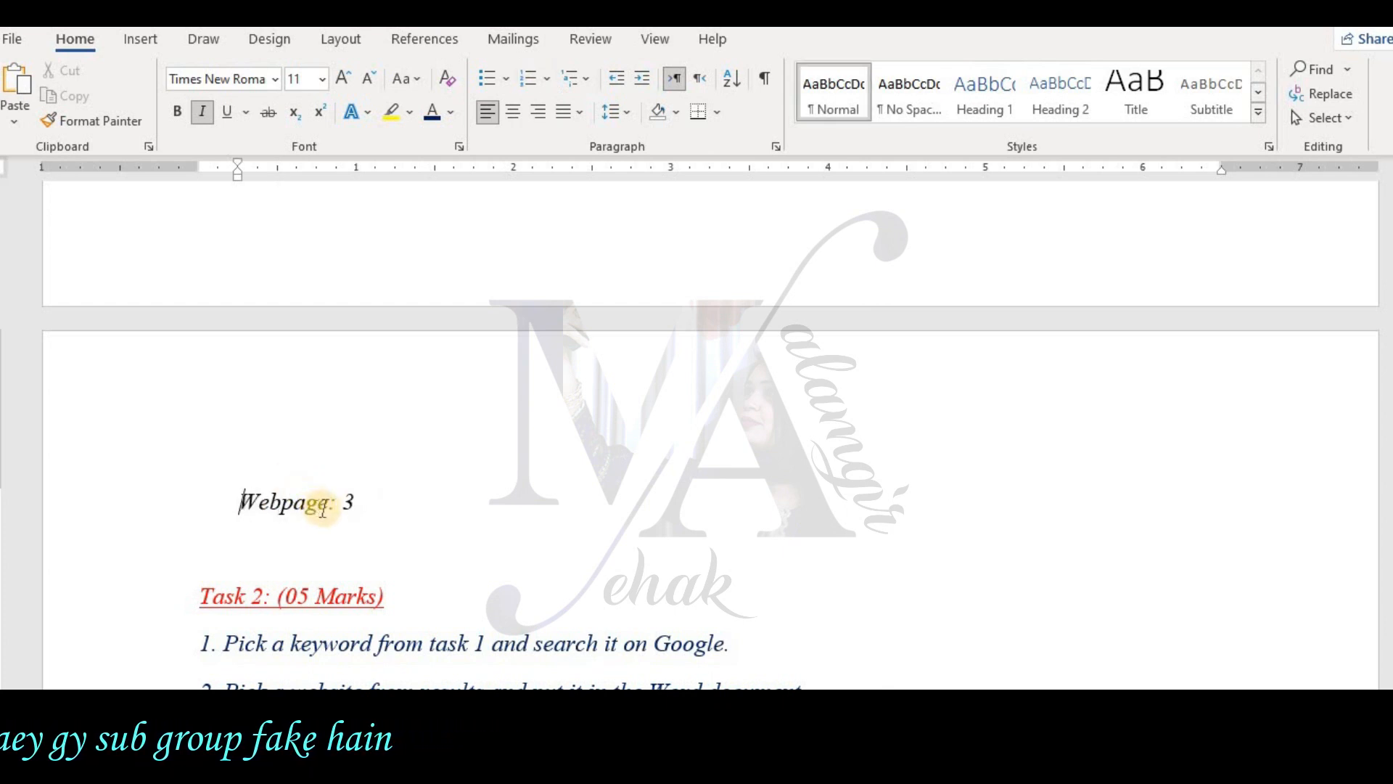
pyautogui.press('Return')
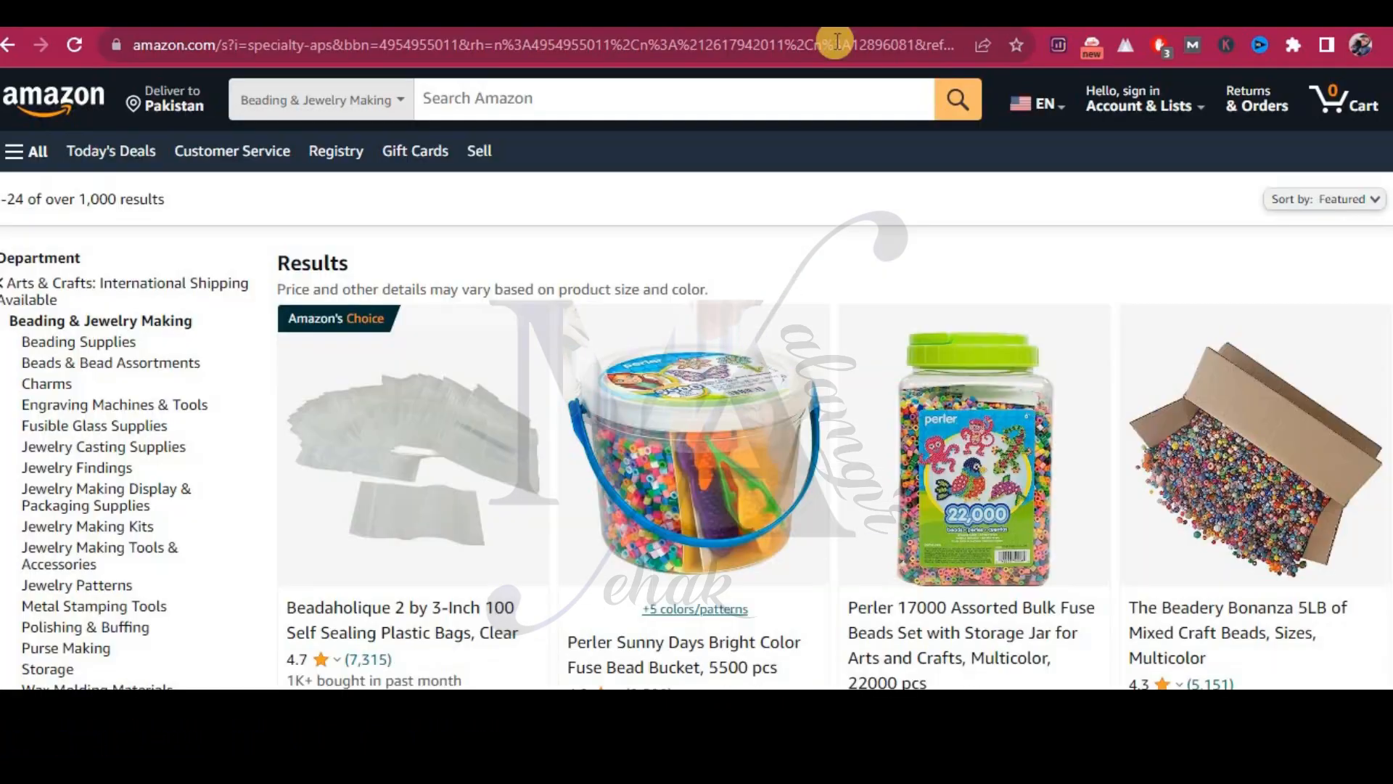
# Copy the URL of Amazon's Beading & Jewelry Making page and request Keyword Planner ideas for that page only.
pyautogui.click(834, 41)
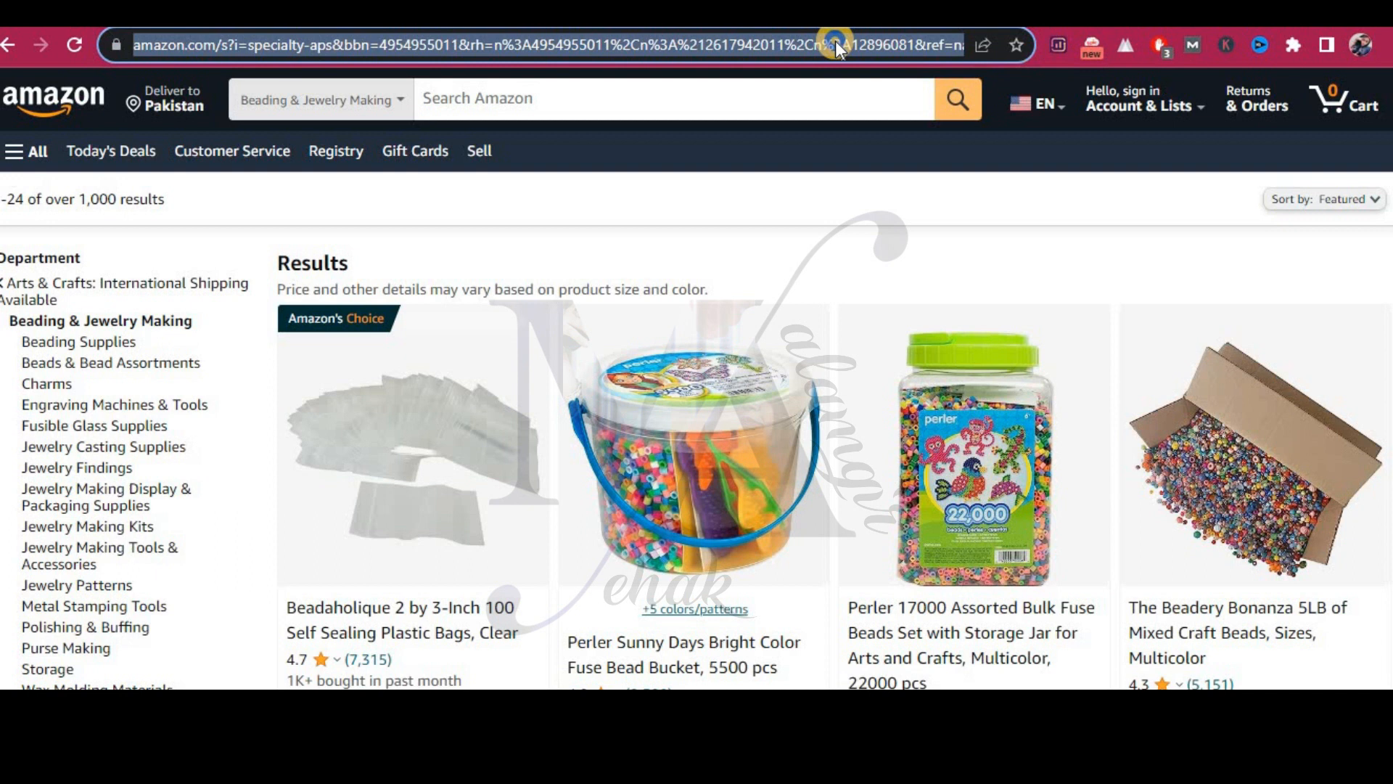
pyautogui.rightClick(835, 41)
pyautogui.click(960, 190)
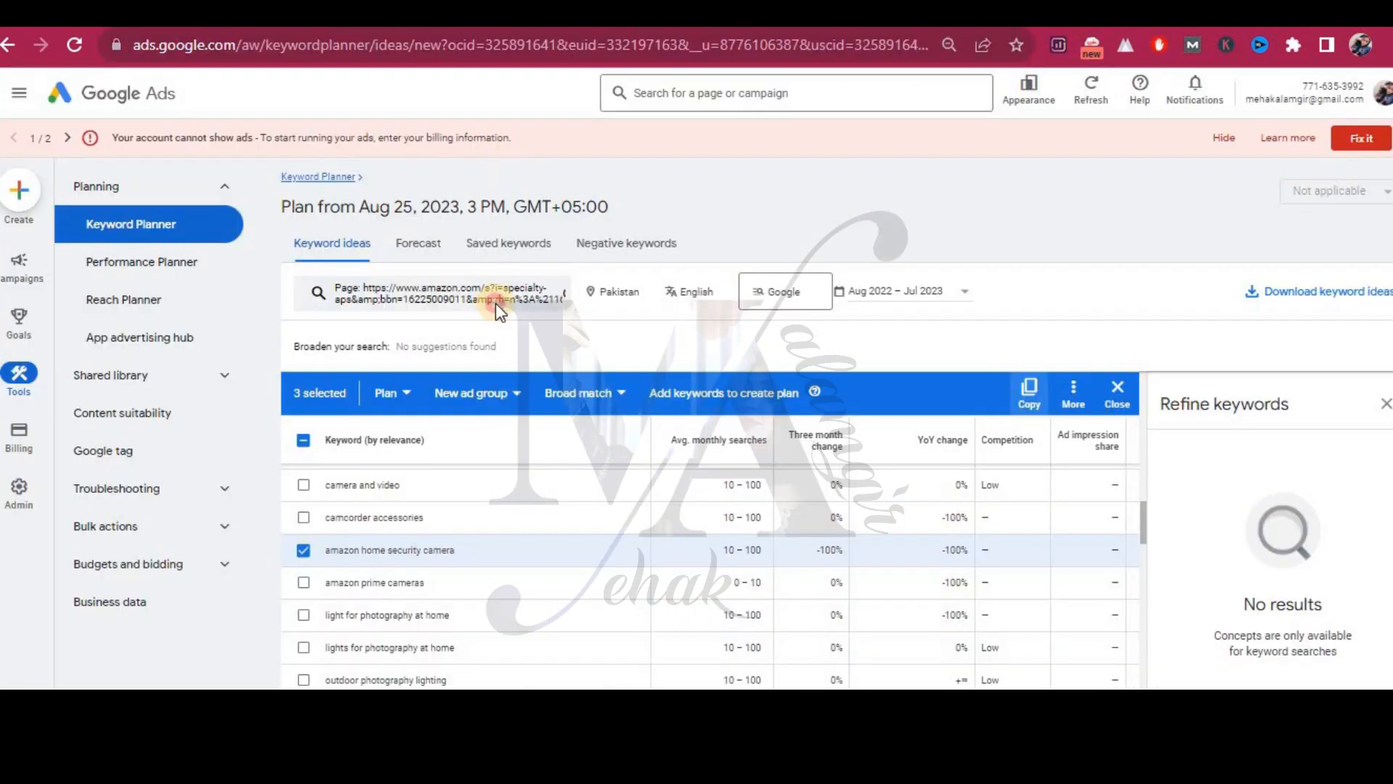
pyautogui.click(498, 309)
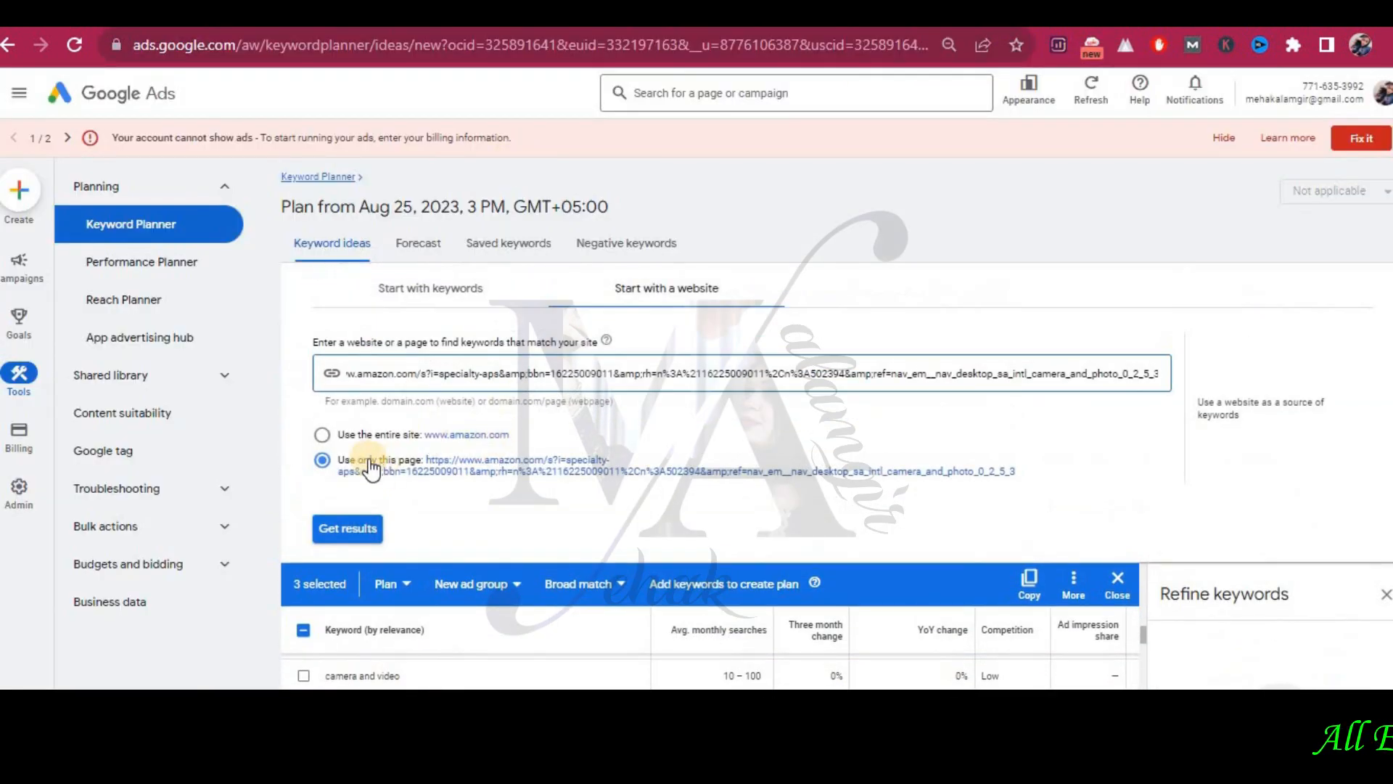
pyautogui.hotkey('ctrl', 'a')
pyautogui.hotkey('ctrl', 'v')
pyautogui.click(351, 531)
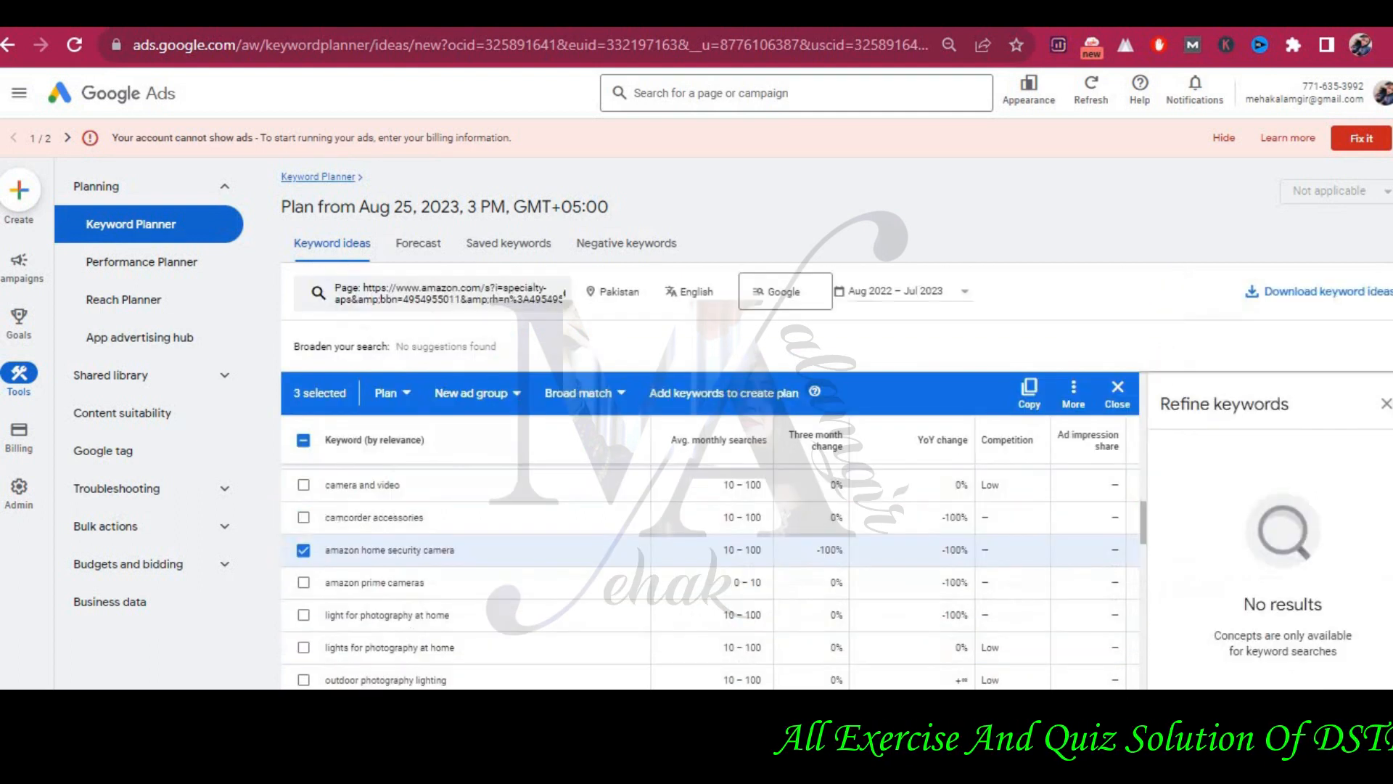
# Clear the selection of camera keywords and rerun the keyword search for the jewelry making page.
pyautogui.click(1118, 390)
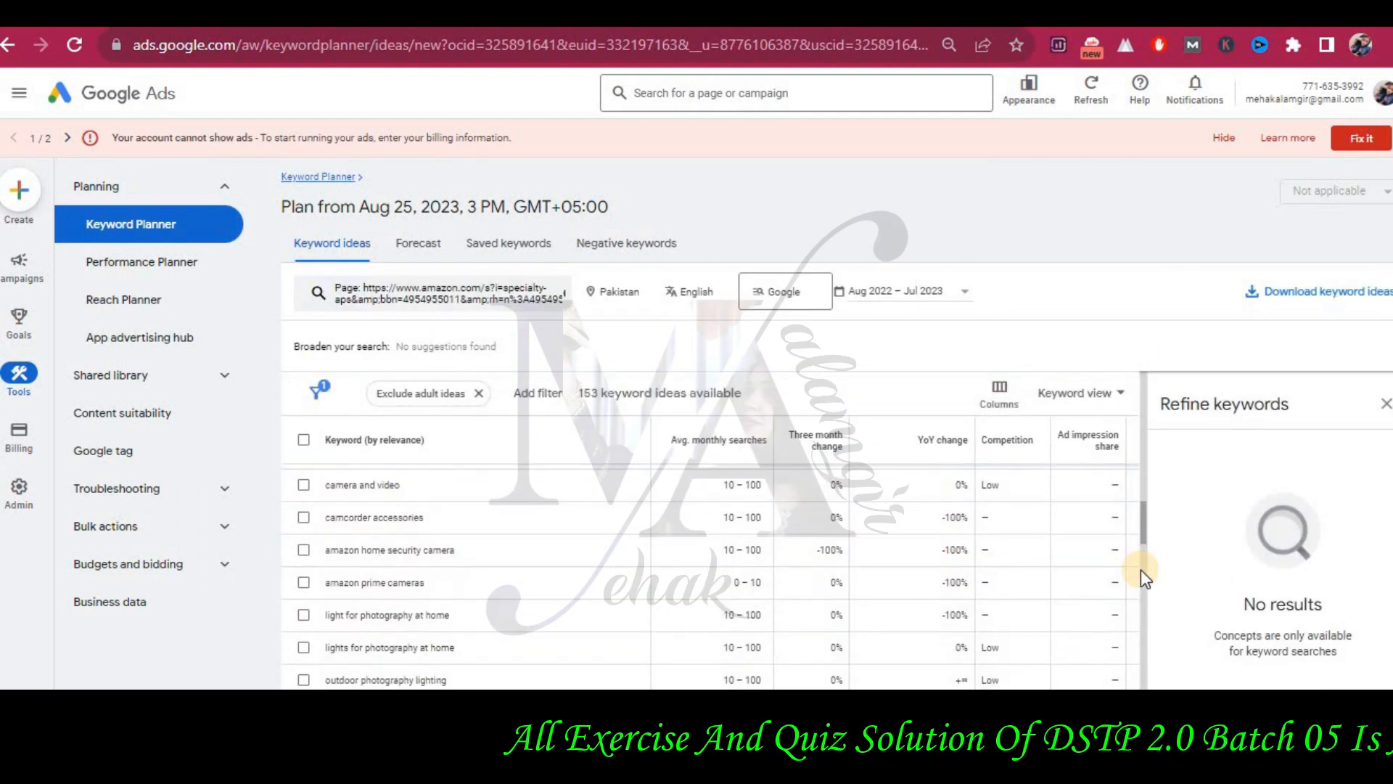
pyautogui.click(544, 303)
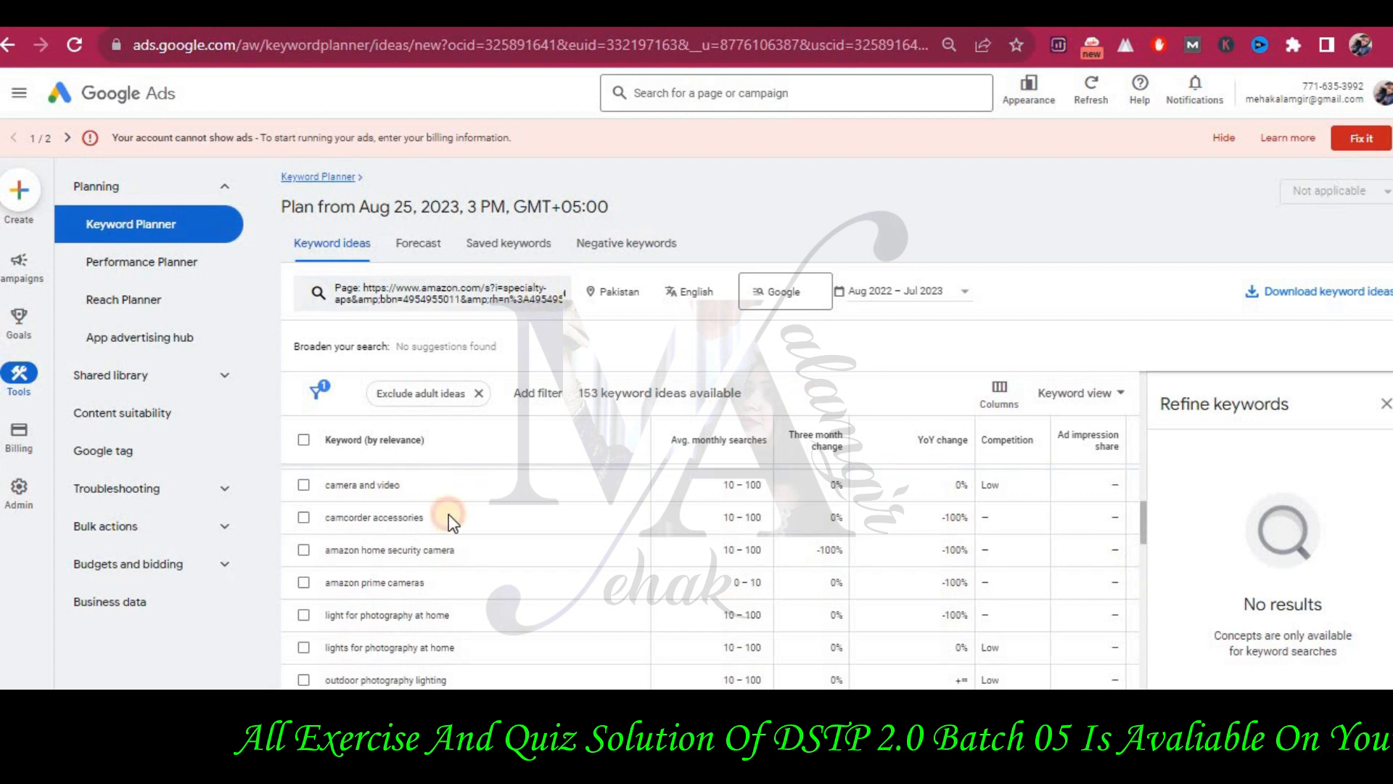
pyautogui.click(361, 539)
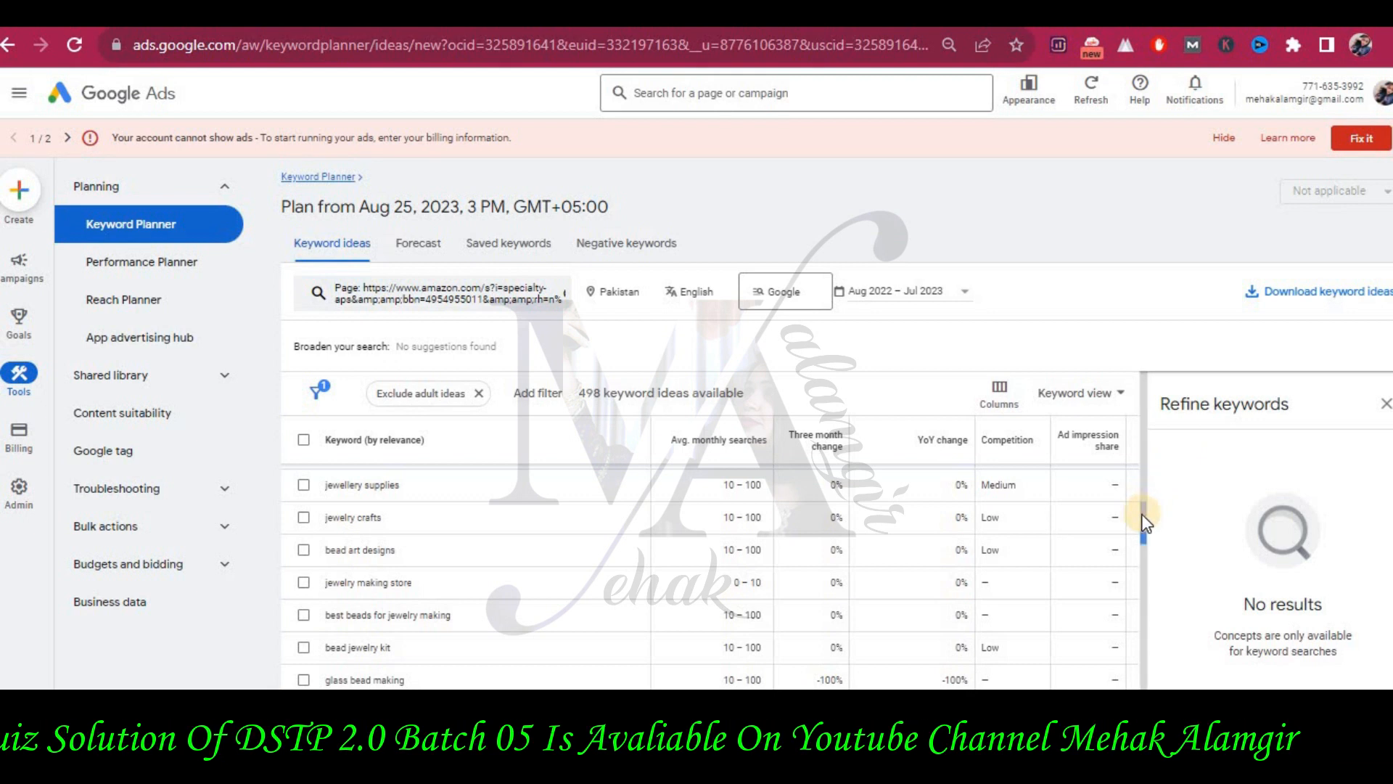
# Select and copy the keyword ideas best beads for jewelry making, jewelry making supplies amazon, and charm bracelet jewelry making kit.
pyautogui.scroll(-2, 1143, 518)
pyautogui.click(304, 507)
pyautogui.scroll(-2, 606, 607)
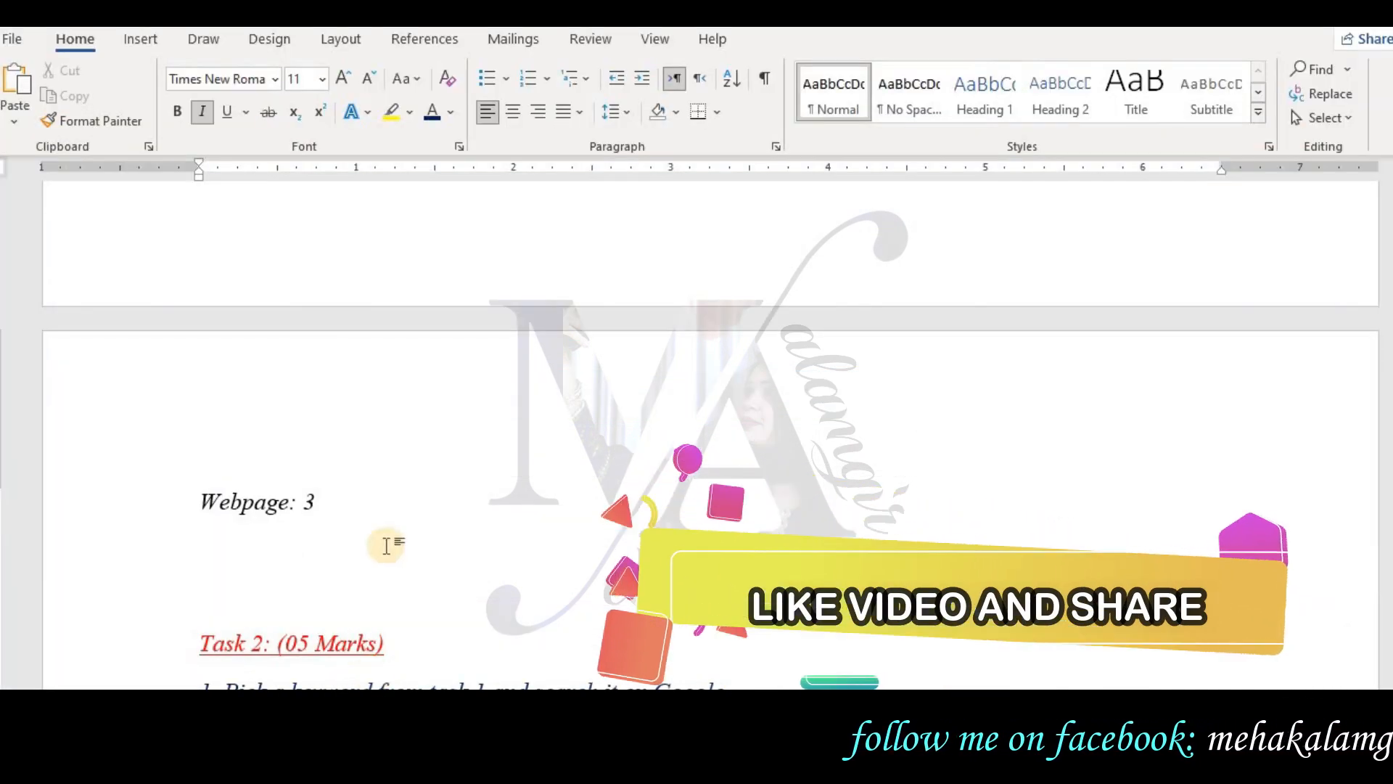
# Paste the three jewelry keywords under the "Webpage: 3" heading in Word and format them as a numbered list.
pyautogui.hotkey('ctrl', 'v')
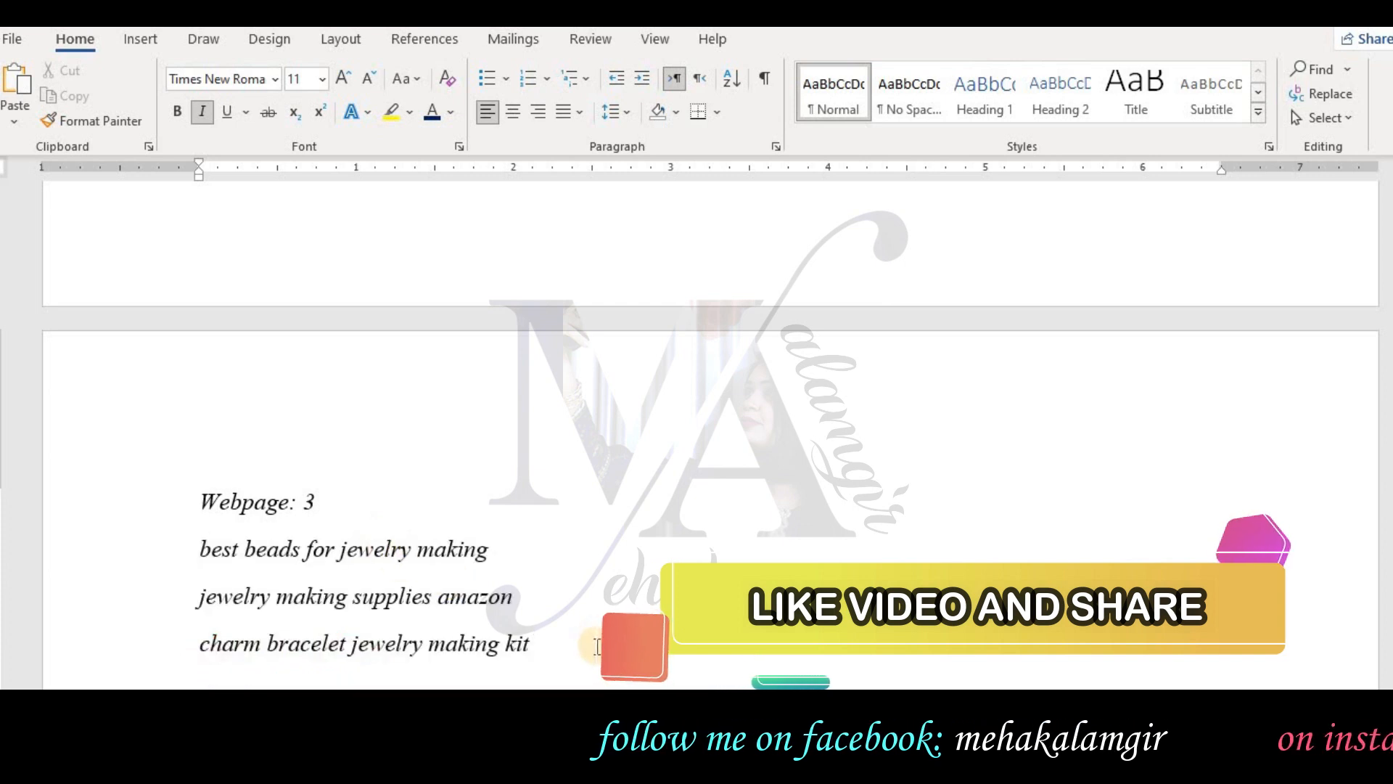
pyautogui.moveTo(596, 646); pyautogui.dragTo(193, 552)
pyautogui.click(528, 78)
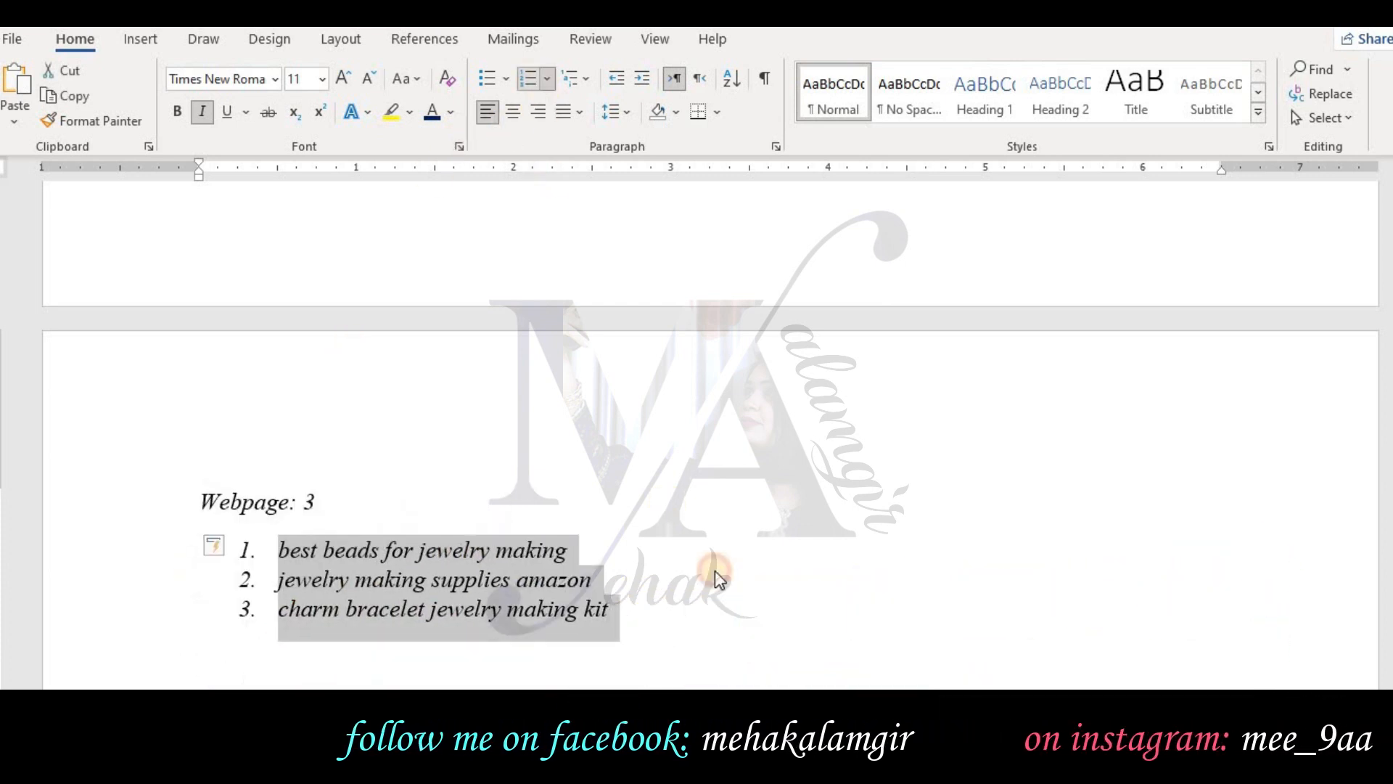
pyautogui.click(746, 589)
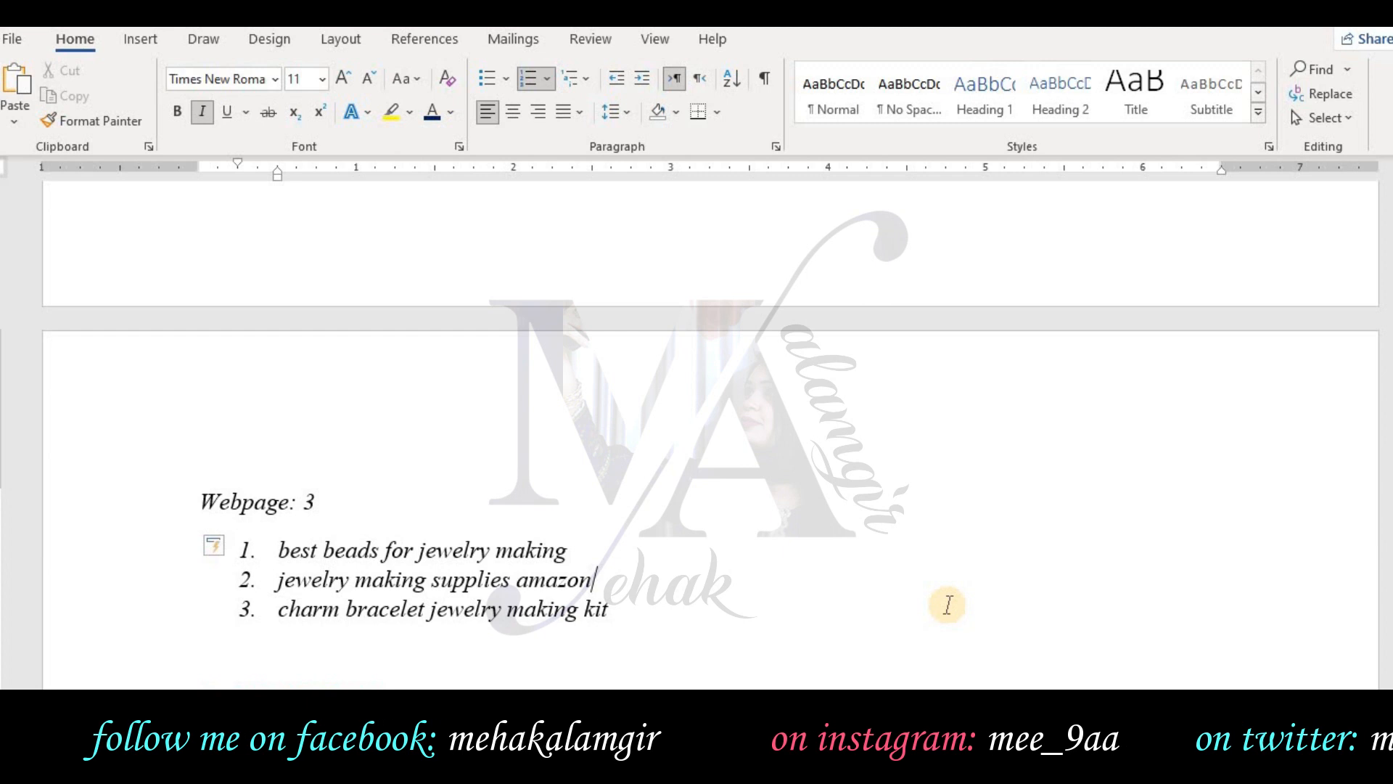
# Review the keyword lists for the three webpages and read the Task 2 instructions.
pyautogui.scroll(1, 947, 604)
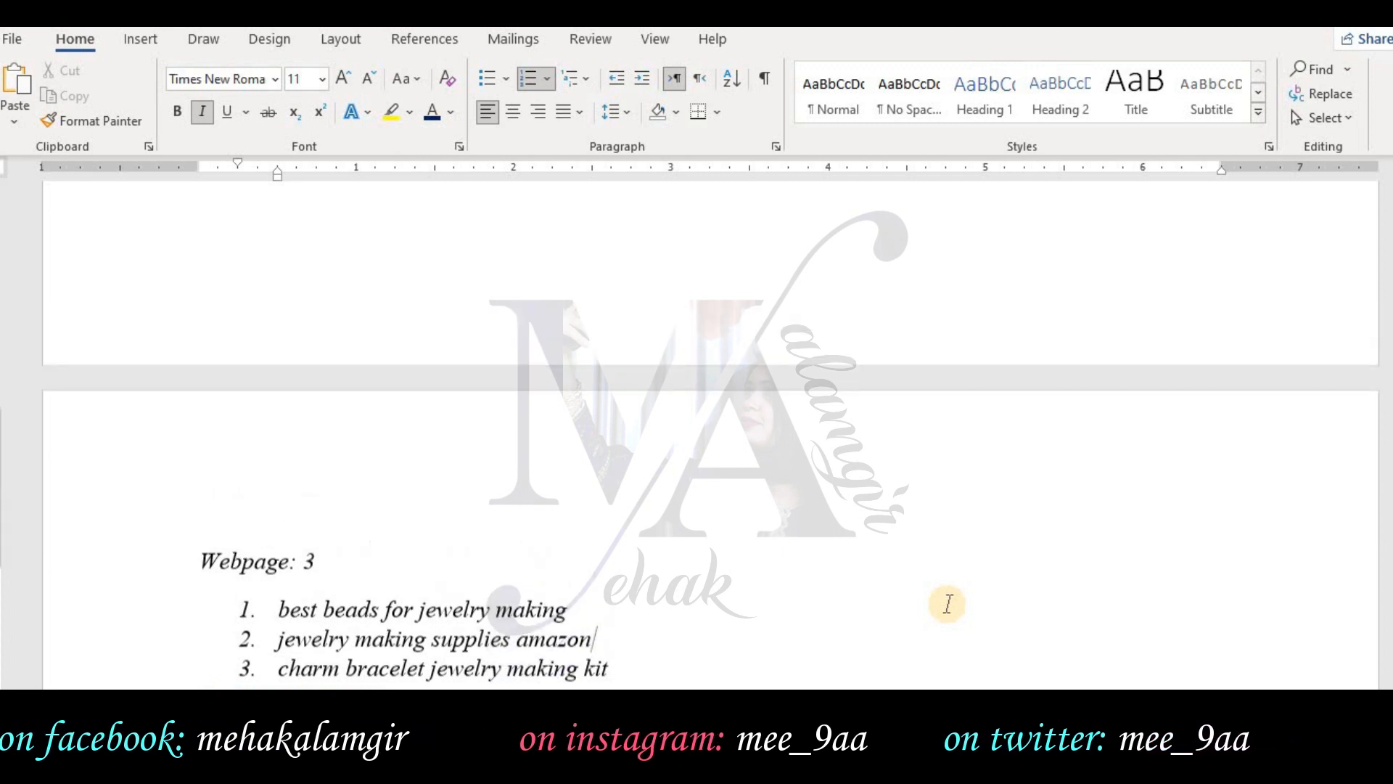
pyautogui.scroll(1, 948, 605)
pyautogui.scroll(5, 947, 605)
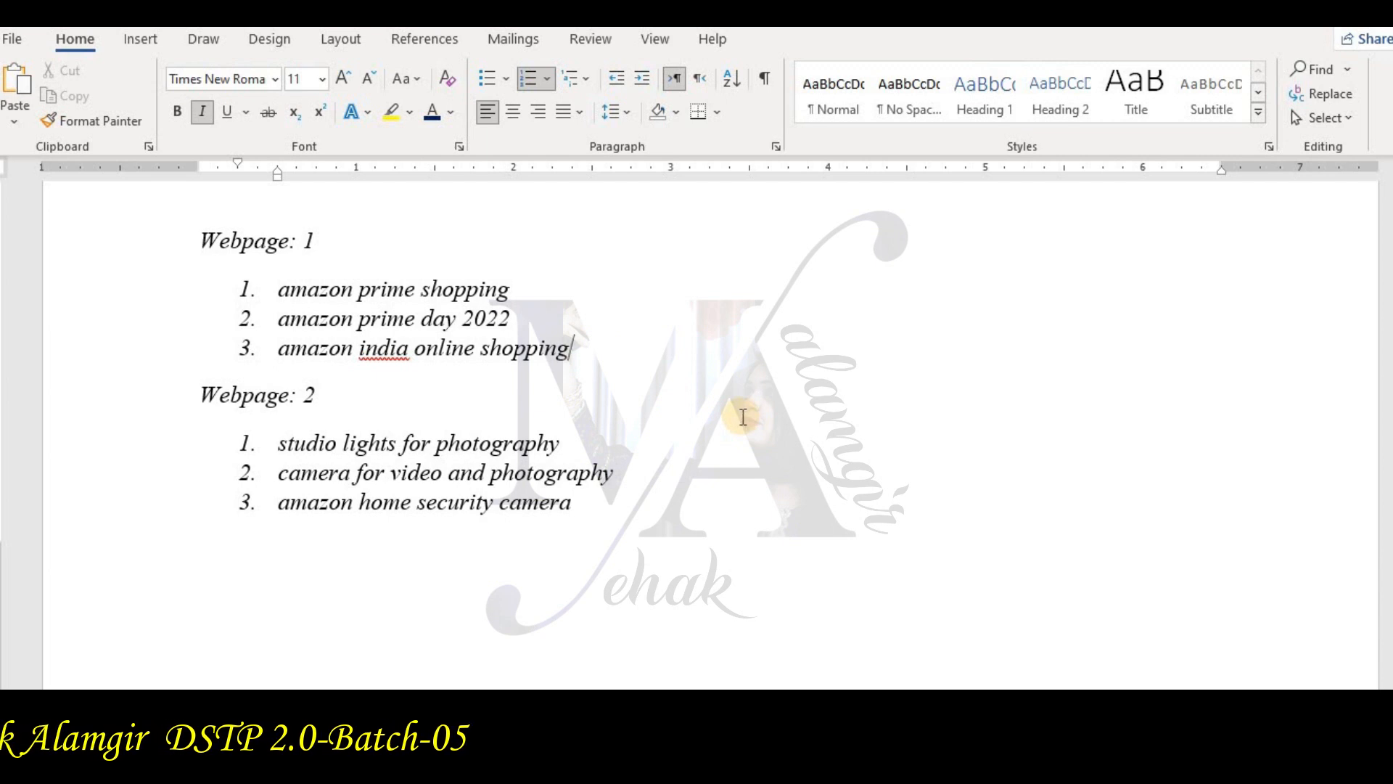
pyautogui.scroll(-2, 743, 416)
pyautogui.scroll(-12, 743, 417)
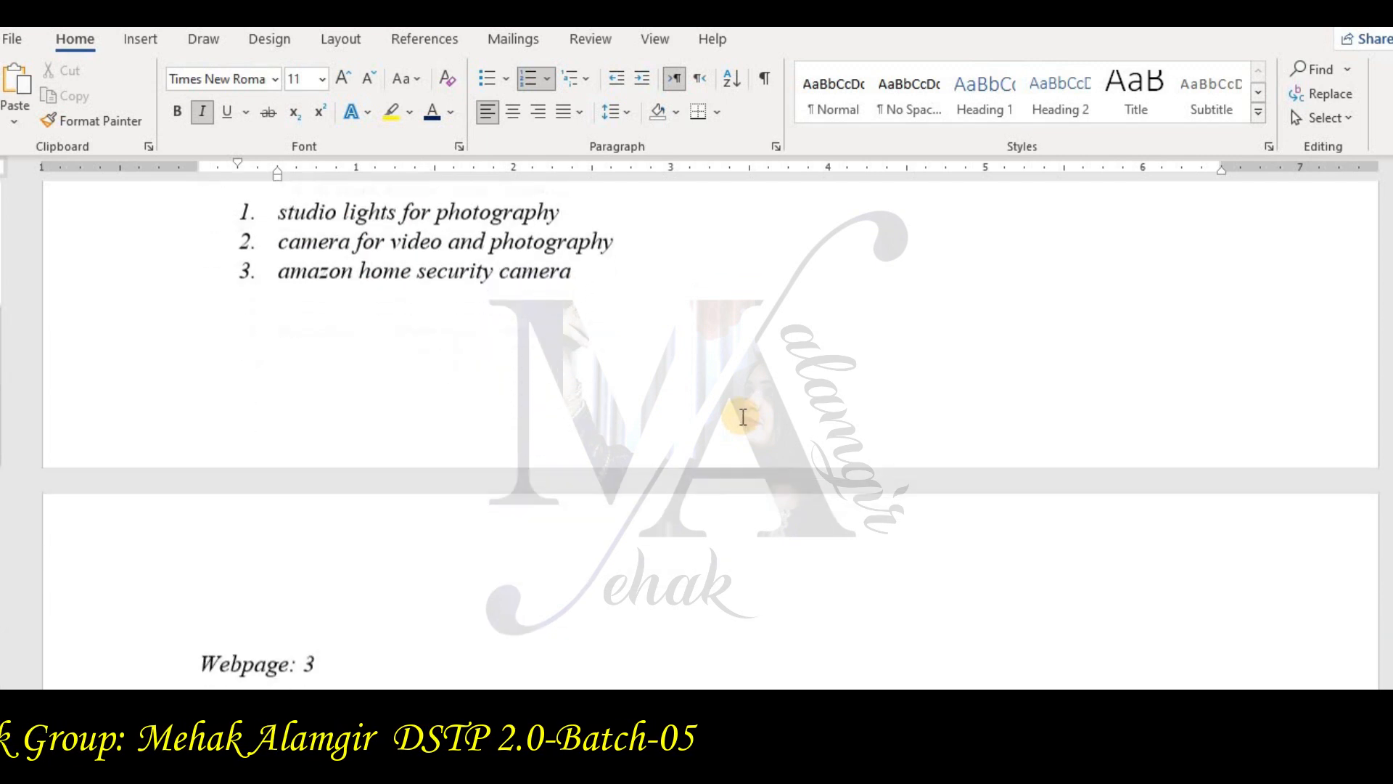
pyautogui.scroll(-4, 741, 416)
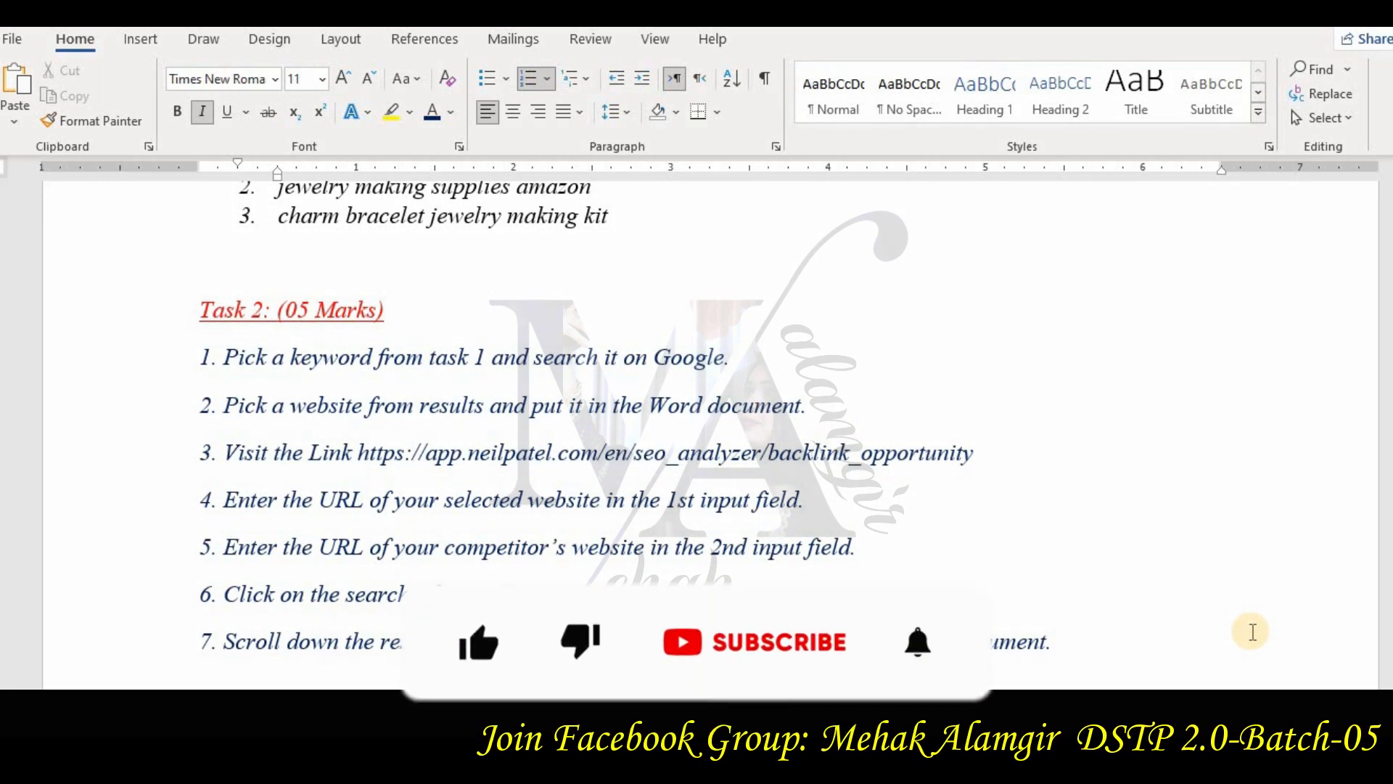
pyautogui.scroll(5, 1252, 631)
pyautogui.scroll(6, 1252, 631)
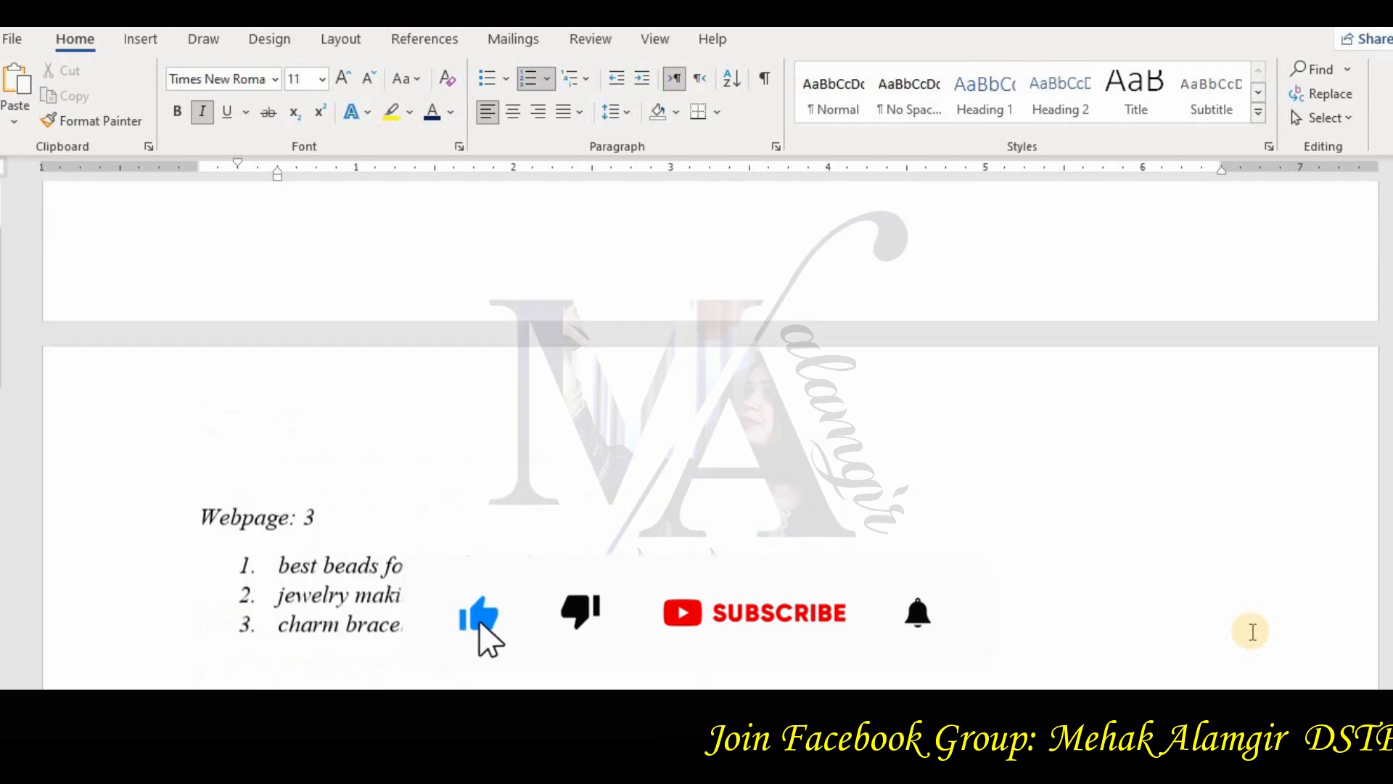
# Copy the keyword "amazon india online shopping" from the Webpage: 1 list.
pyautogui.moveTo(336, 355); pyautogui.dragTo(559, 349)
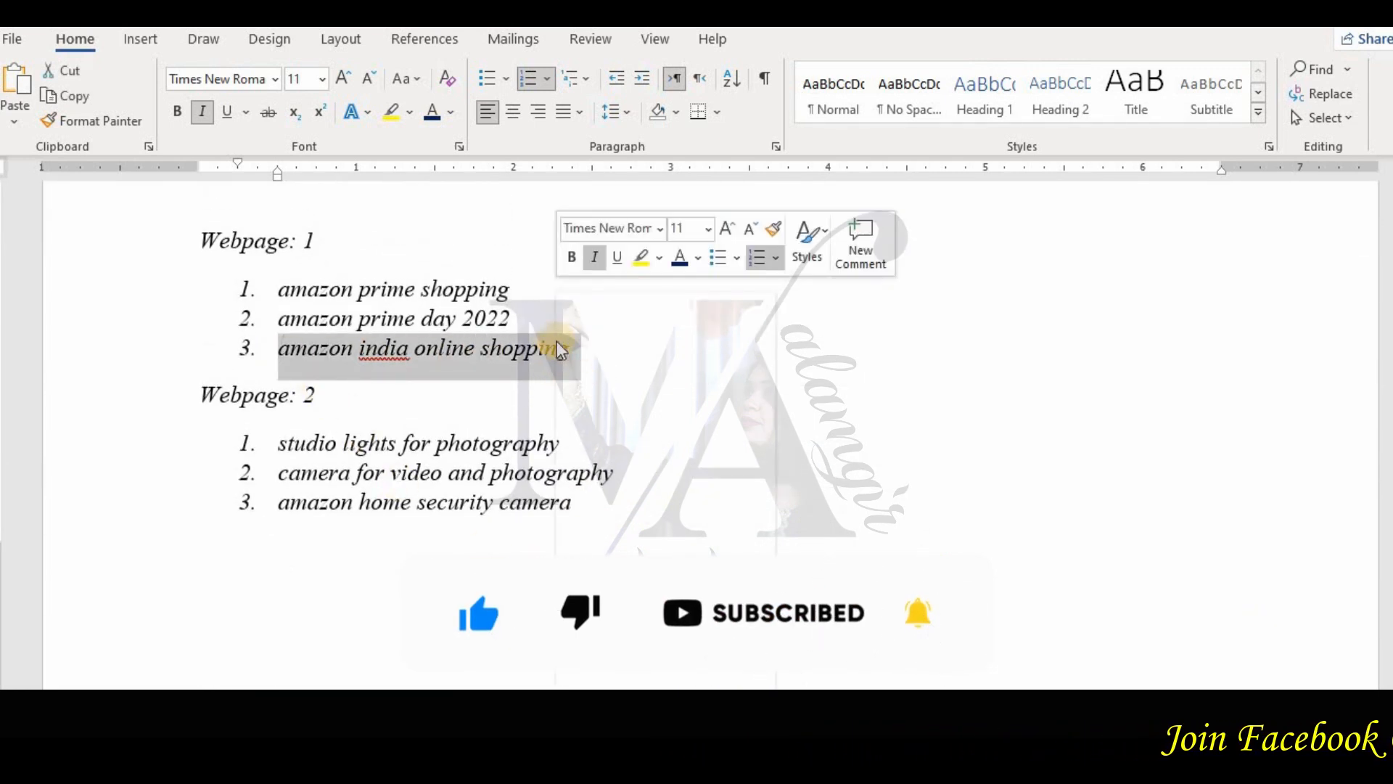
pyautogui.rightClick(559, 350)
pyautogui.click(599, 345)
pyautogui.click(591, 365)
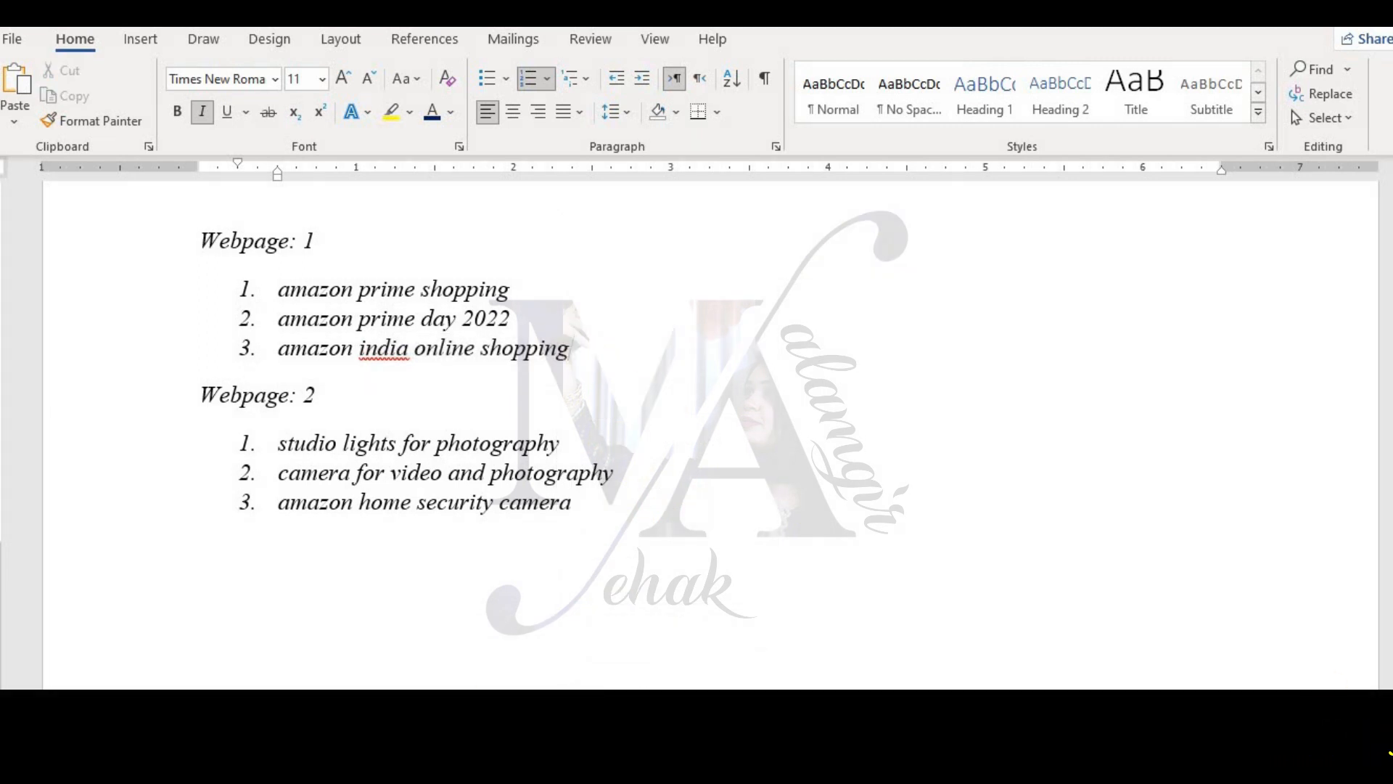
# Switch to the browser and search Google in a new tab for "amazon india online shopping" without the list number.
pyautogui.hotkey('alt', 'Tab')
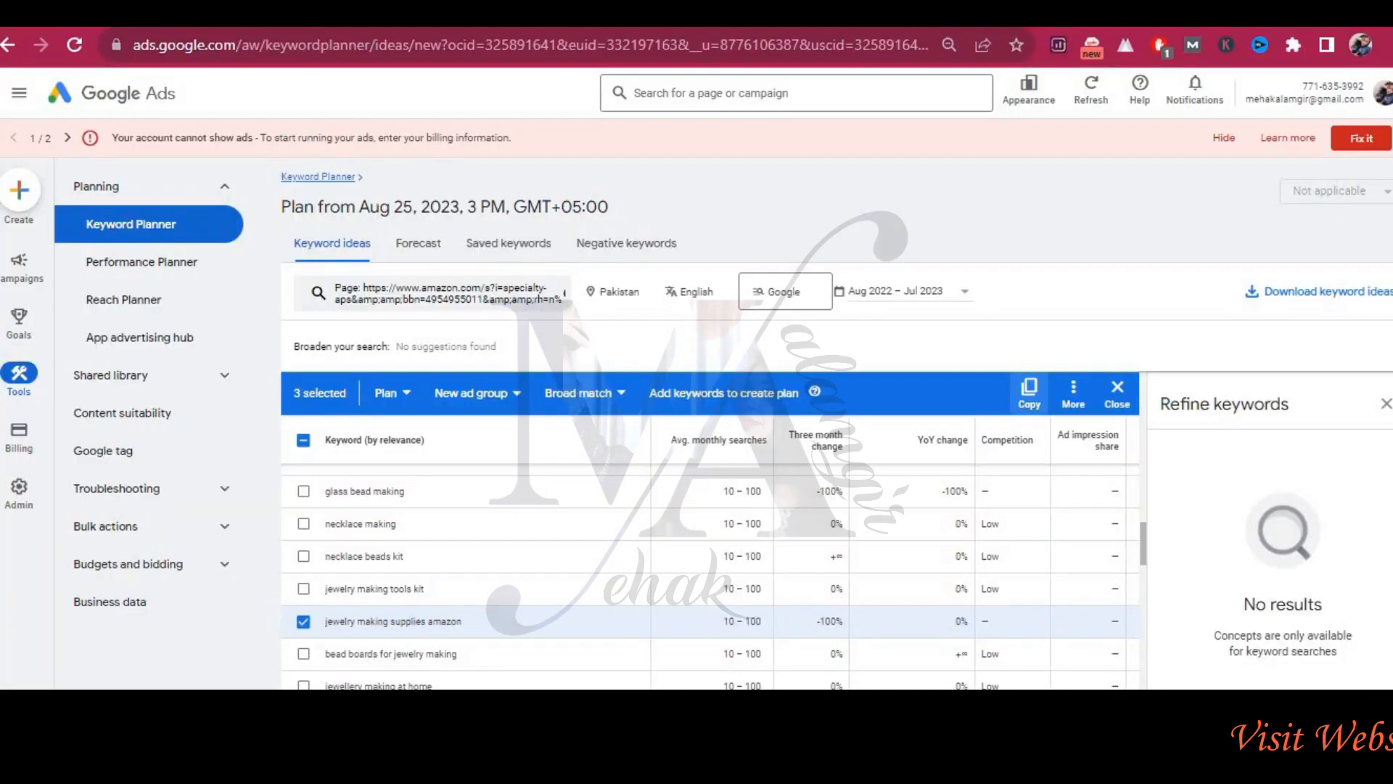
pyautogui.hotkey('ctrl', 't')
pyautogui.click(839, 435)
pyautogui.rightClick(887, 429)
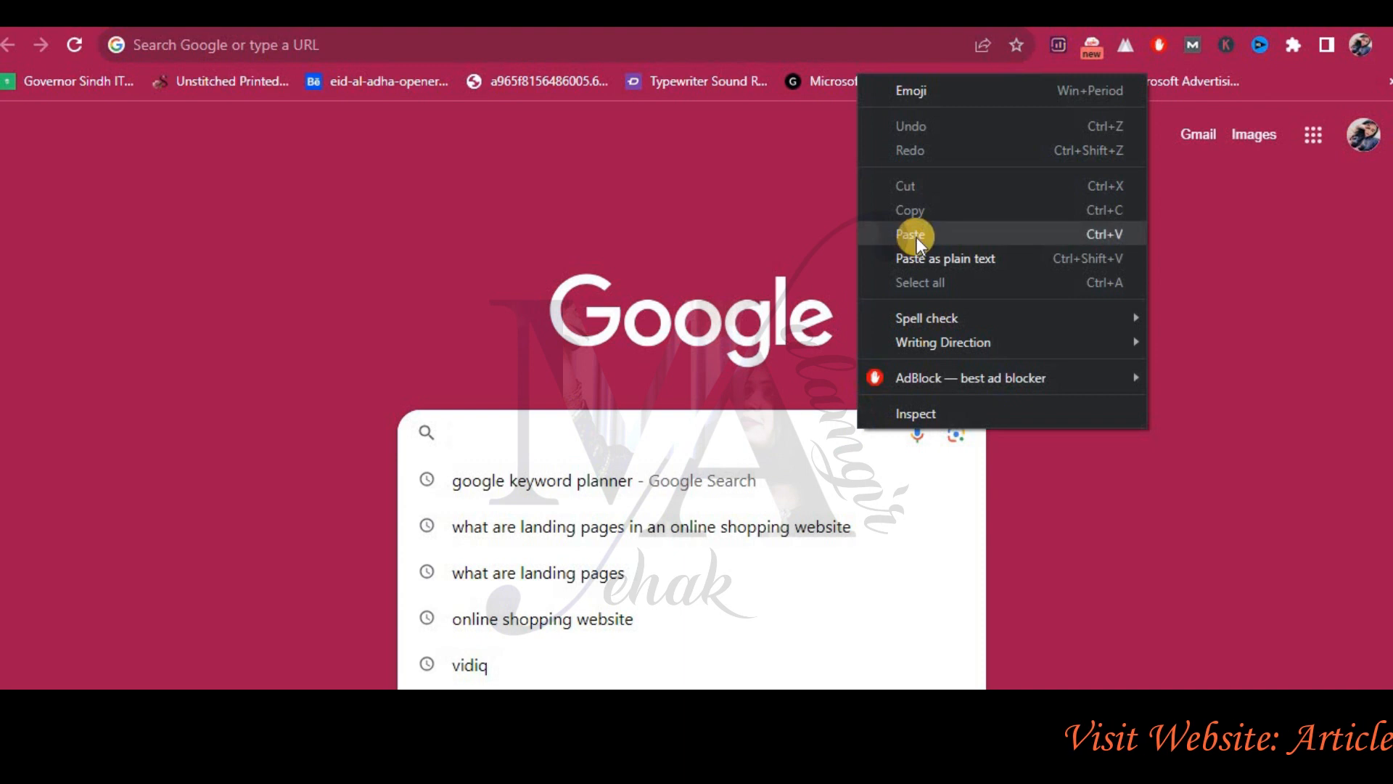
pyautogui.click(917, 237)
pyautogui.press('Return')
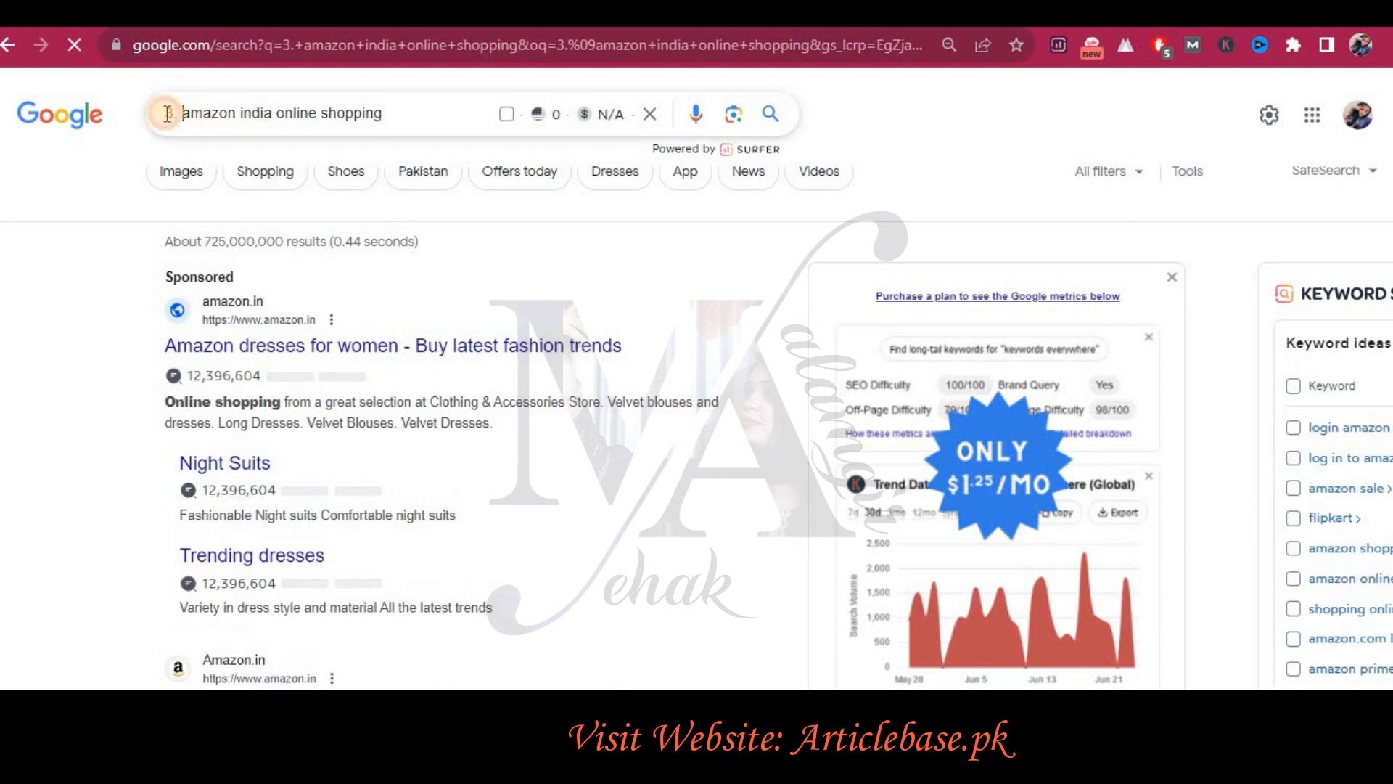
pyautogui.click(772, 134)
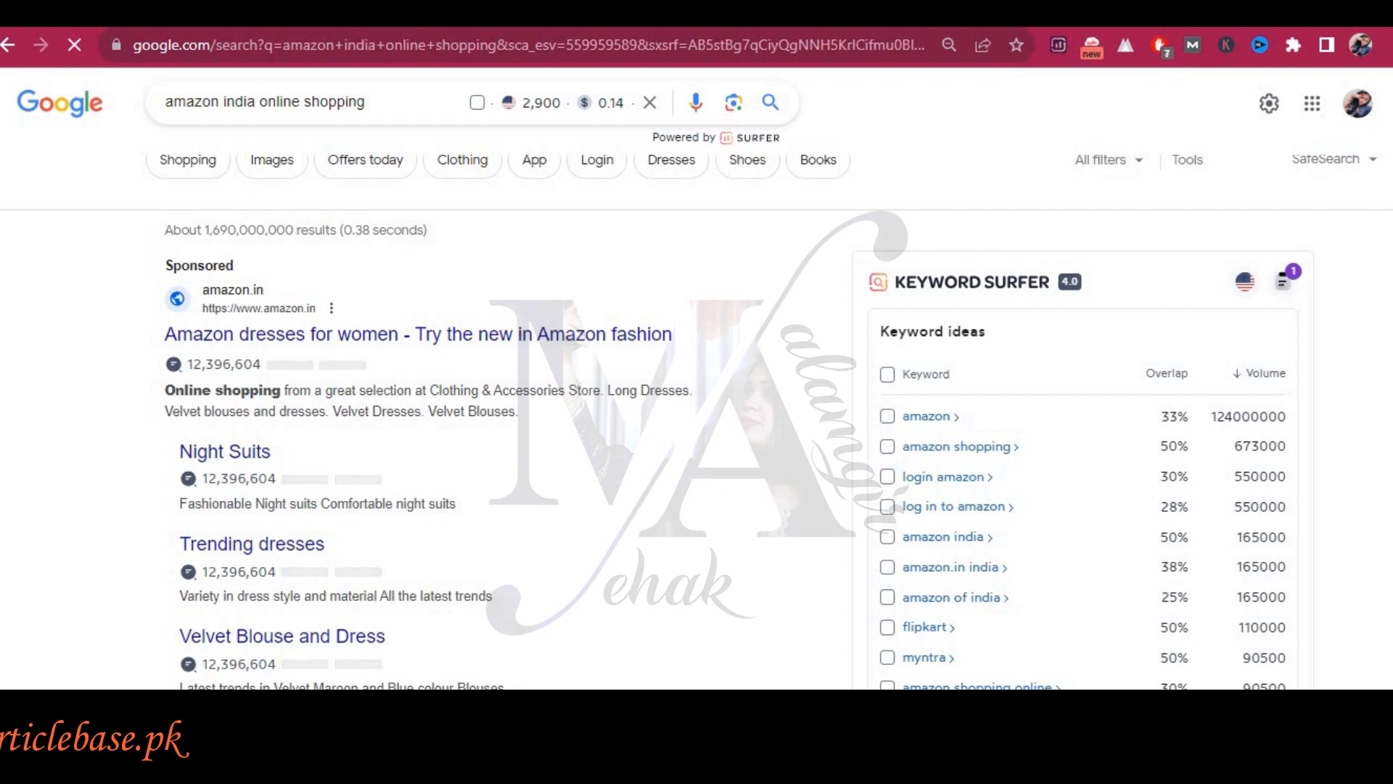
# Open the Shoppre result "Amazon Online Shopping (Cheaper International Shipping)" in a new tab.
pyautogui.scroll(-1, 697, 377)
pyautogui.scroll(-6, 697, 414)
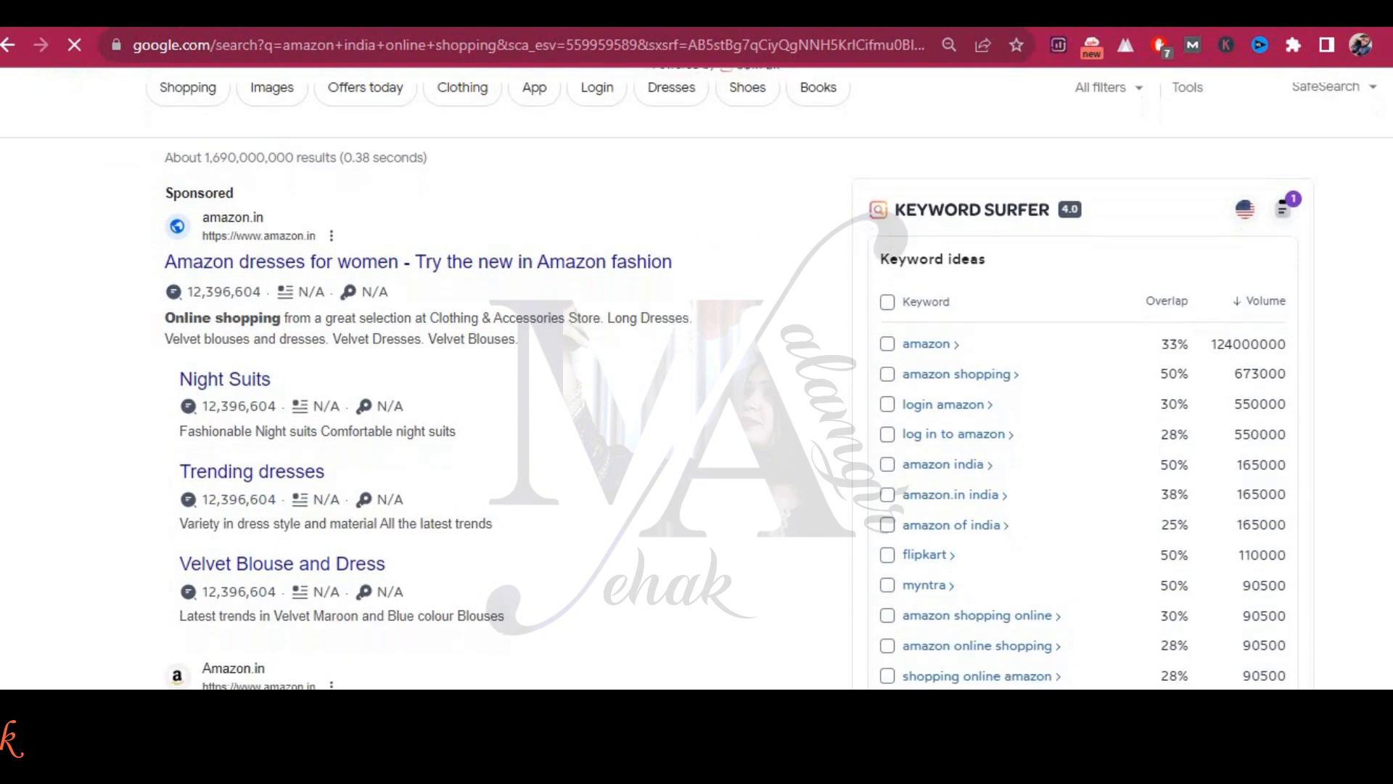
pyautogui.scroll(-10, 696, 414)
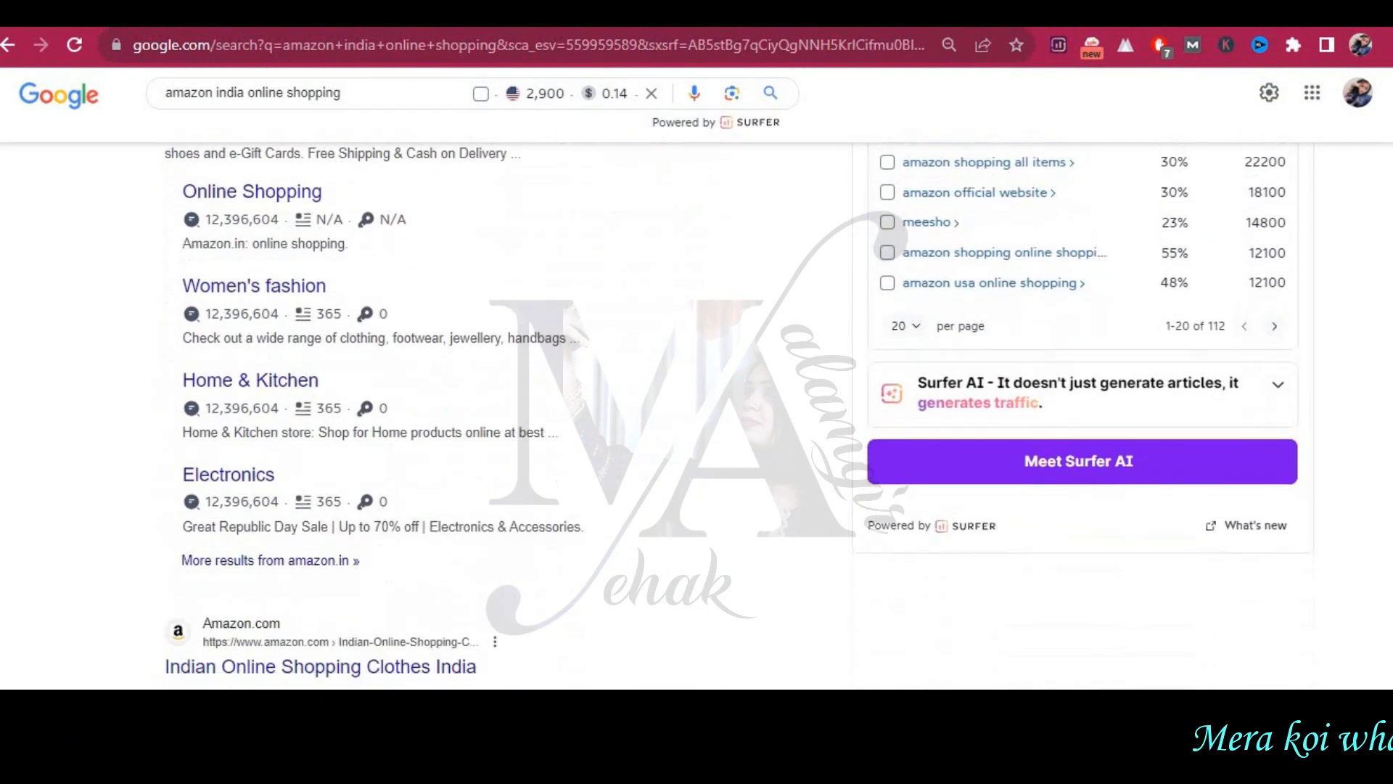
pyautogui.scroll(-10, 697, 414)
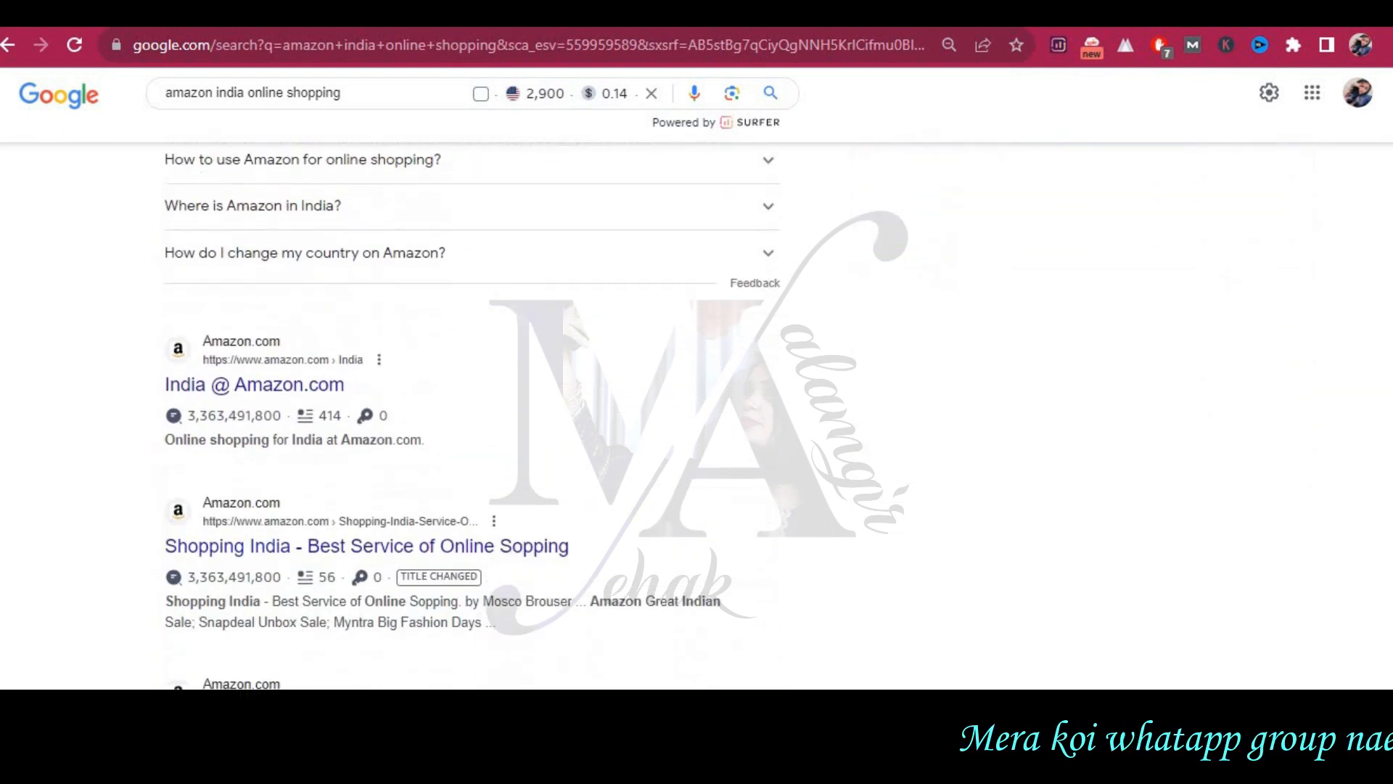
pyautogui.scroll(-6, 696, 414)
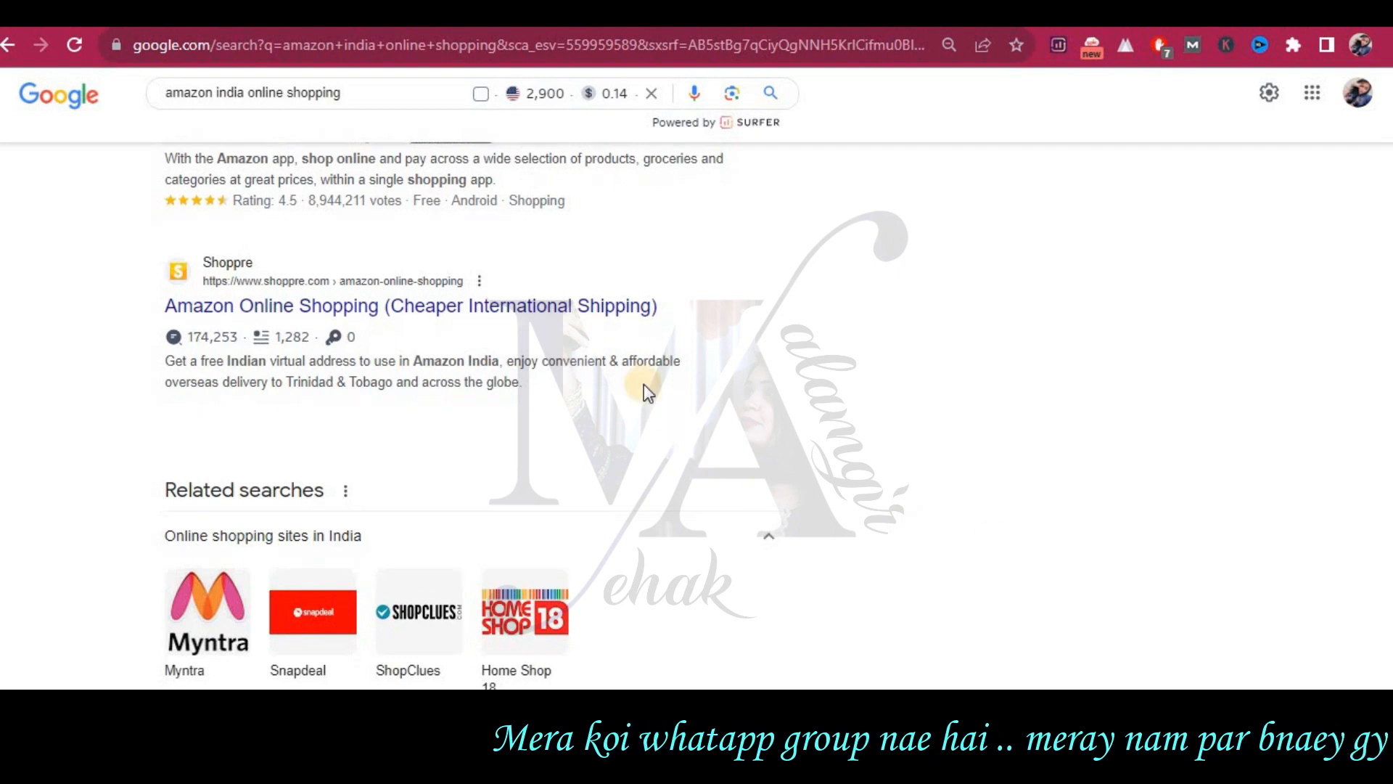
pyautogui.rightClick(644, 311)
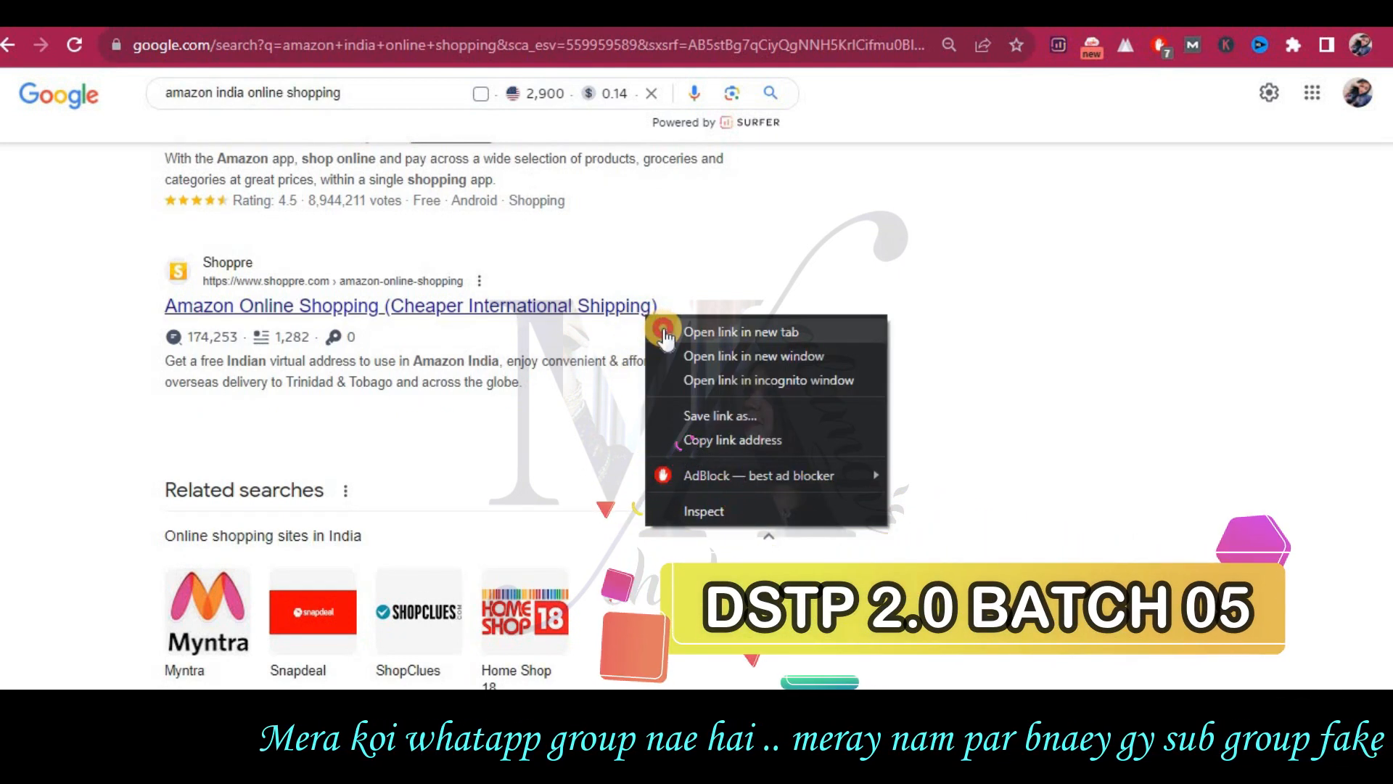
pyautogui.click(664, 331)
# Open the Flipkart result "Buy Amazon Food Products Online at Best Prices In India" in a new tab.
pyautogui.scroll(-3, 794, 450)
pyautogui.scroll(-2, 796, 459)
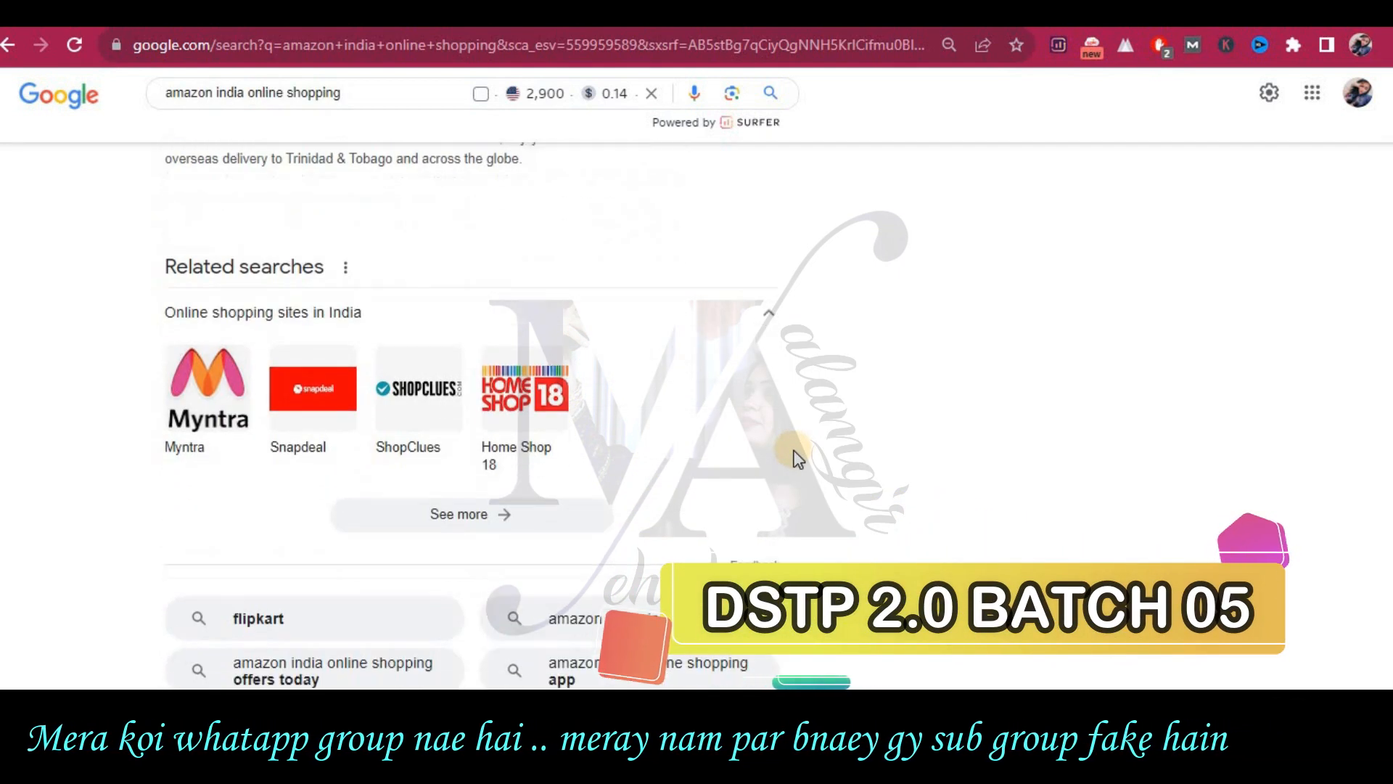
pyautogui.scroll(-7, 712, 605)
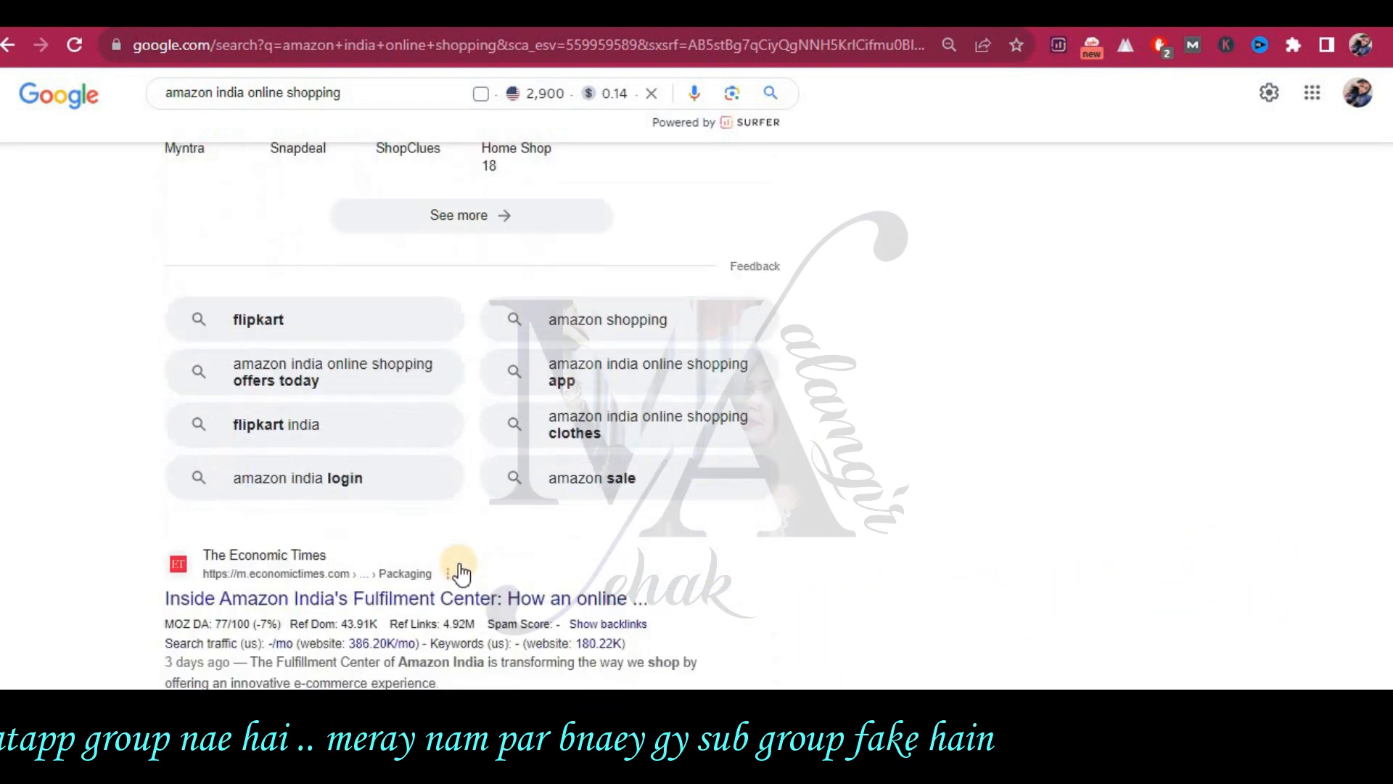
pyautogui.scroll(-4, 764, 541)
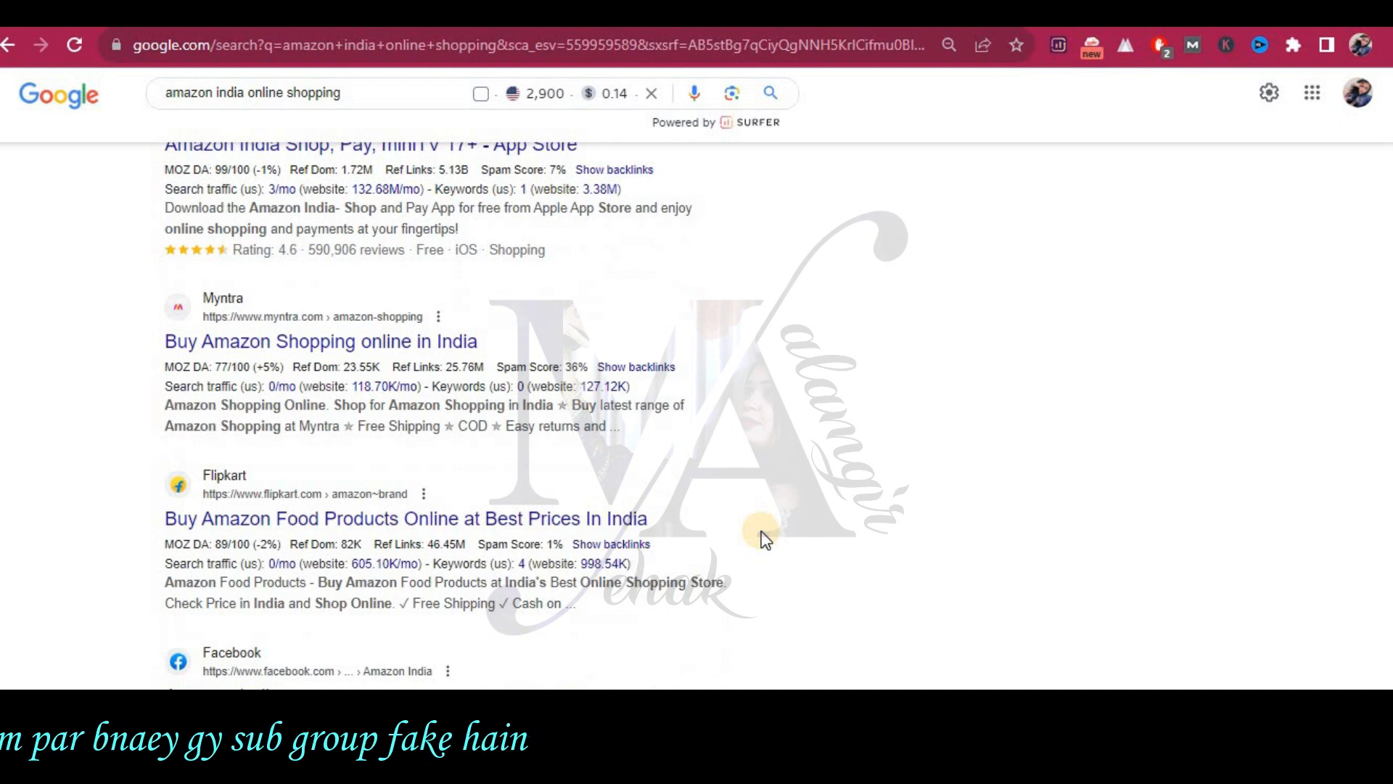
pyautogui.rightClick(608, 524)
pyautogui.click(651, 538)
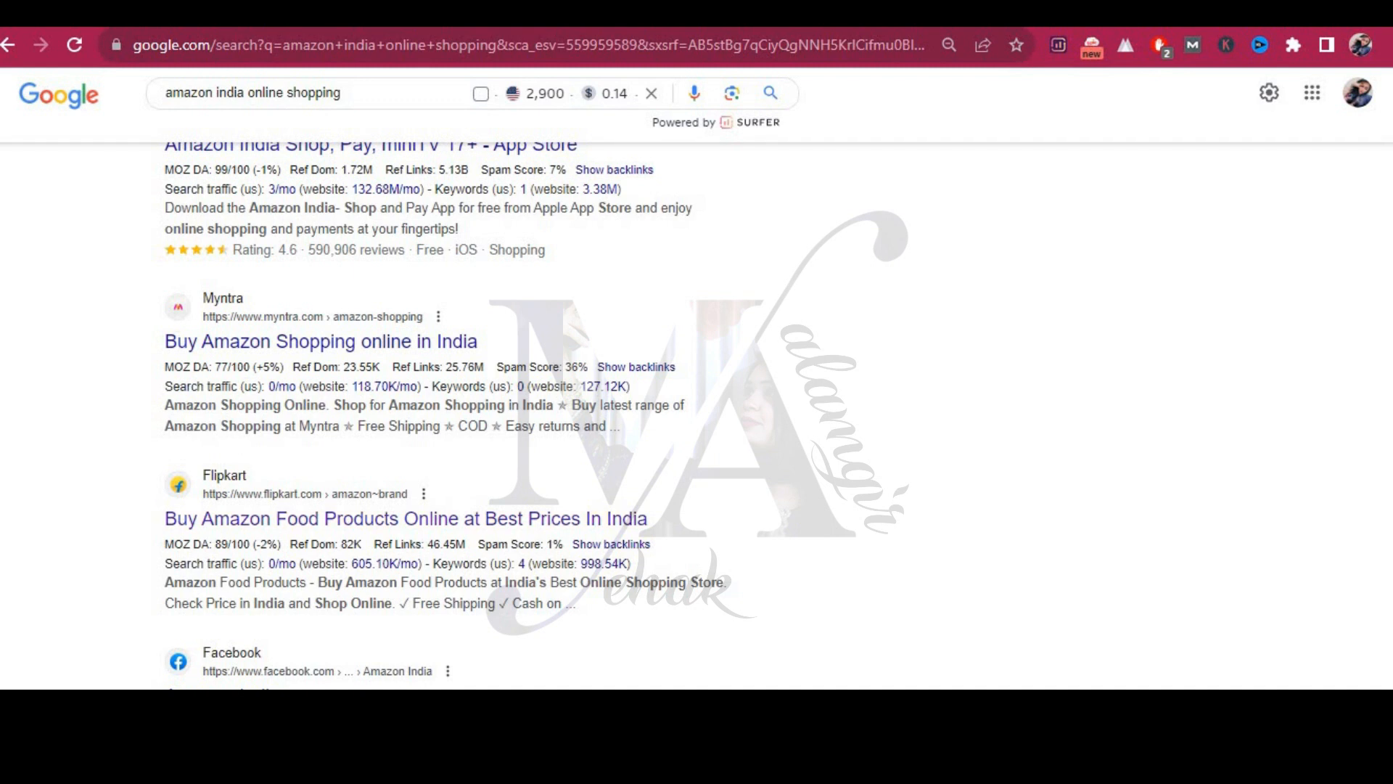
# Capture a screenshot of the Google search results with Snipping Tool.
pyautogui.scroll(-2, 445, 416)
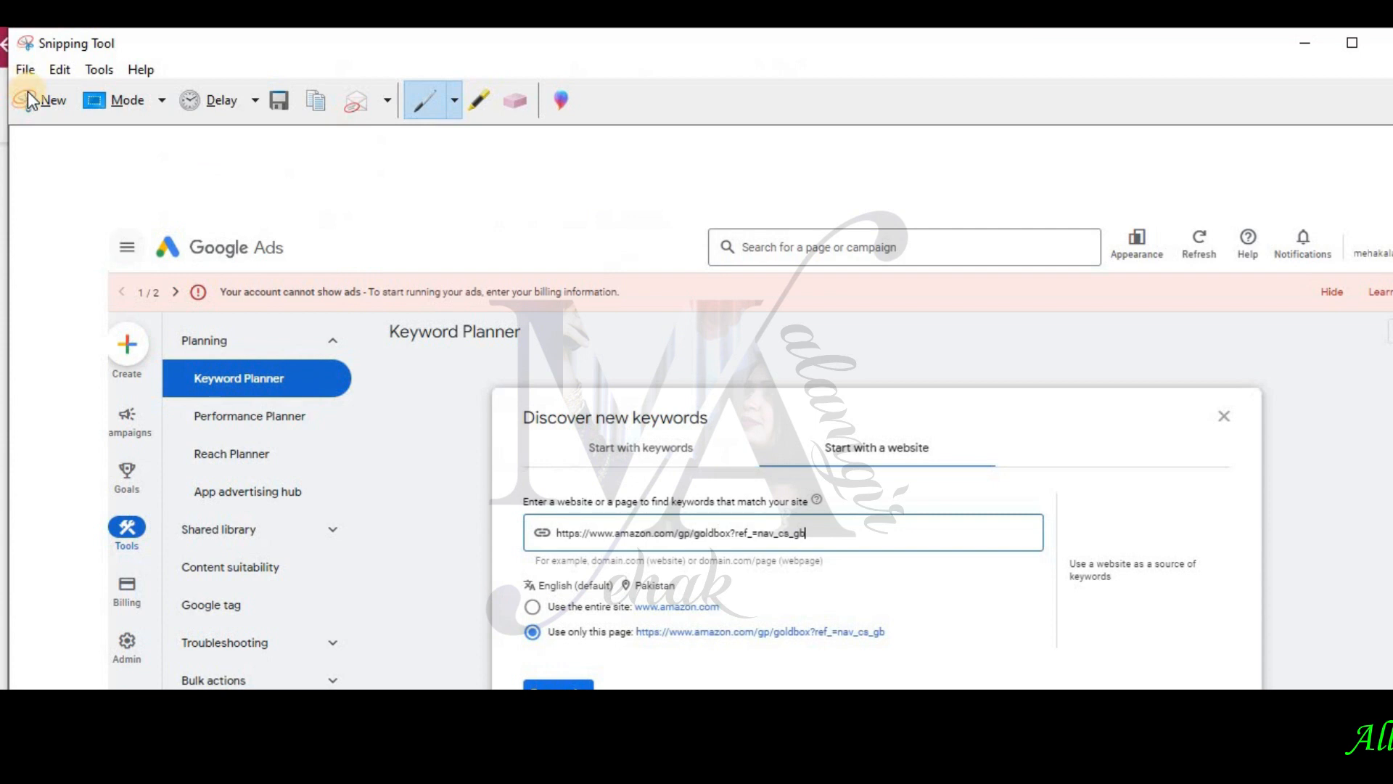
pyautogui.click(27, 92)
pyautogui.moveTo(11, 35); pyautogui.dragTo(1377, 519)
pyautogui.moveTo(1377, 499); pyautogui.dragTo(1378, 498)
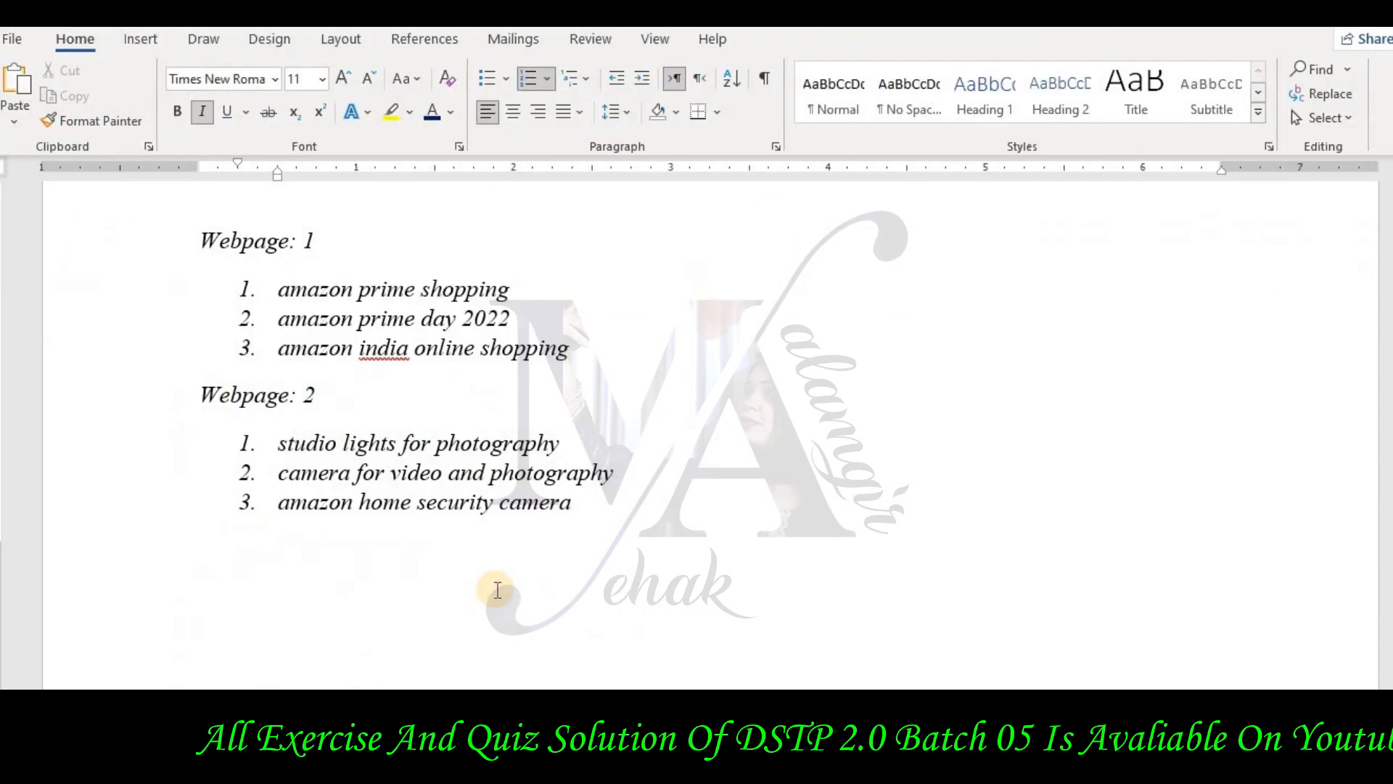
# Paste the search results screenshot on a new line below the Task 2 instructions in the Word document.
pyautogui.scroll(-10, 491, 585)
pyautogui.scroll(-3, 498, 587)
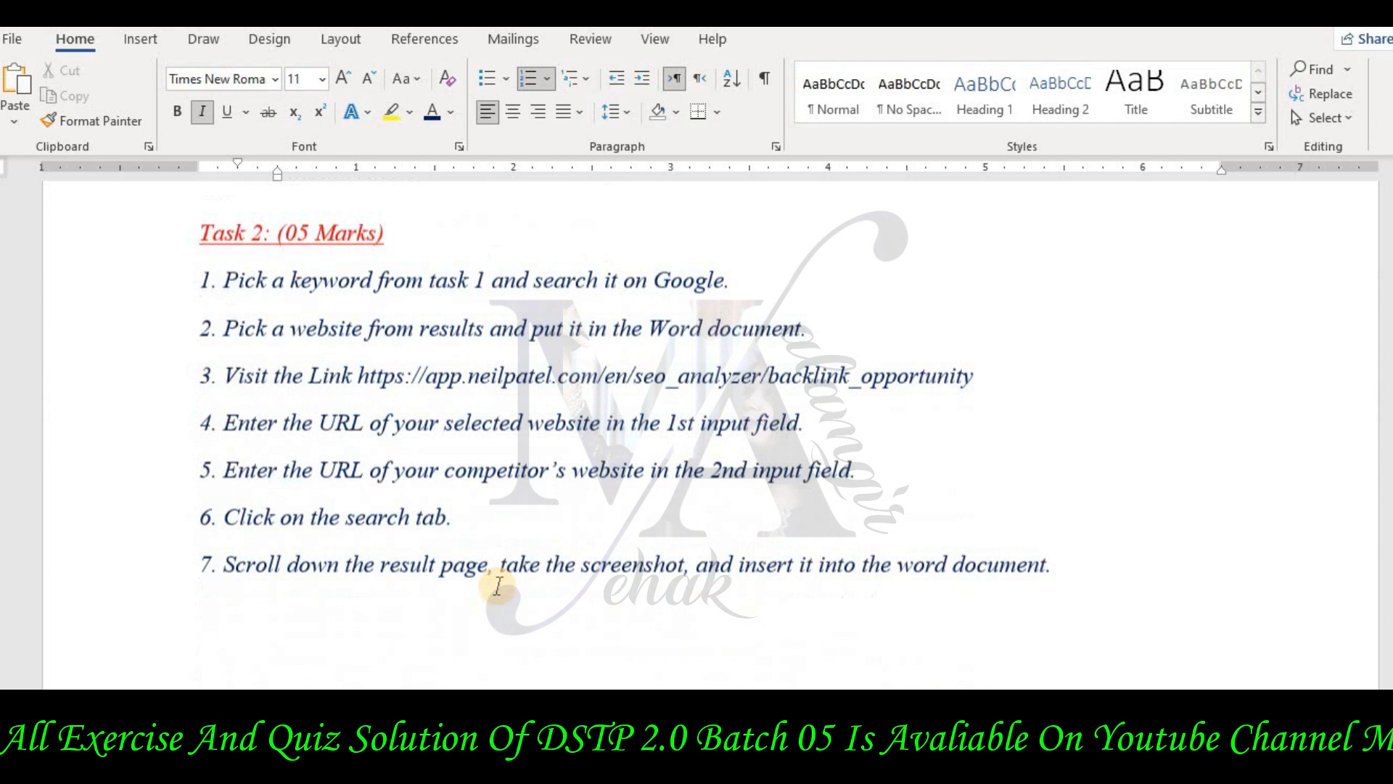
pyautogui.click(511, 624)
pyautogui.press('Return')
pyautogui.hotkey('ctrl', 'v')
pyautogui.scroll(5, 1116, 585)
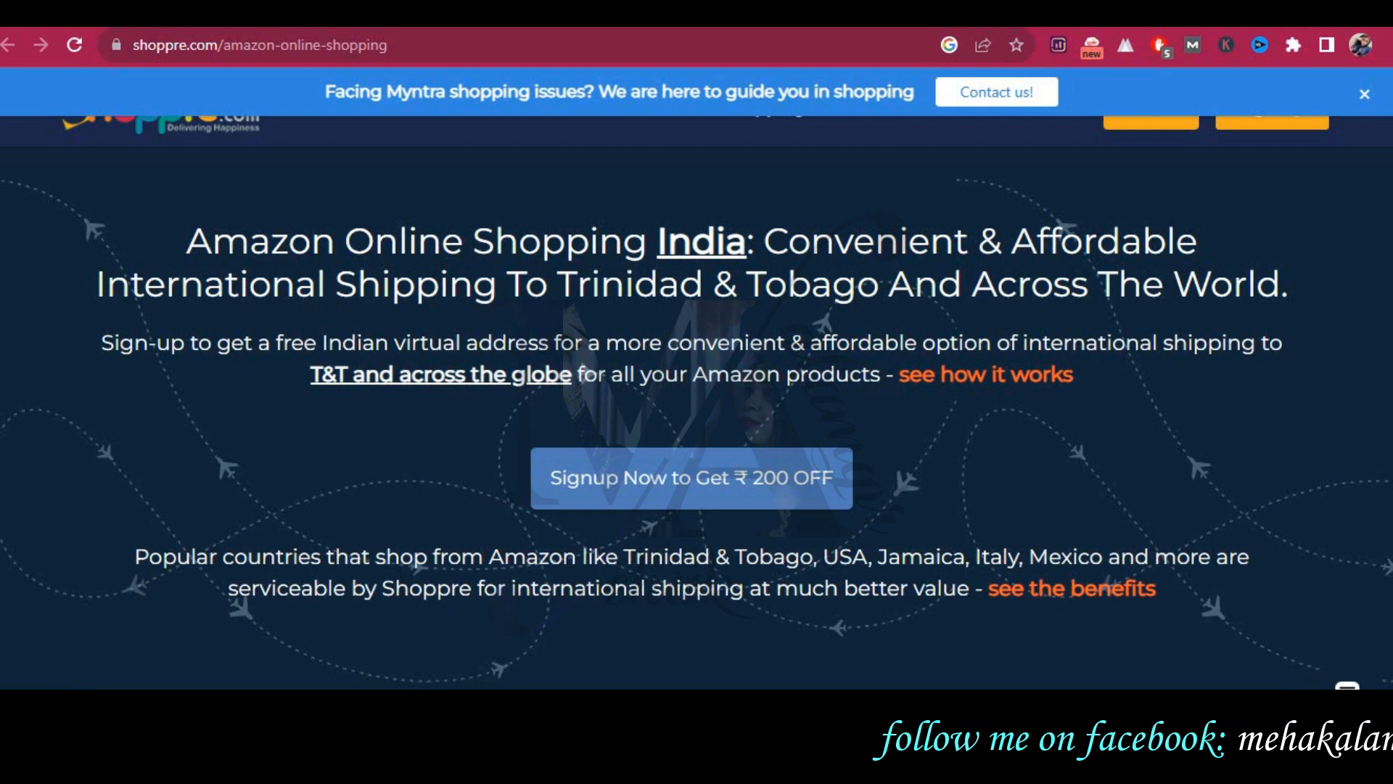
# Try to reload the Flipkart food products page and open the Flipkart homepage.
pyautogui.click(1369, 101)
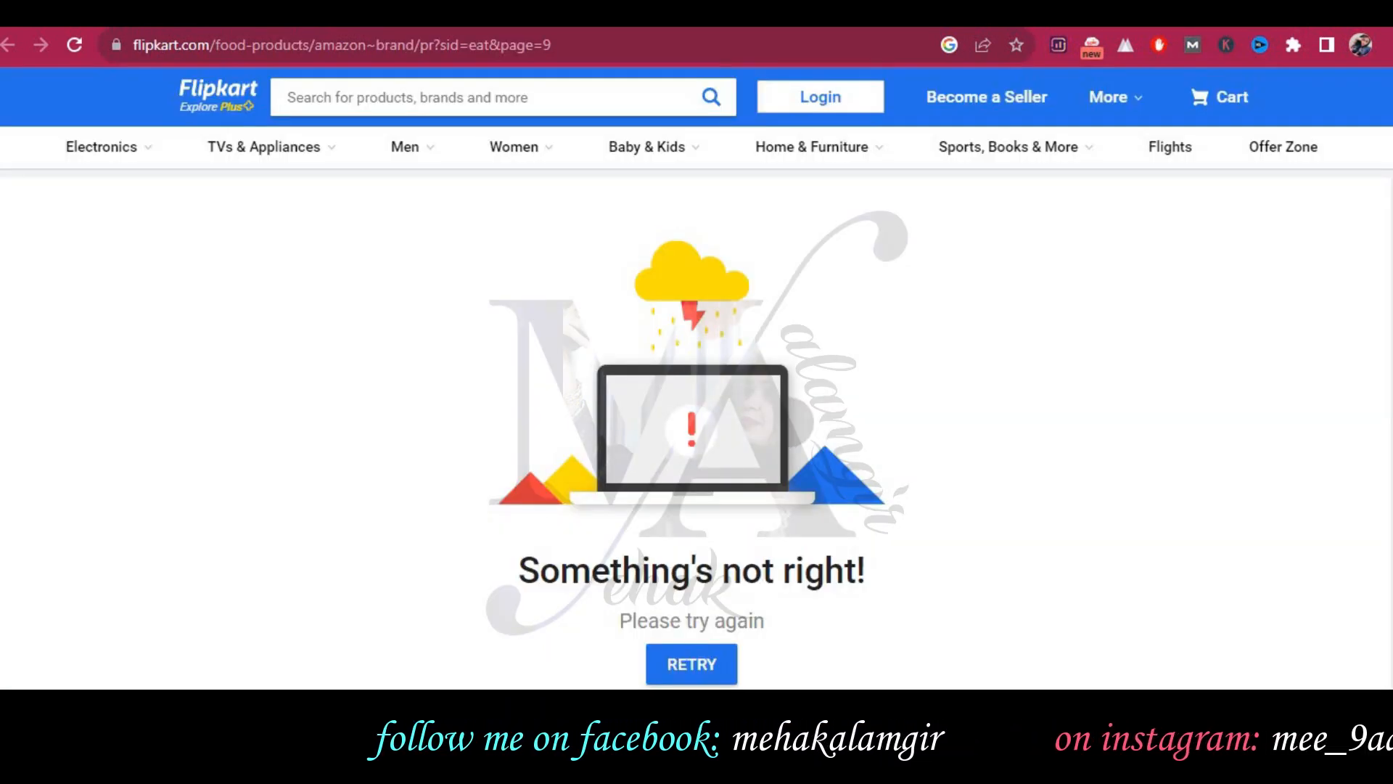
pyautogui.click(721, 662)
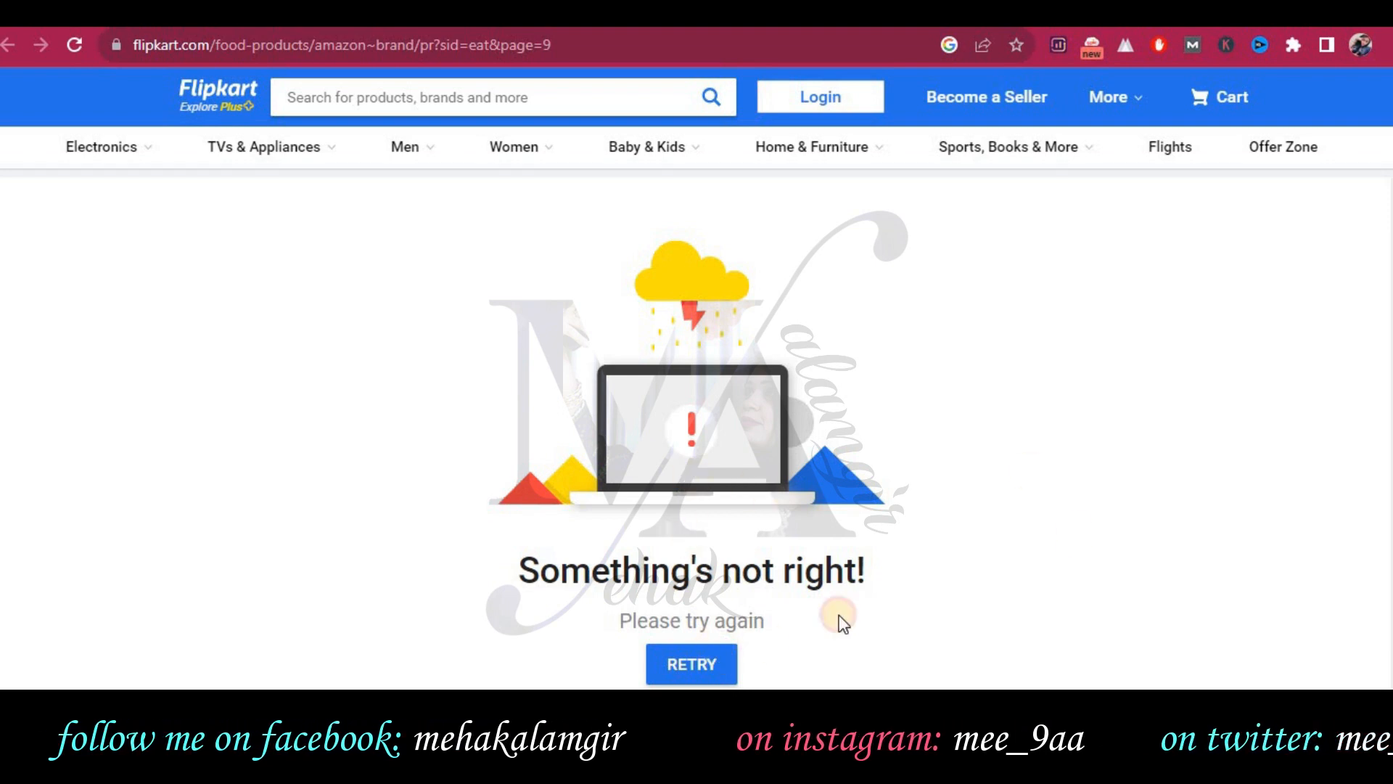
pyautogui.click(668, 54)
pyautogui.rightClick(668, 54)
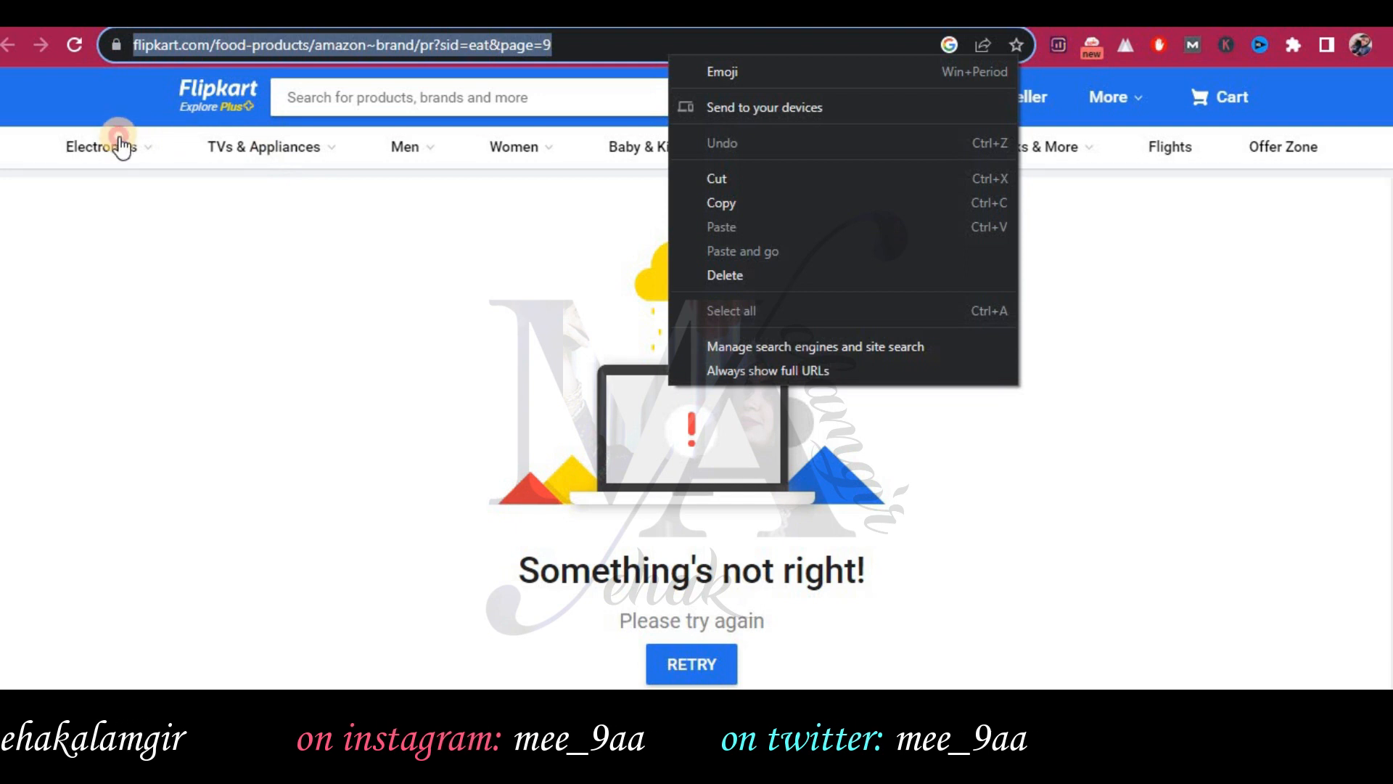
pyautogui.click(203, 92)
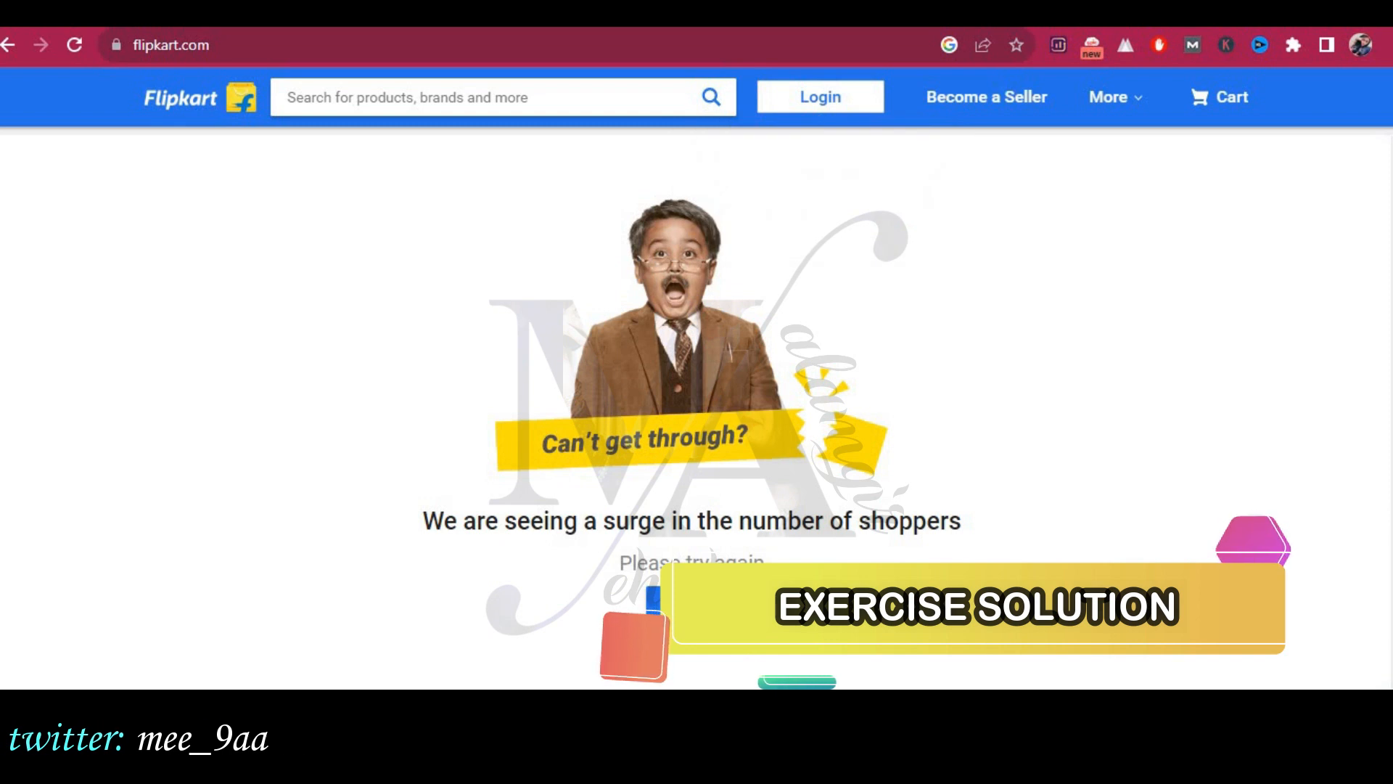
pyautogui.scroll(-3, 697, 406)
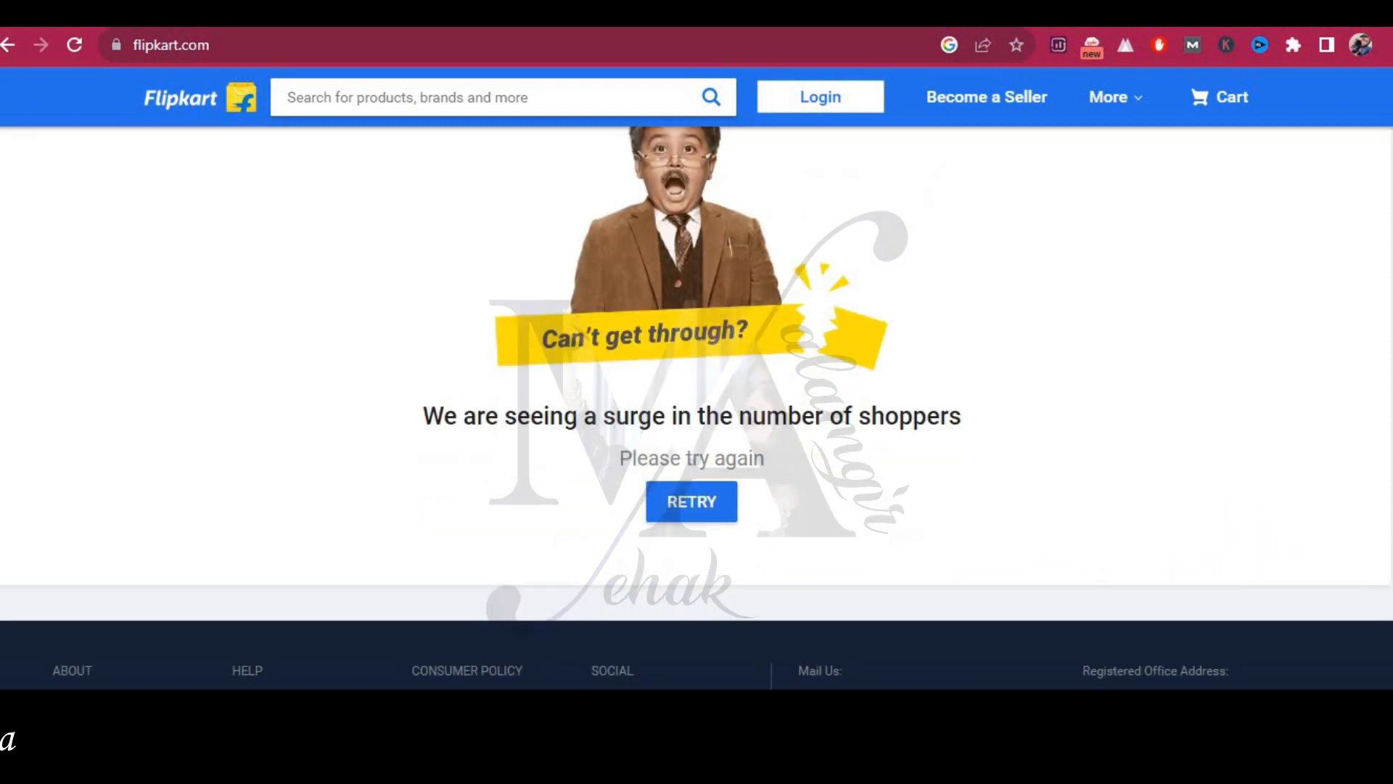
pyautogui.scroll(3, 697, 406)
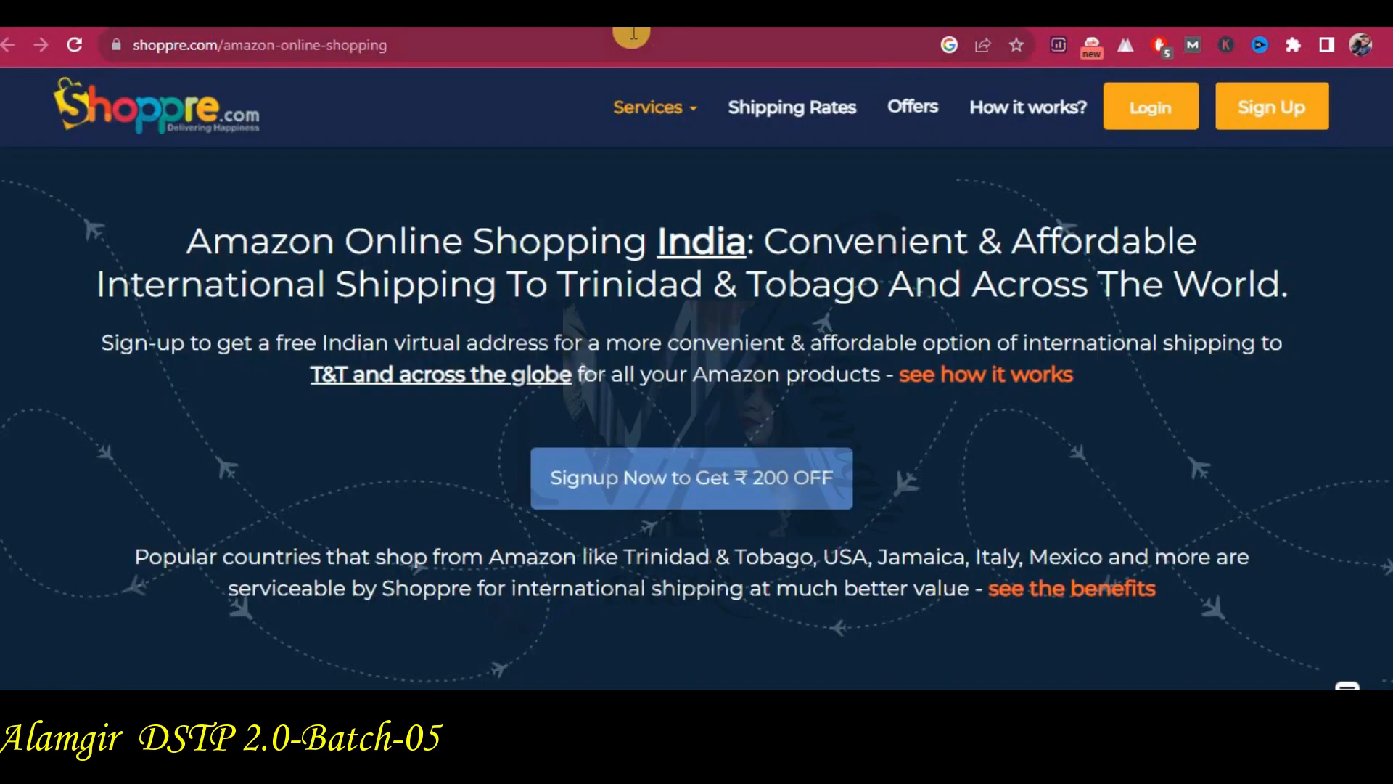
# Copy the Shoppre Amazon online shopping page's URL and paste it below the search results screenshot in the Word document.
pyautogui.click(651, 50)
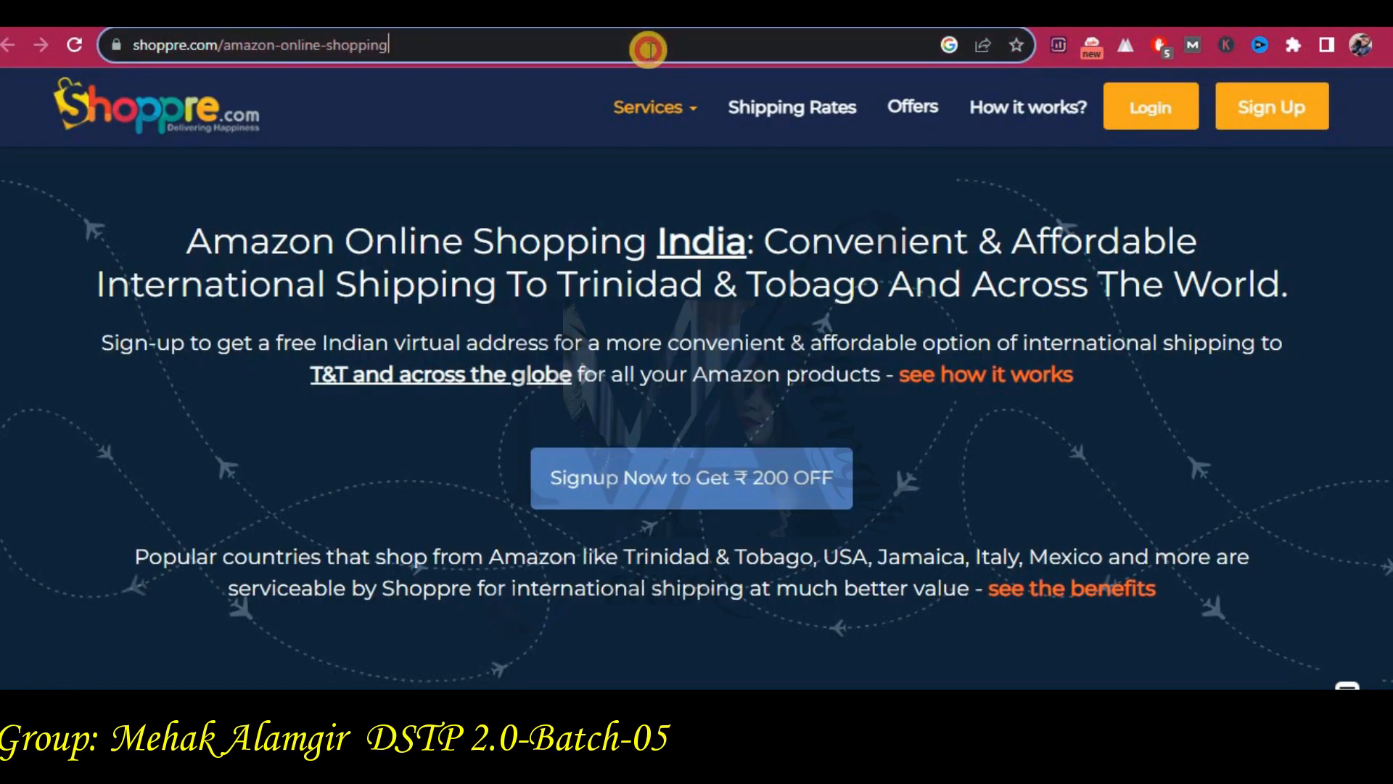
pyautogui.rightClick(650, 51)
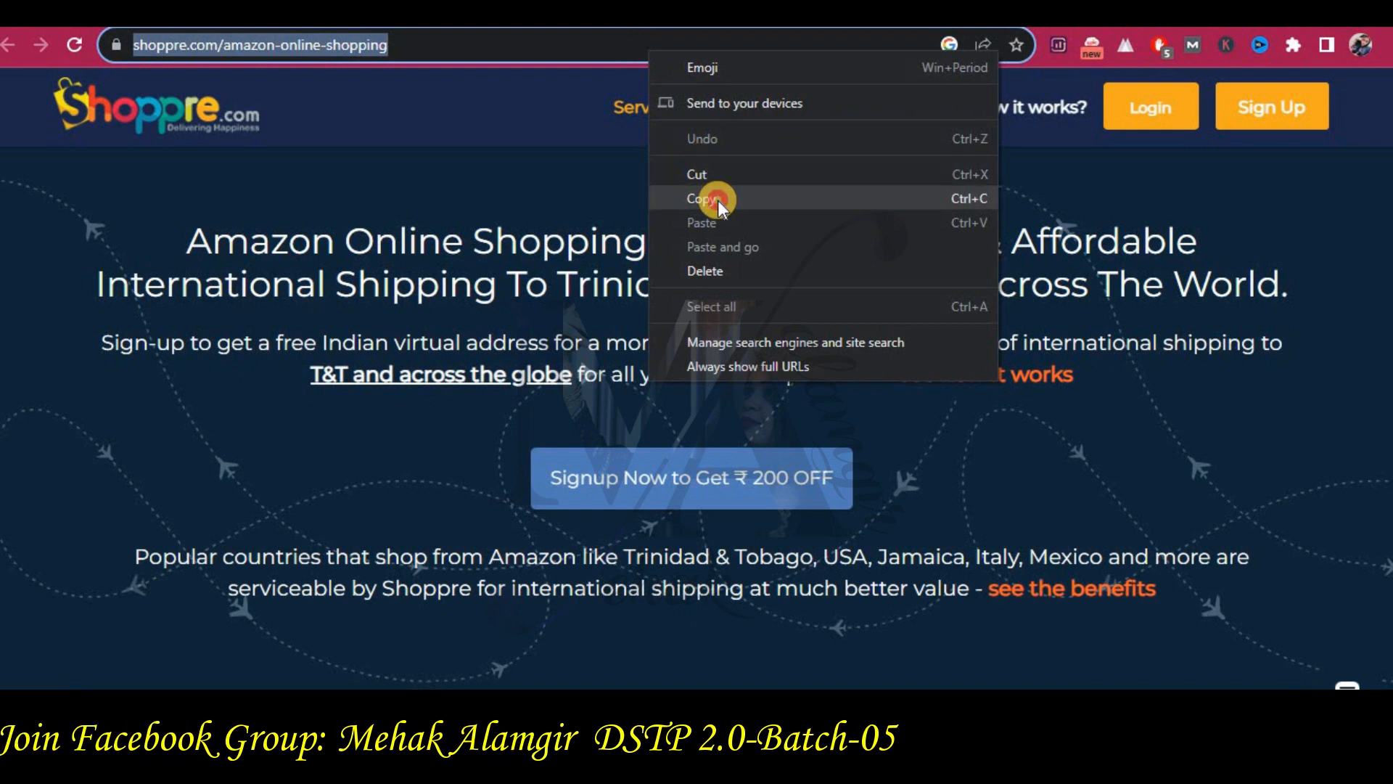
pyautogui.click(717, 200)
pyautogui.scroll(-5, 1059, 325)
pyautogui.scroll(-18, 1065, 347)
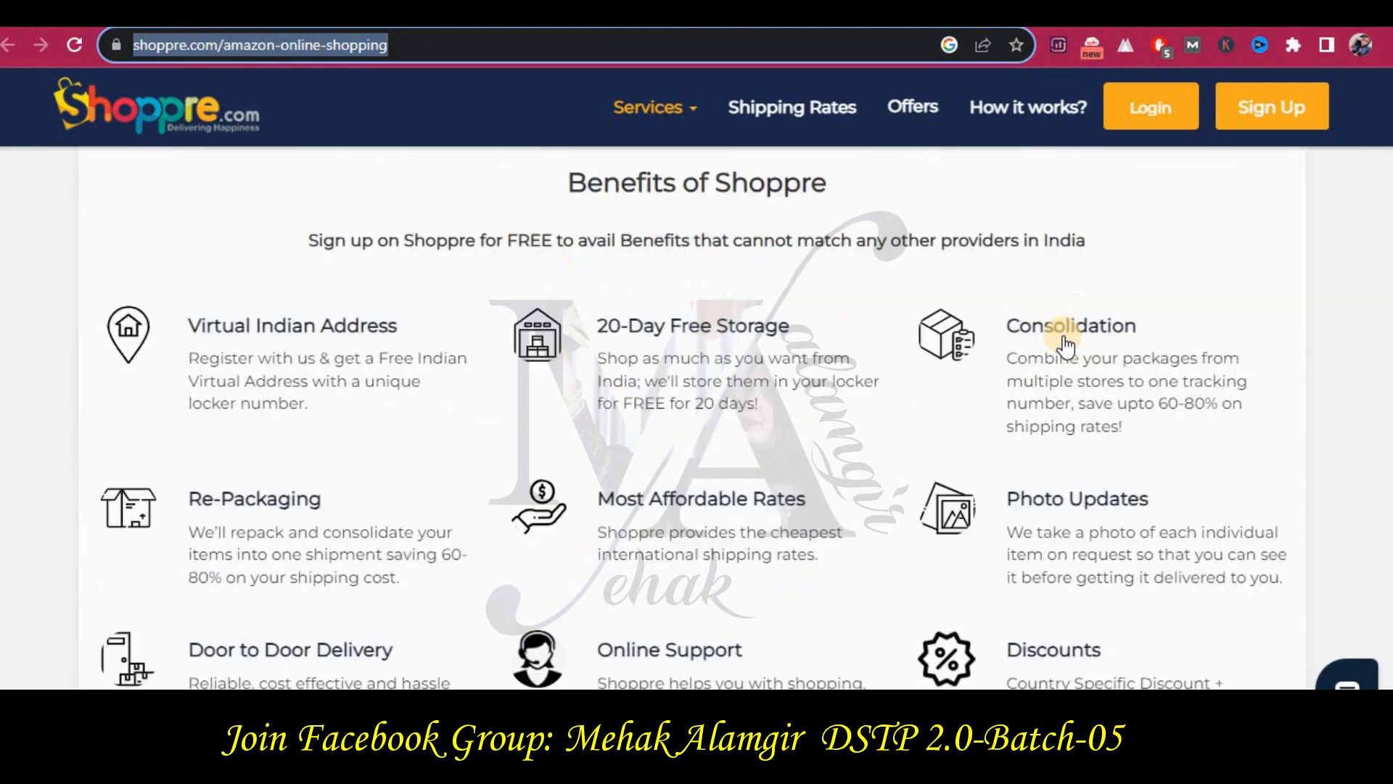
pyautogui.scroll(-6, 1064, 347)
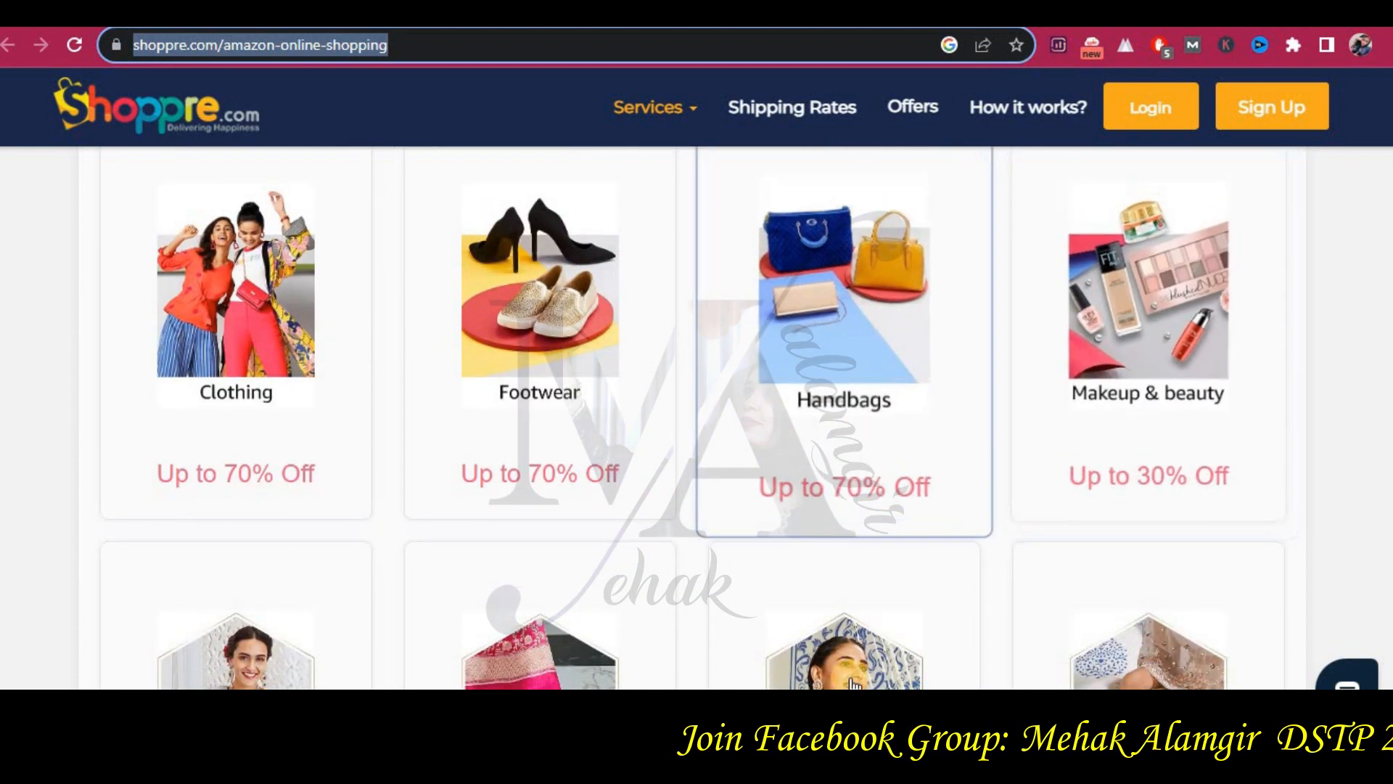
pyautogui.hotkey('alt', 'Tab')
pyautogui.scroll(-10, 726, 436)
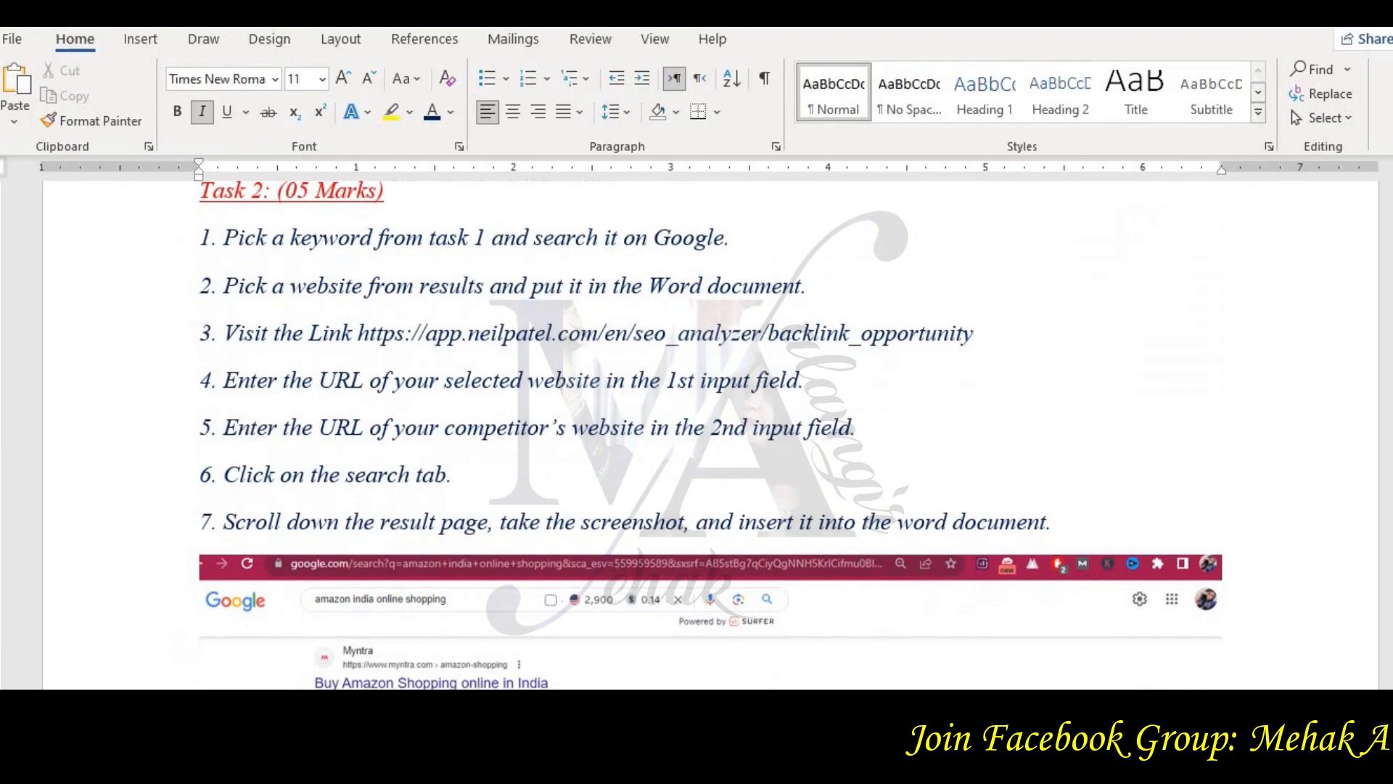
pyautogui.hotkey('ctrl', 'v')
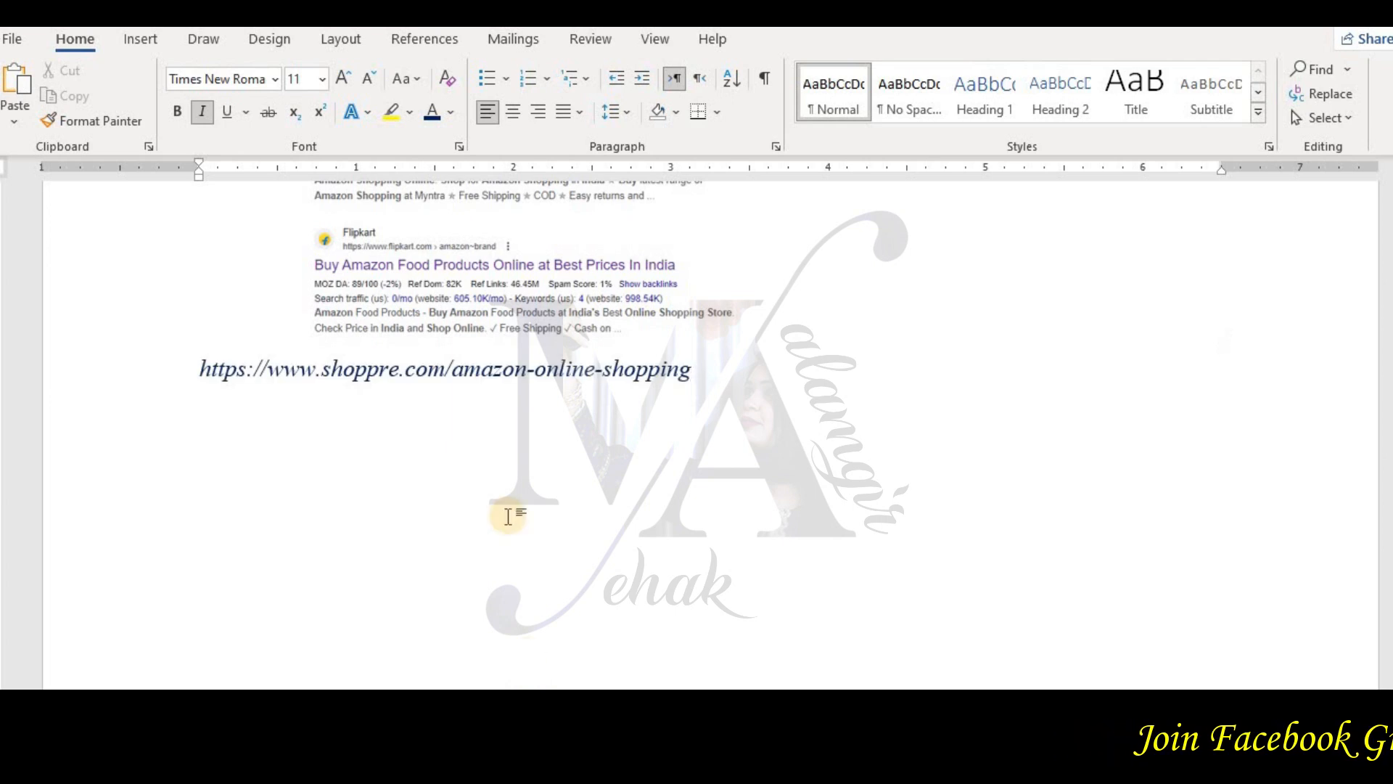
pyautogui.scroll(12, 567, 583)
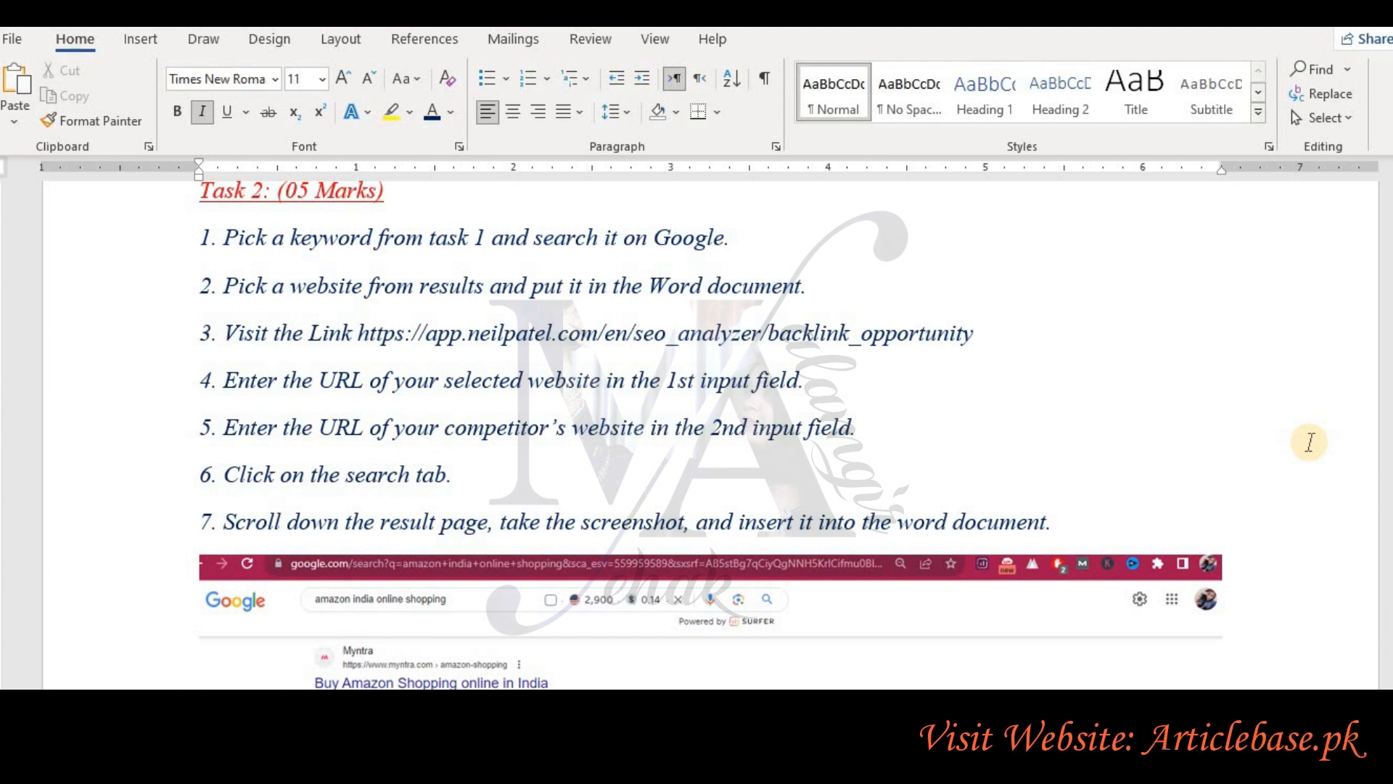
pyautogui.scroll(-2, 1310, 443)
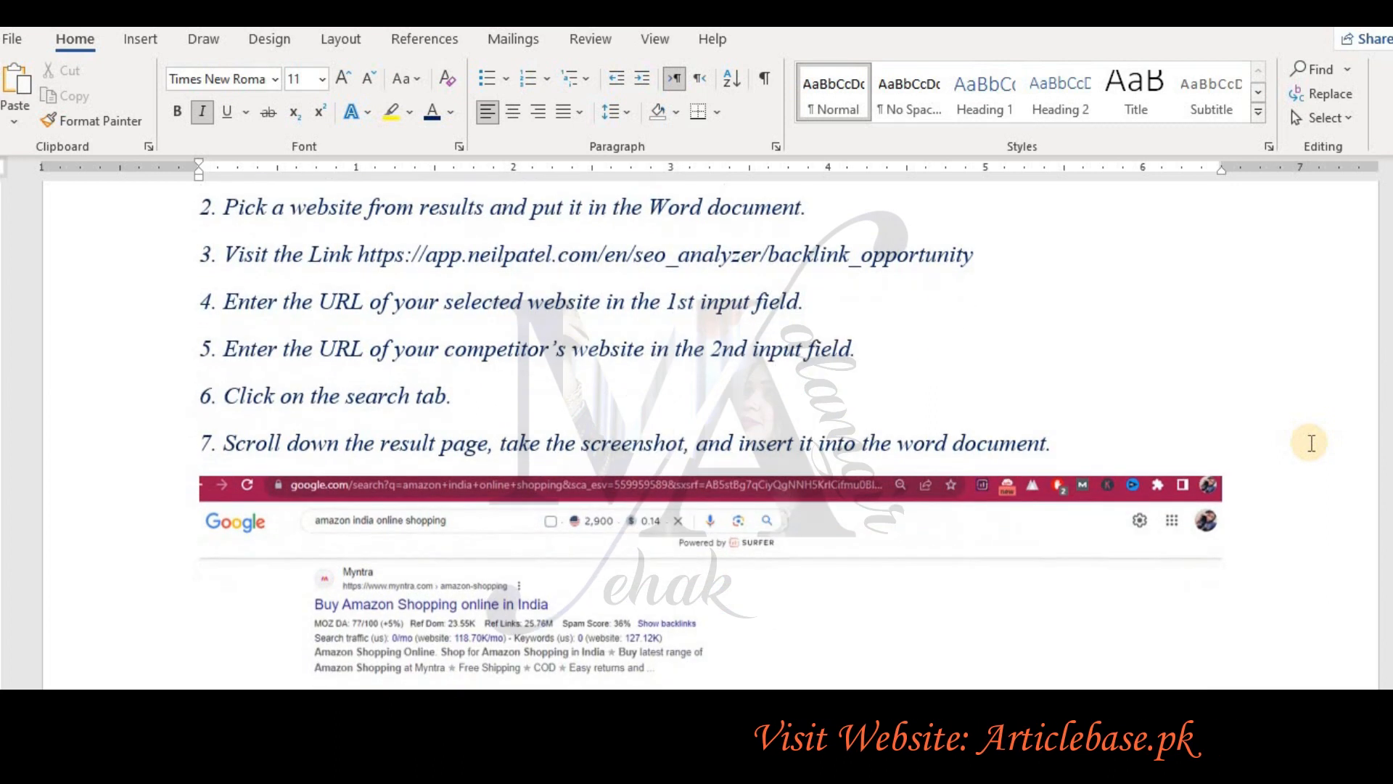
pyautogui.scroll(-2, 1312, 442)
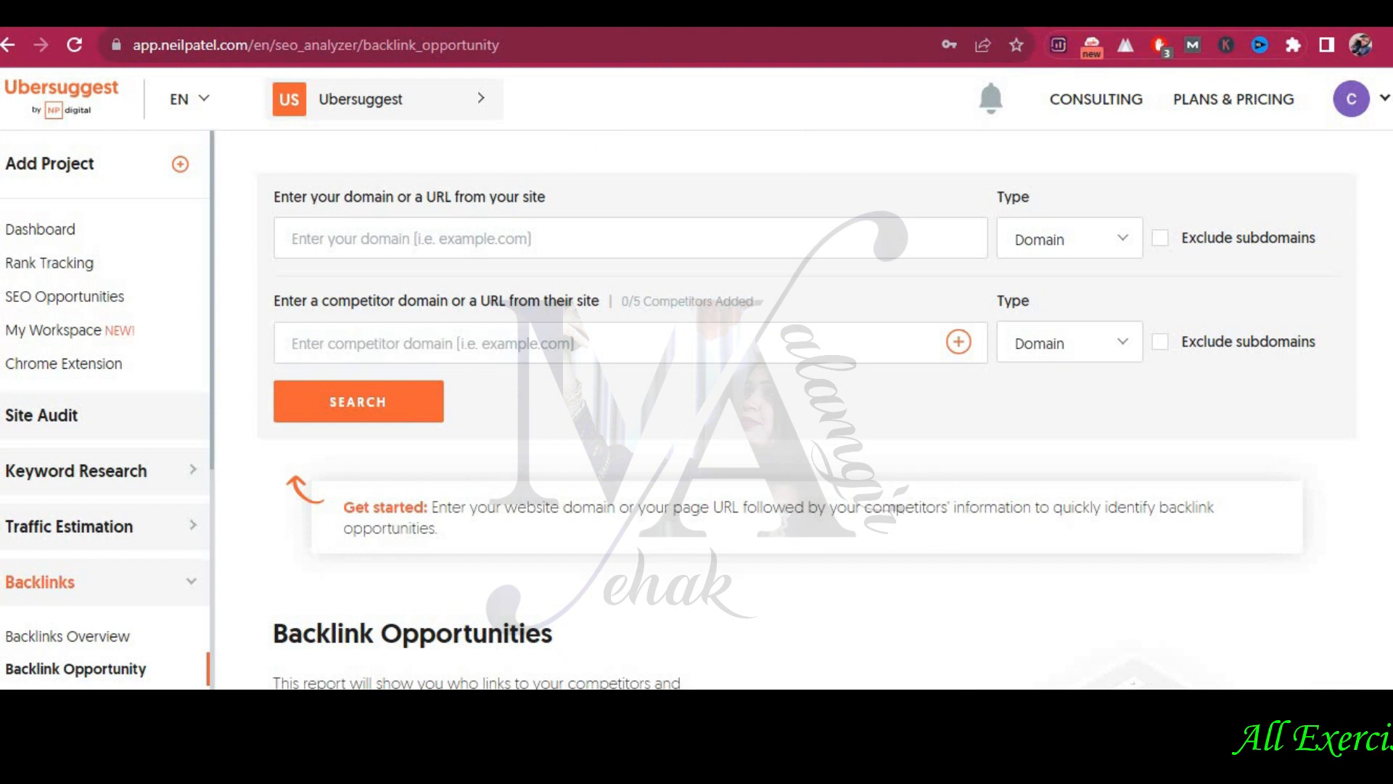
pyautogui.rightClick(619, 341)
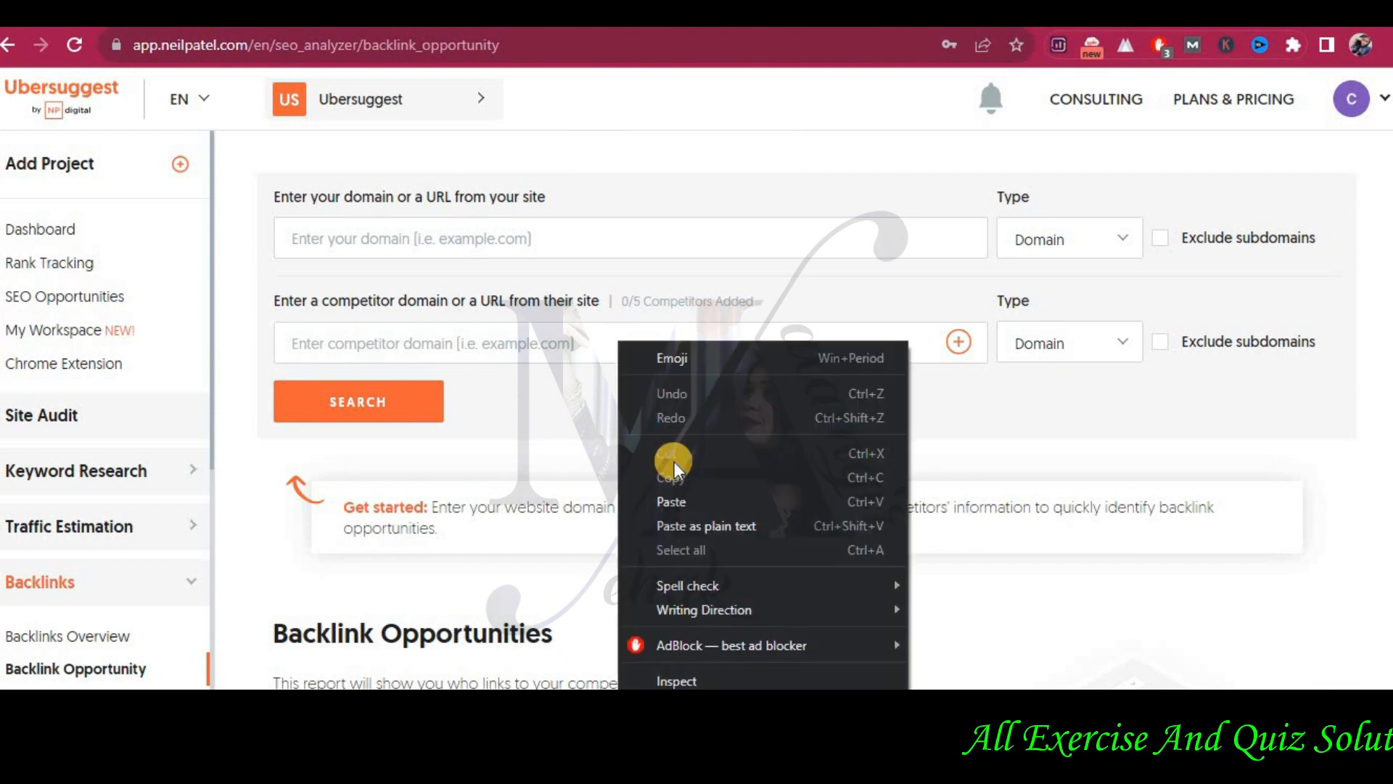
pyautogui.click(699, 495)
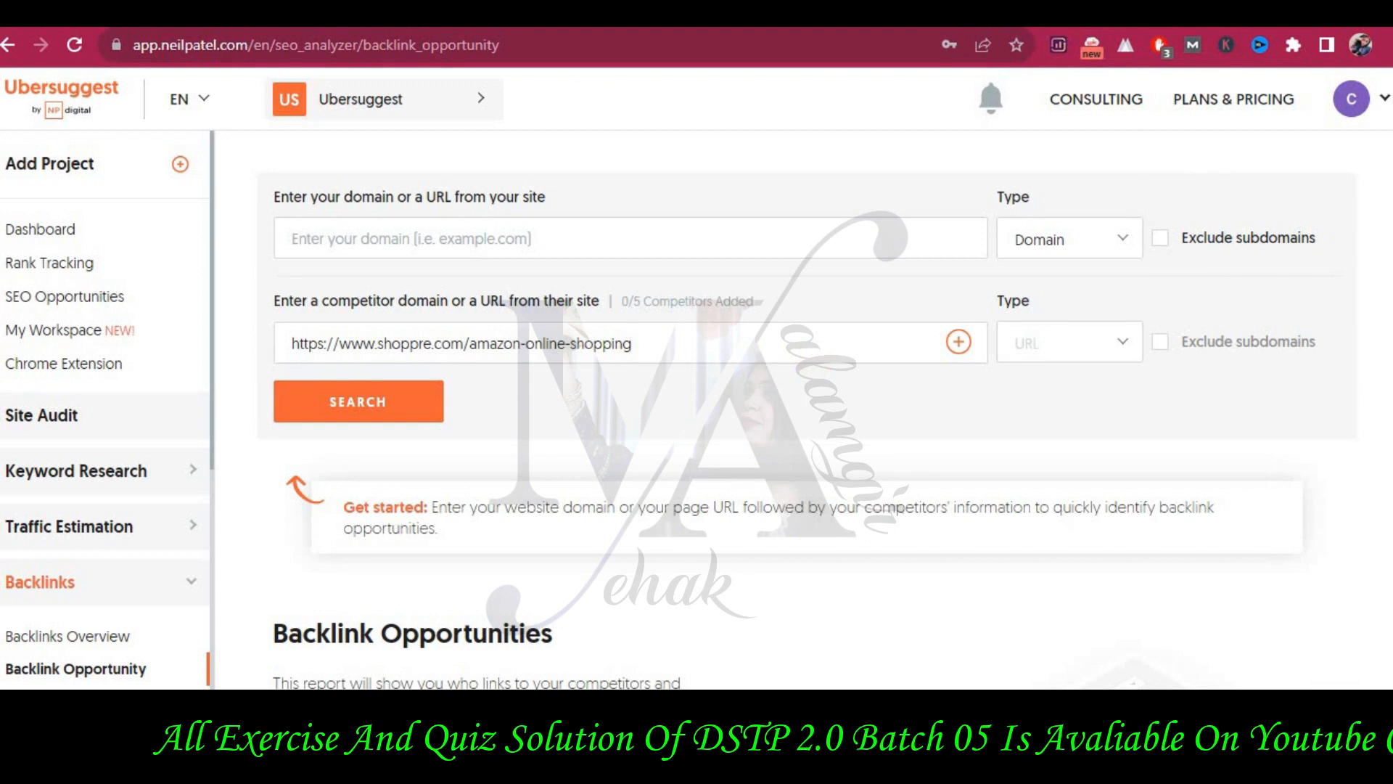
pyautogui.click(584, 15)
pyautogui.click(596, 48)
pyautogui.rightClick(596, 48)
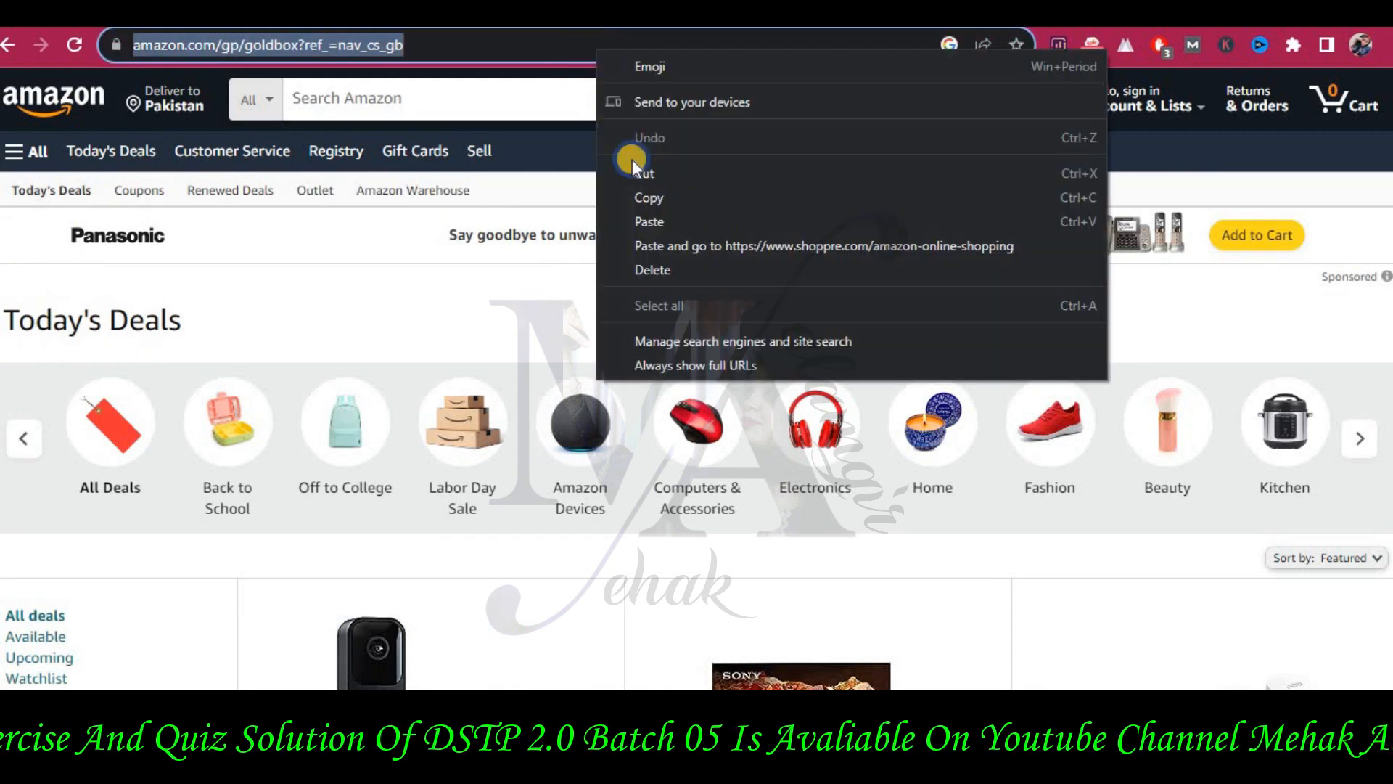
pyautogui.click(661, 192)
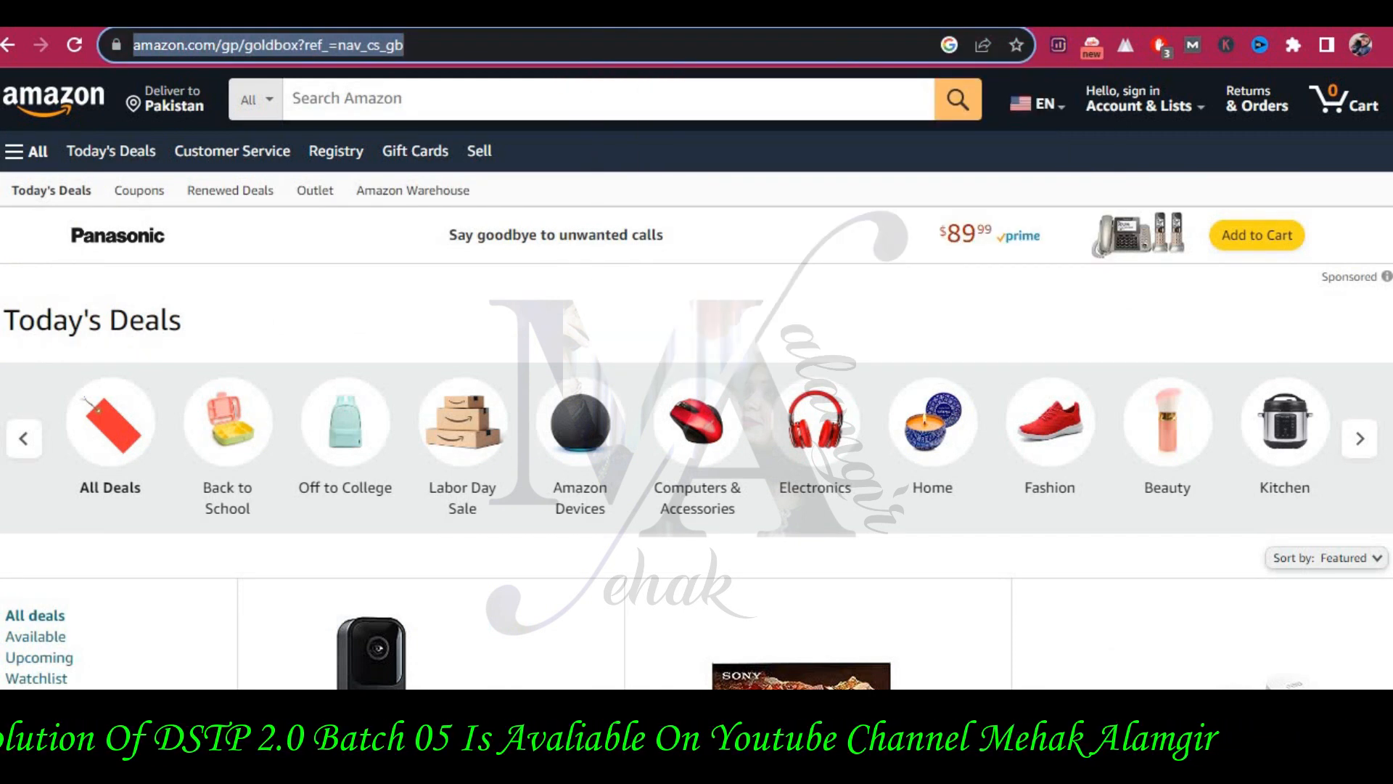
pyautogui.click(435, 14)
pyautogui.rightClick(663, 241)
pyautogui.click(730, 405)
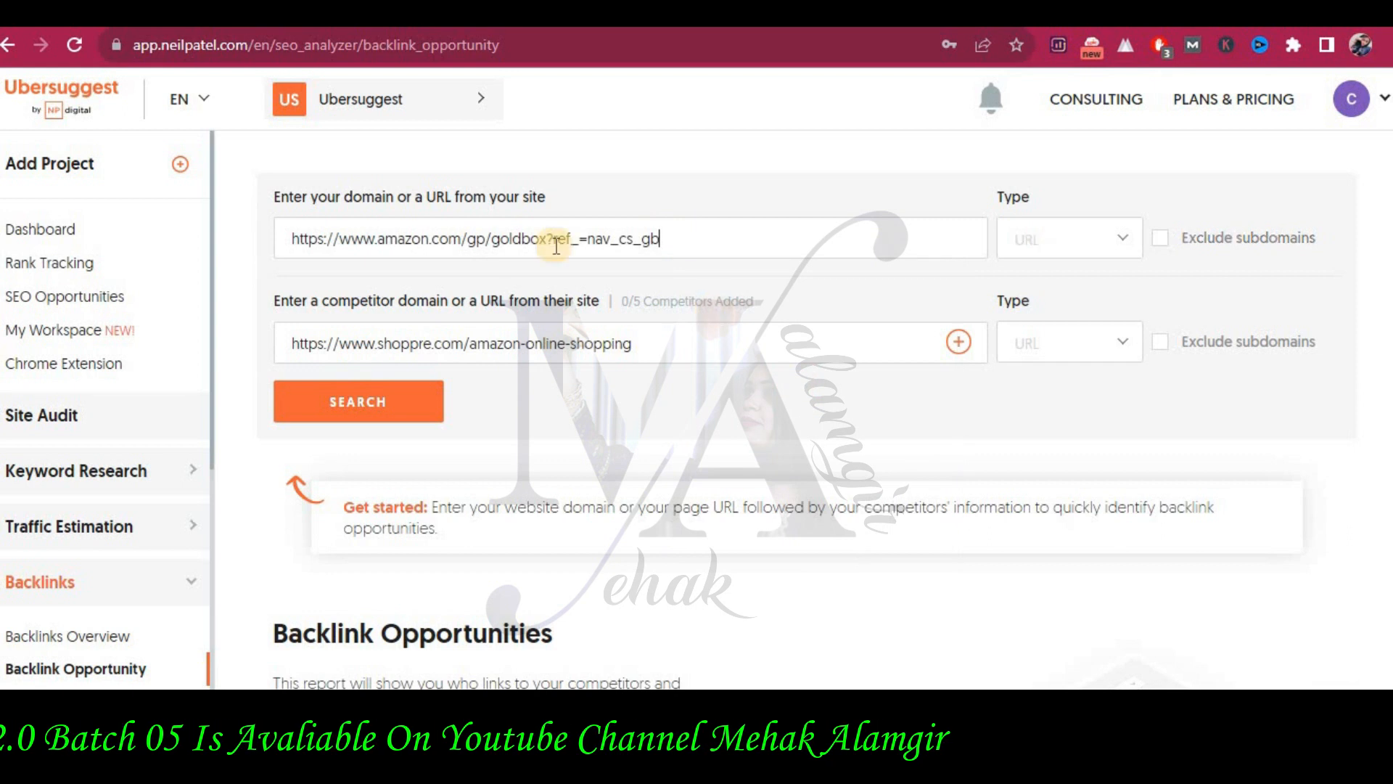
pyautogui.moveTo(461, 239); pyautogui.dragTo(662, 239)
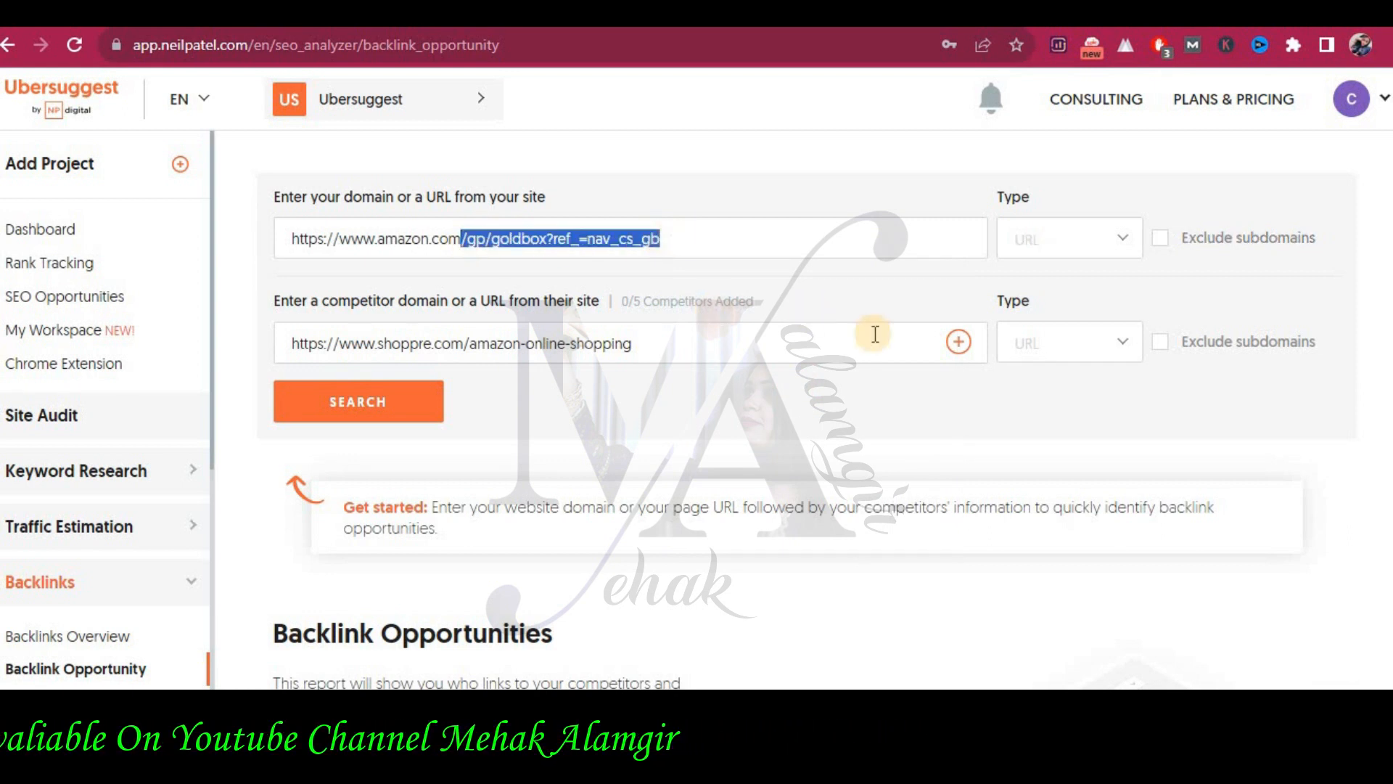
pyautogui.press('BackSpace')
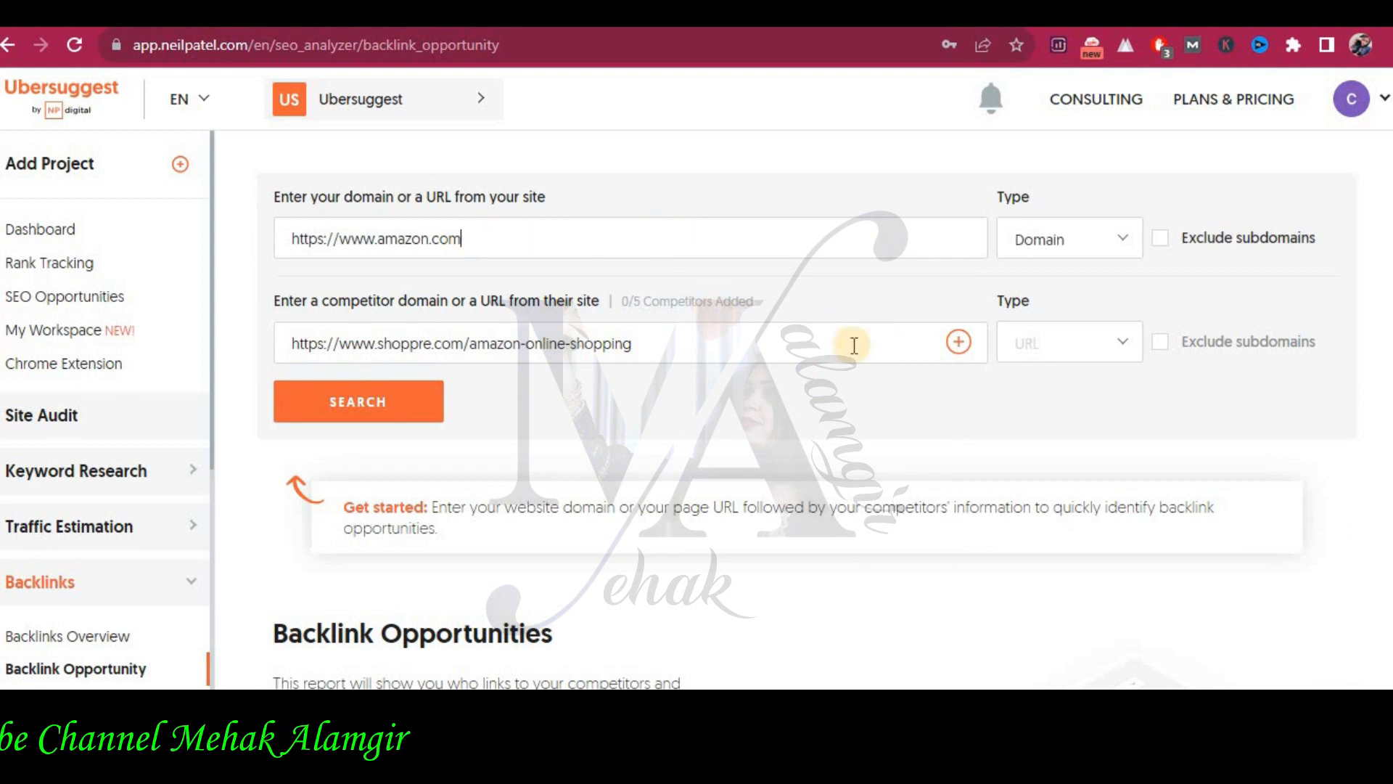
# Set the type of the Amazon site entry to URL.
pyautogui.click(1122, 243)
pyautogui.click(1123, 245)
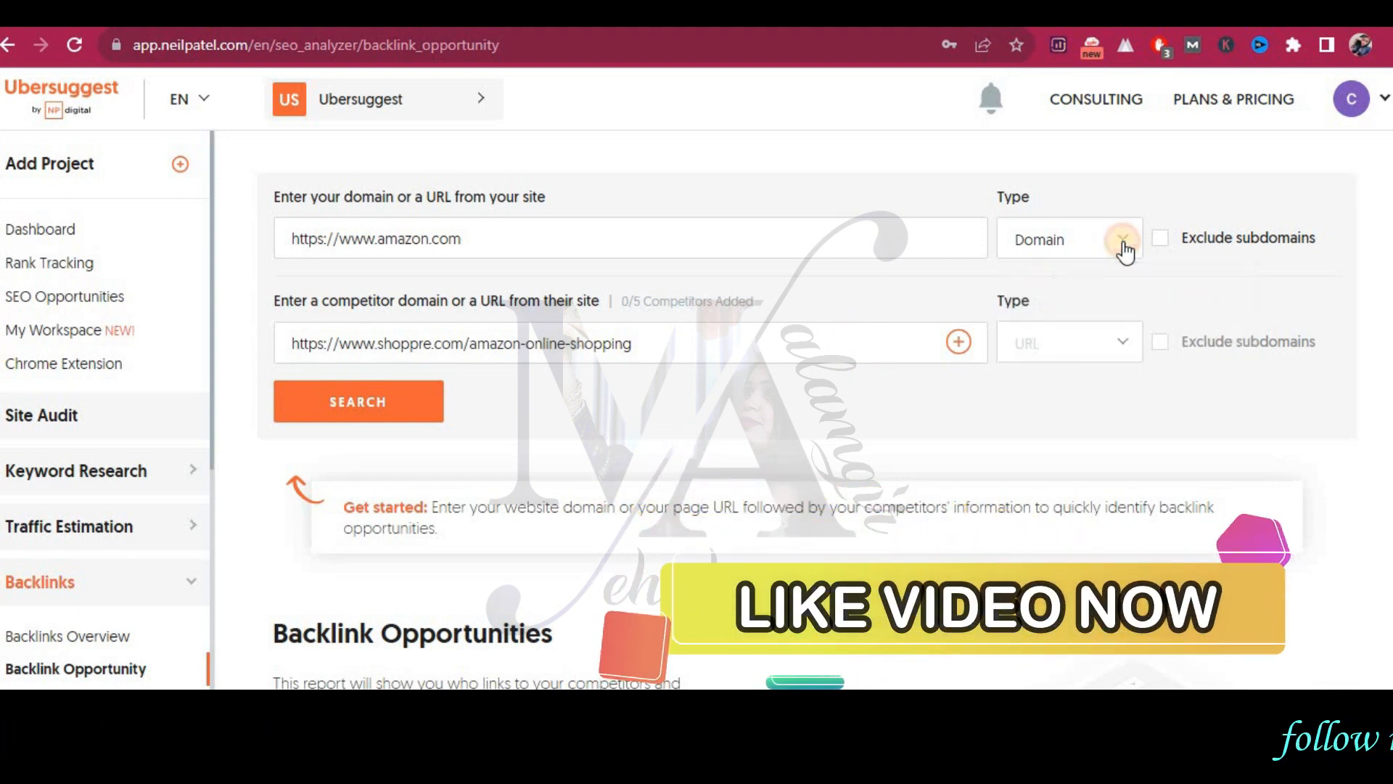
pyautogui.click(1121, 243)
pyautogui.click(1120, 344)
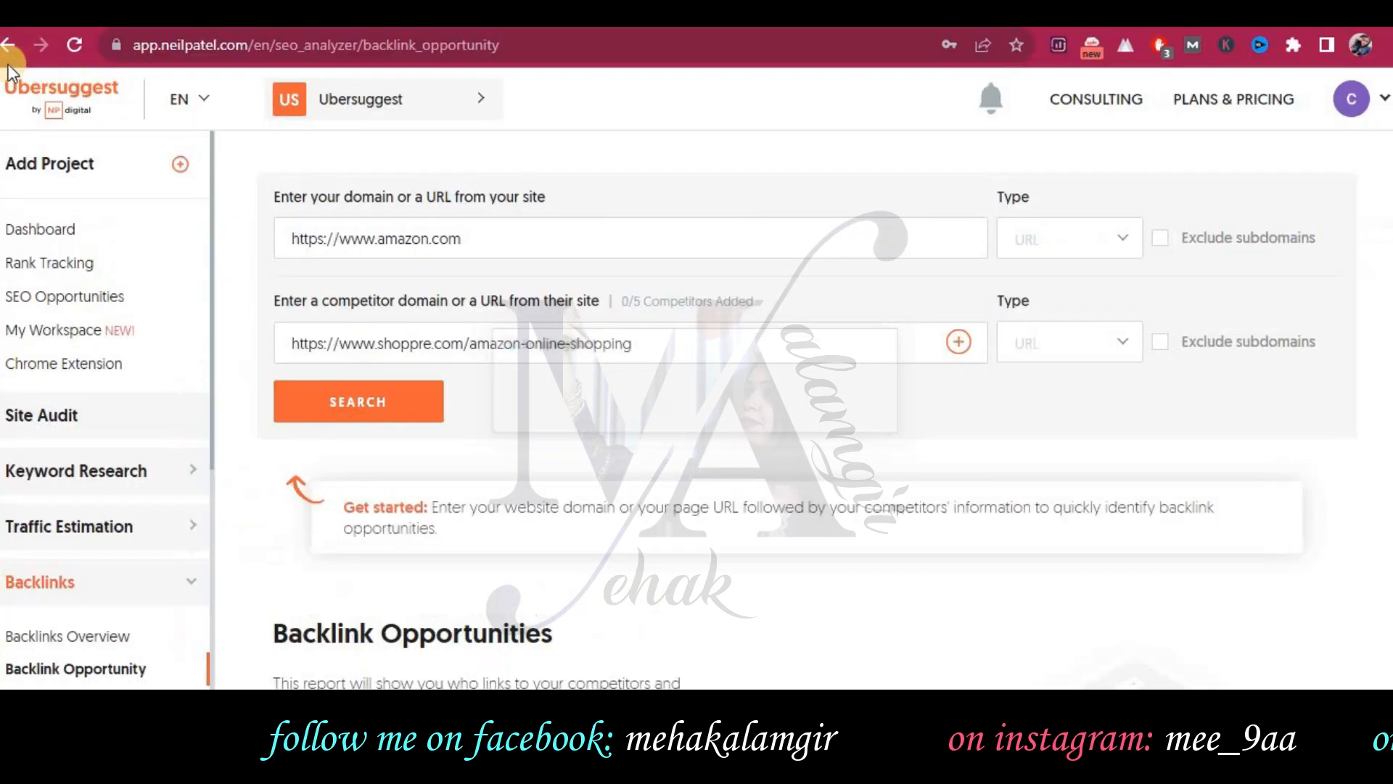
# Capture a screenshot of the filled-in Backlink Opportunity form and paste it below the Shoppre URL in the Word document.
pyautogui.moveTo(6, 35); pyautogui.dragTo(1385, 690)
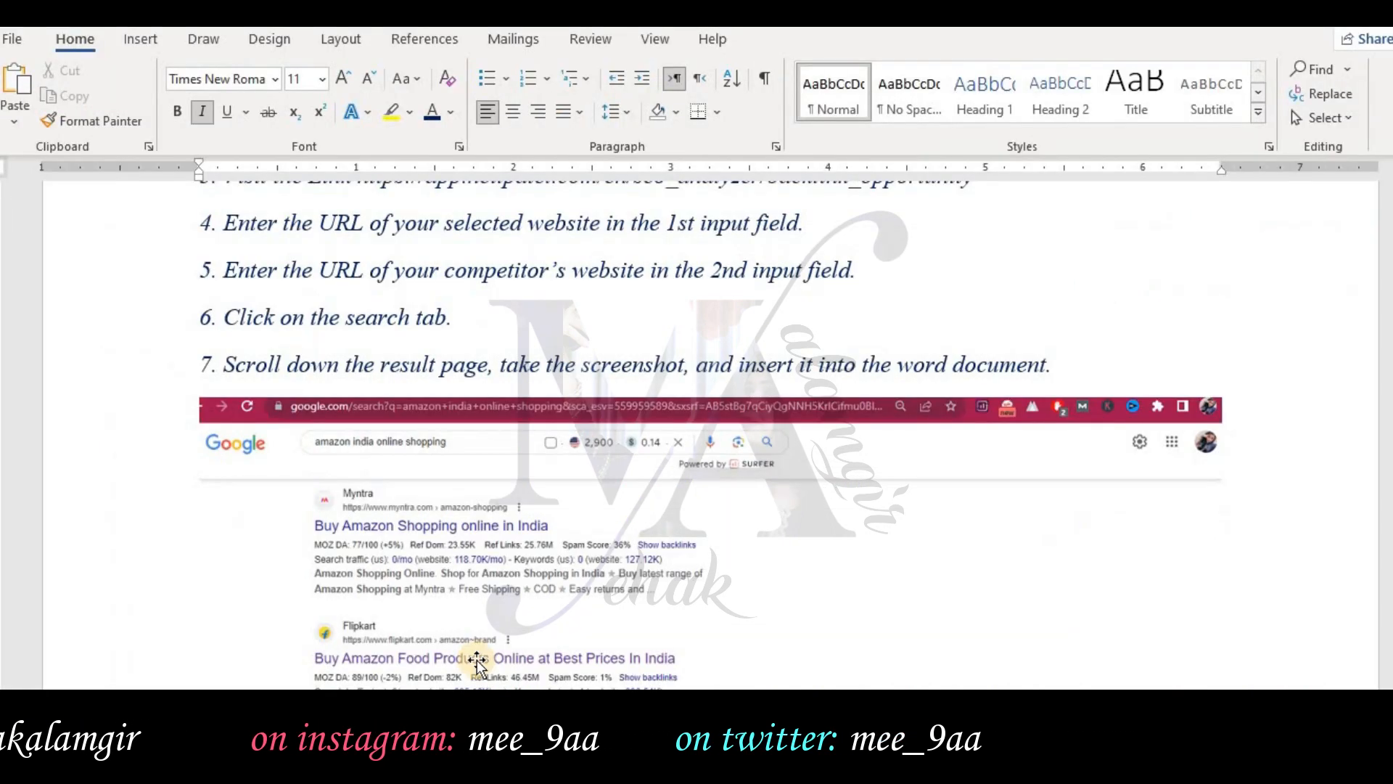
pyautogui.scroll(-8, 629, 375)
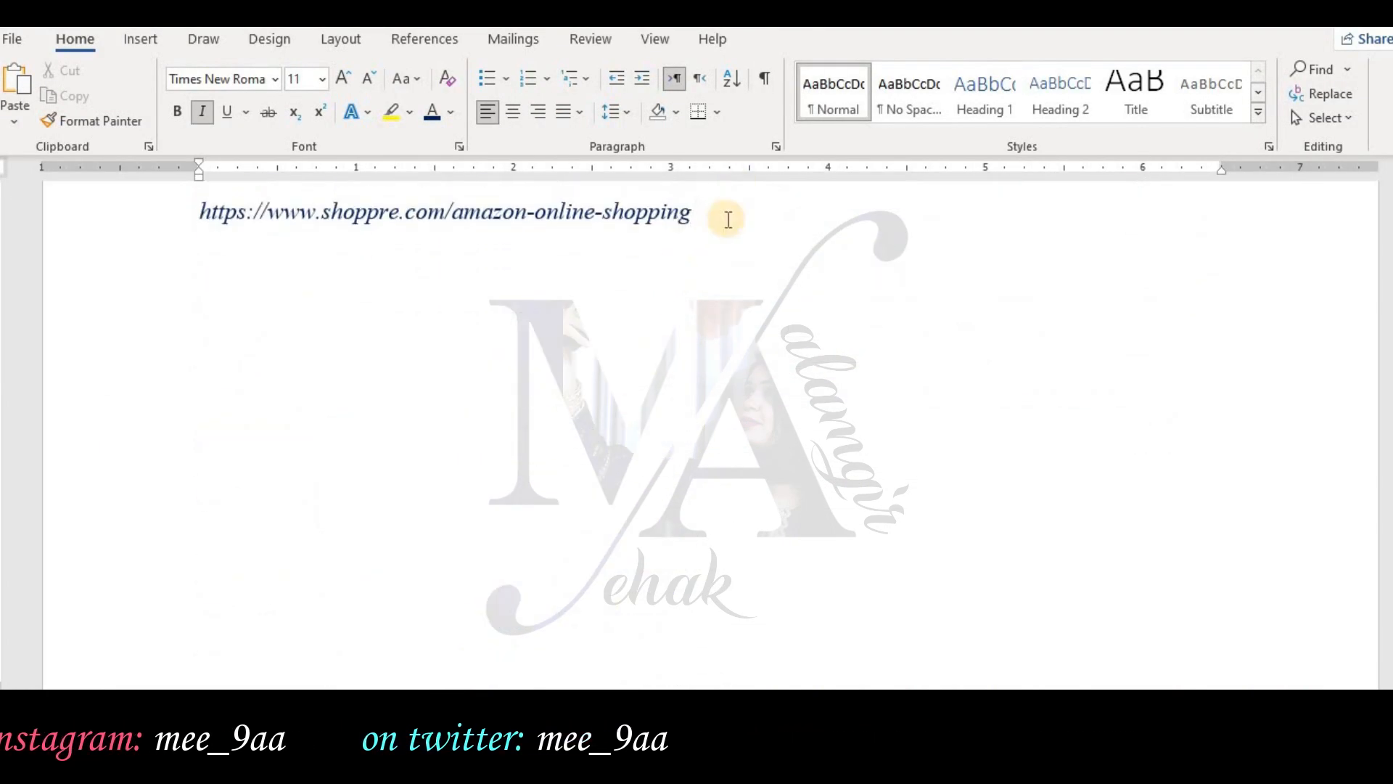
pyautogui.hotkey('ctrl', 'v')
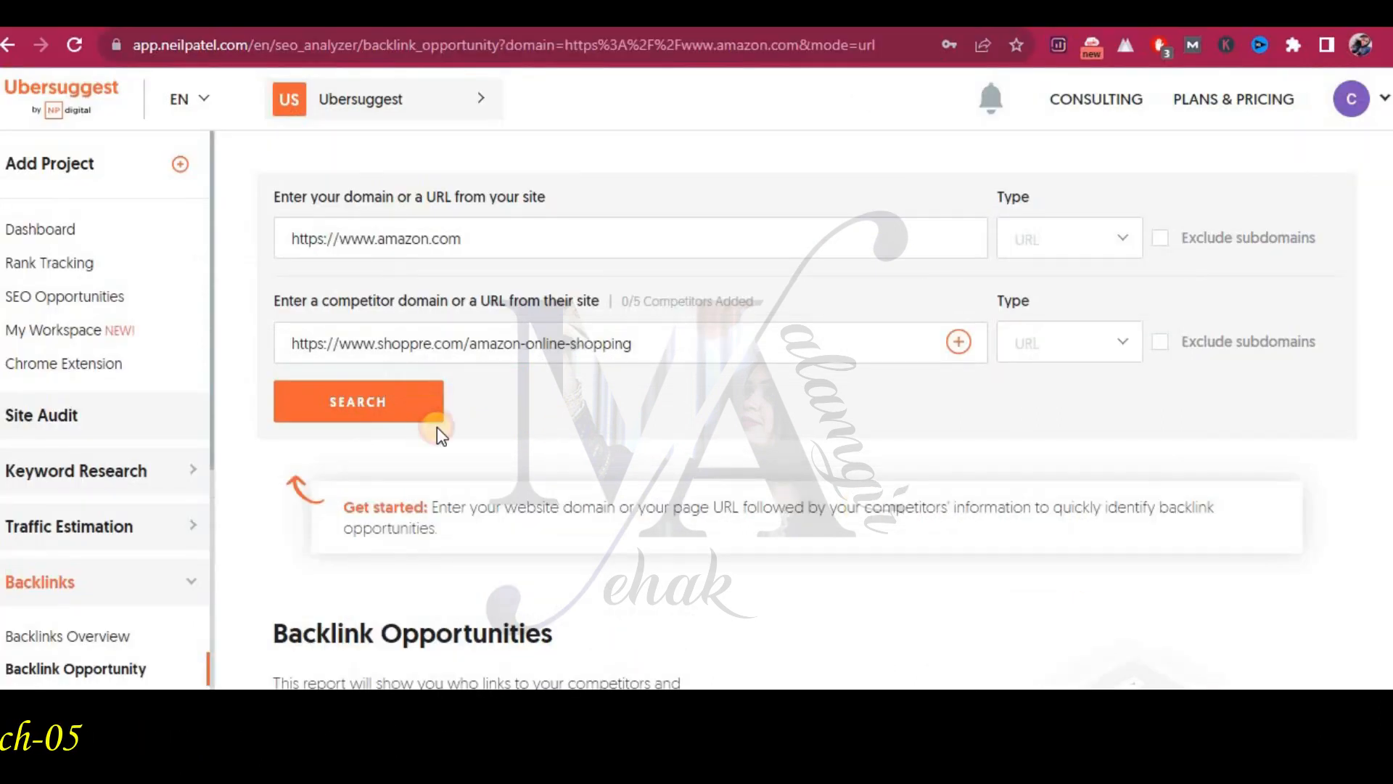
# Run the backlink opportunity search for the Amazon and Shoppre URLs and bring up the referring domain results.
pyautogui.click(435, 420)
pyautogui.scroll(-2, 1020, 616)
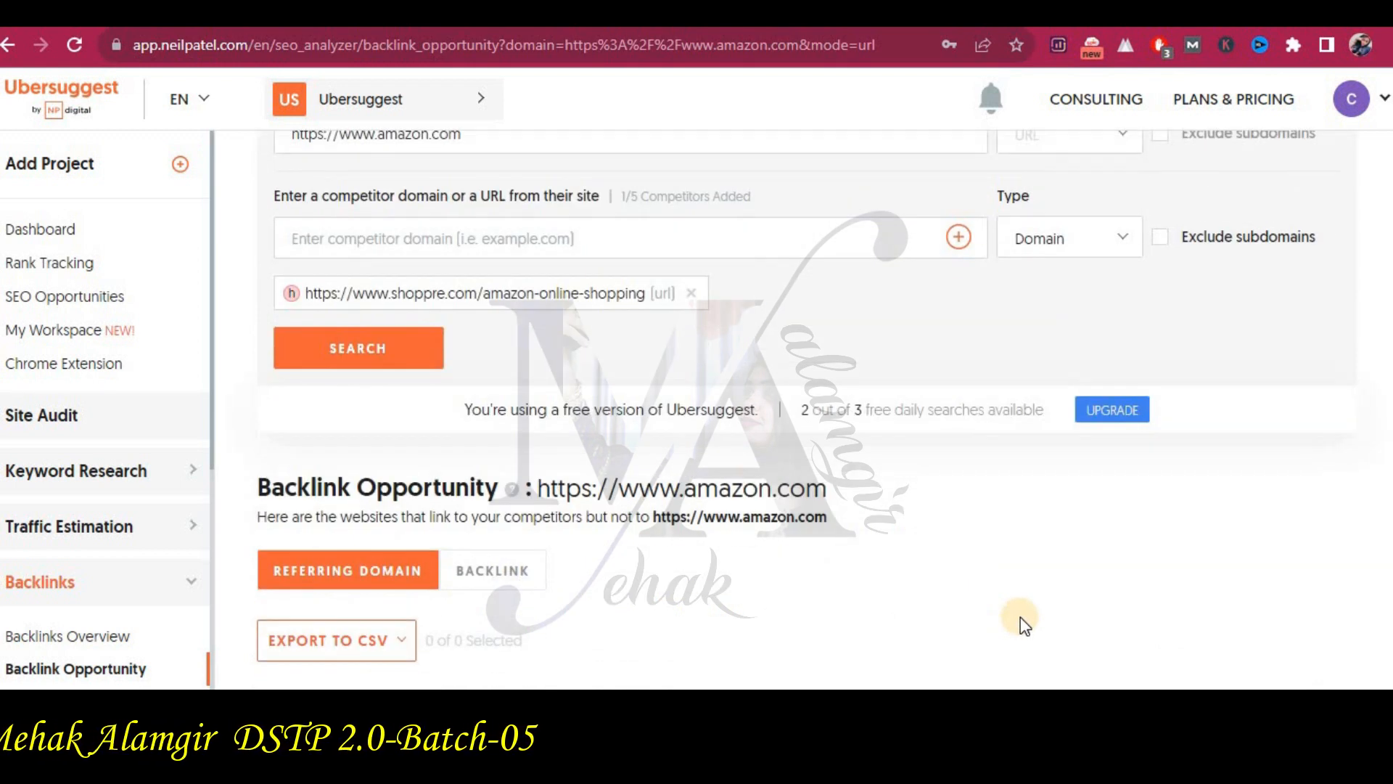
pyautogui.scroll(-4, 1020, 617)
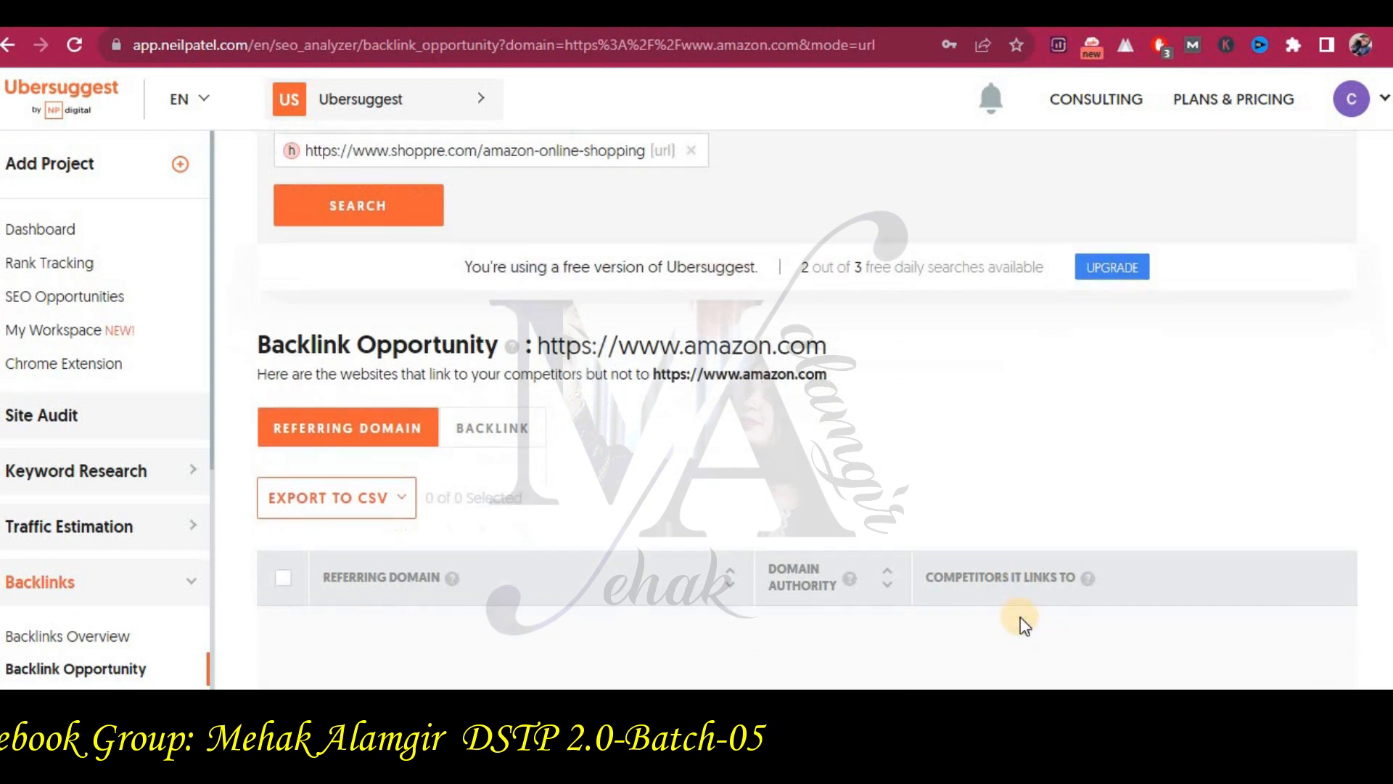
pyautogui.scroll(-2, 1020, 616)
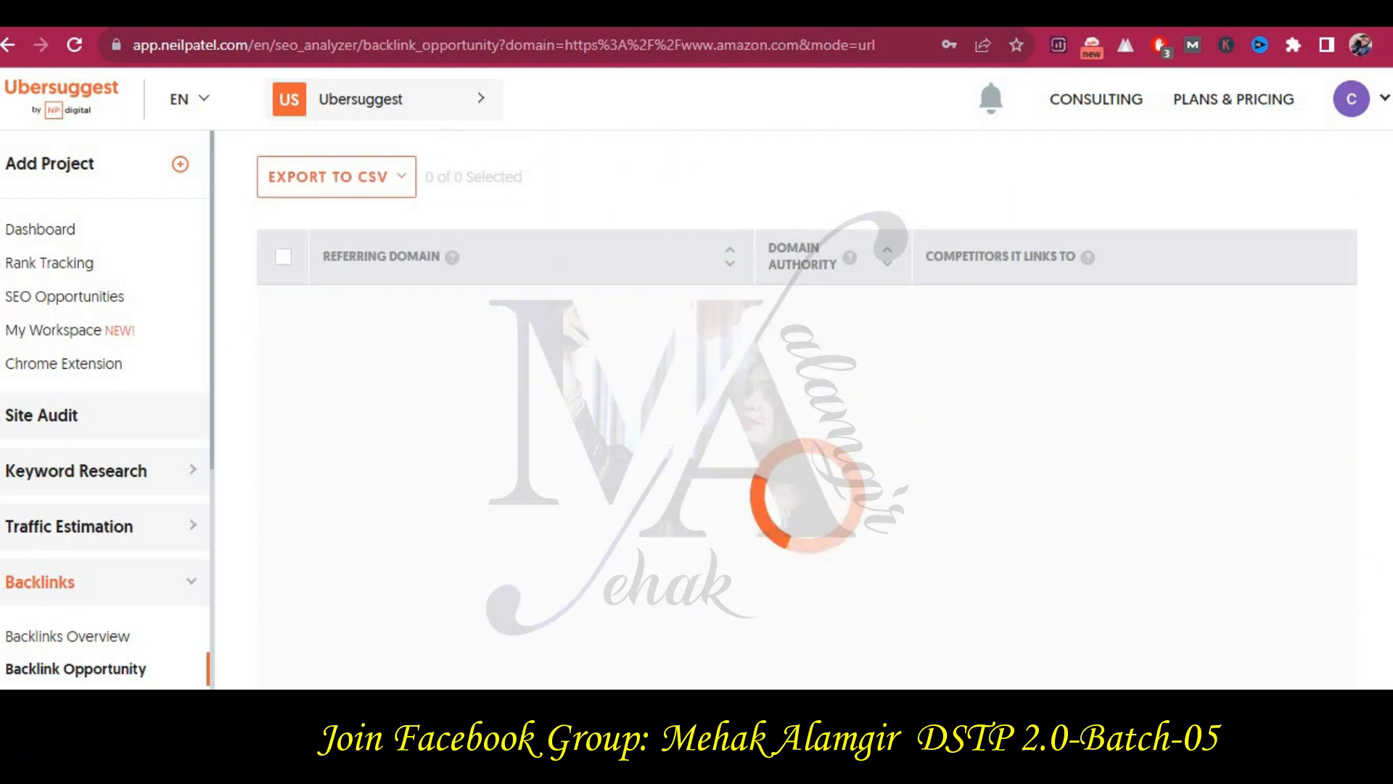
pyautogui.scroll(2, 1021, 617)
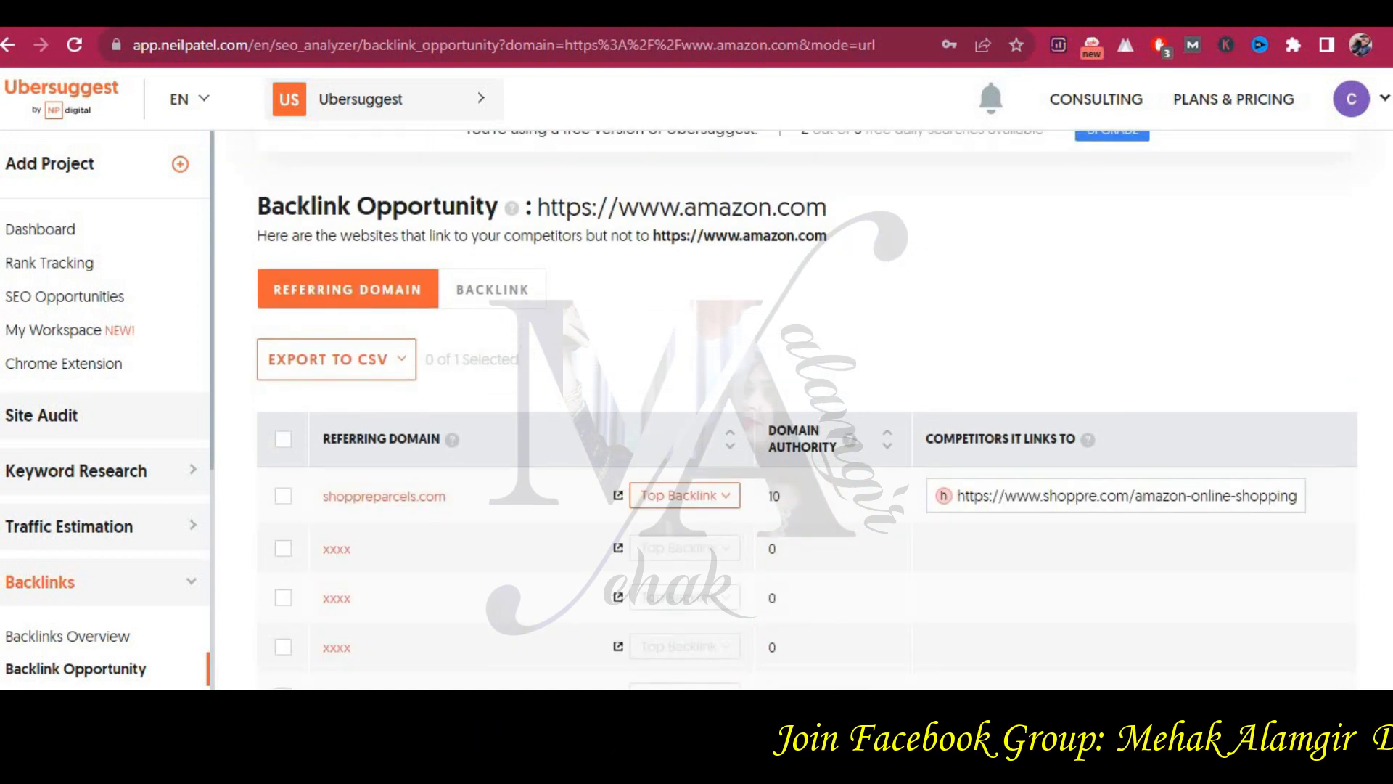
pyautogui.scroll(-2, 806, 436)
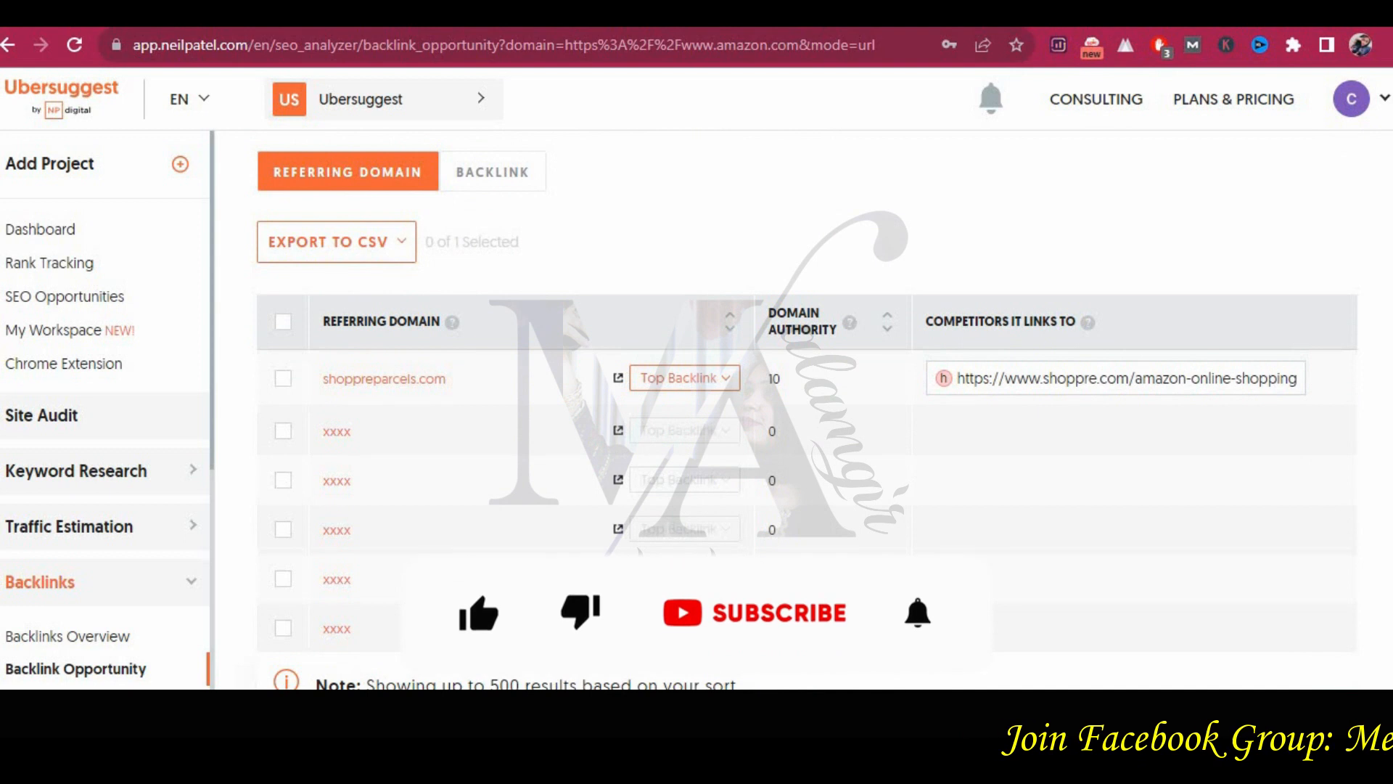
# Expand the top backlink of shoppreparcels.com in the referring domain results.
pyautogui.click(726, 379)
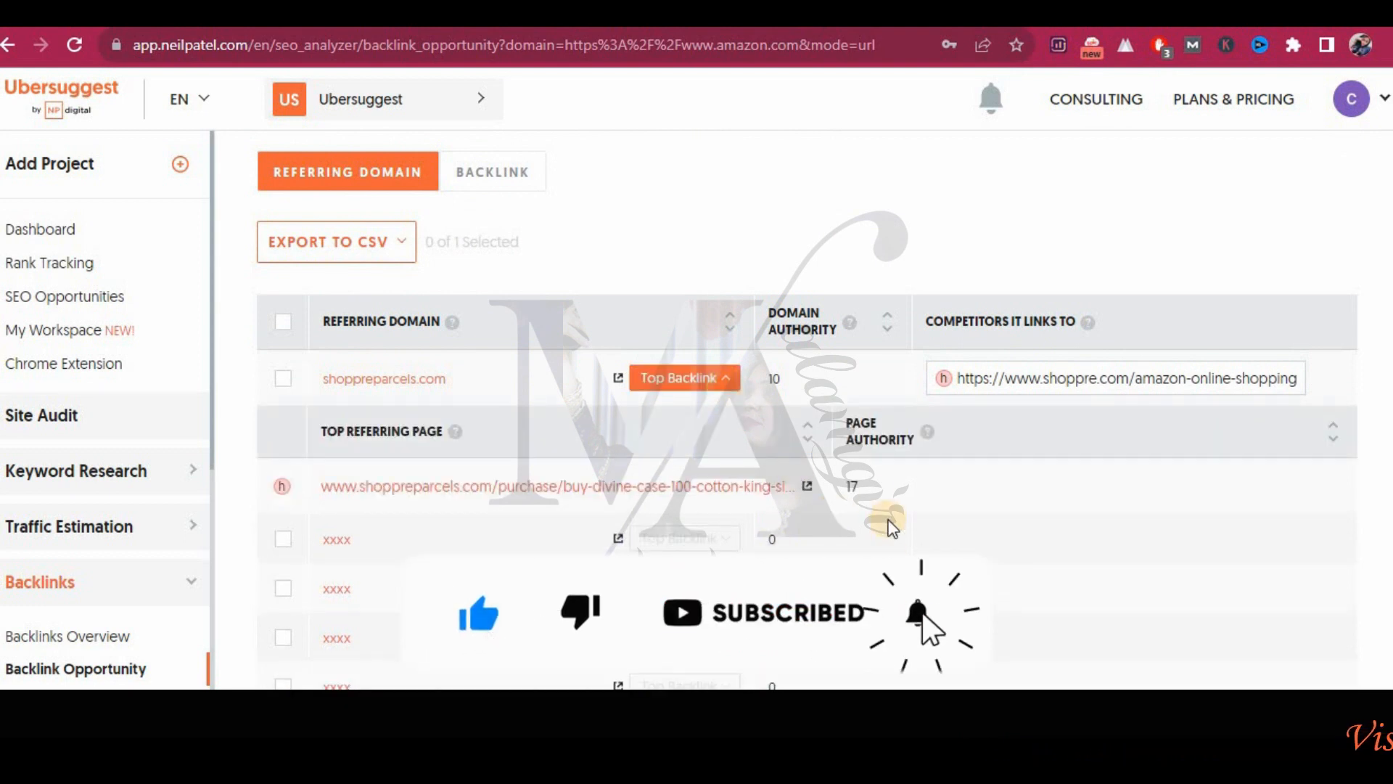
pyautogui.scroll(-2, 806, 436)
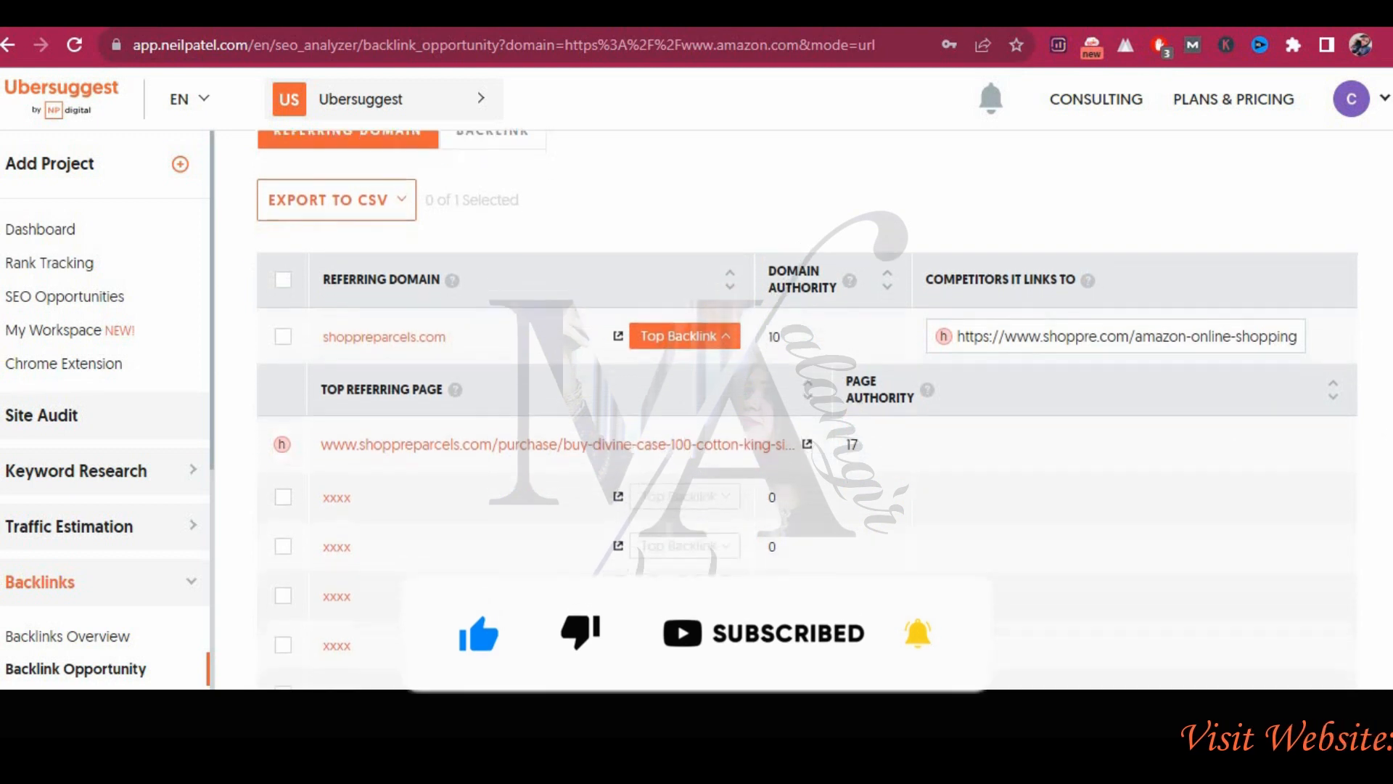
pyautogui.scroll(1, 805, 435)
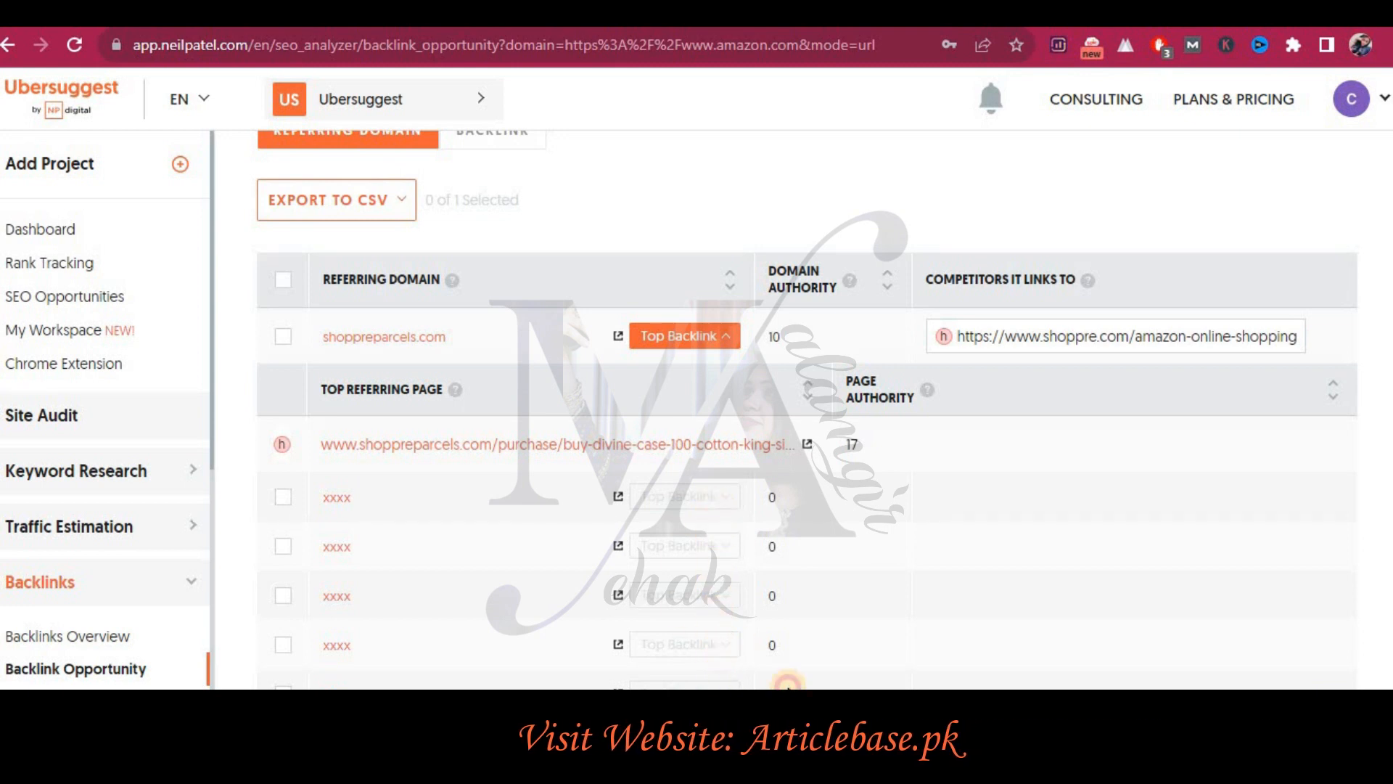
# Open the daraz.pk website from a new browser tab and copy its URL.
pyautogui.scroll(7, 806, 445)
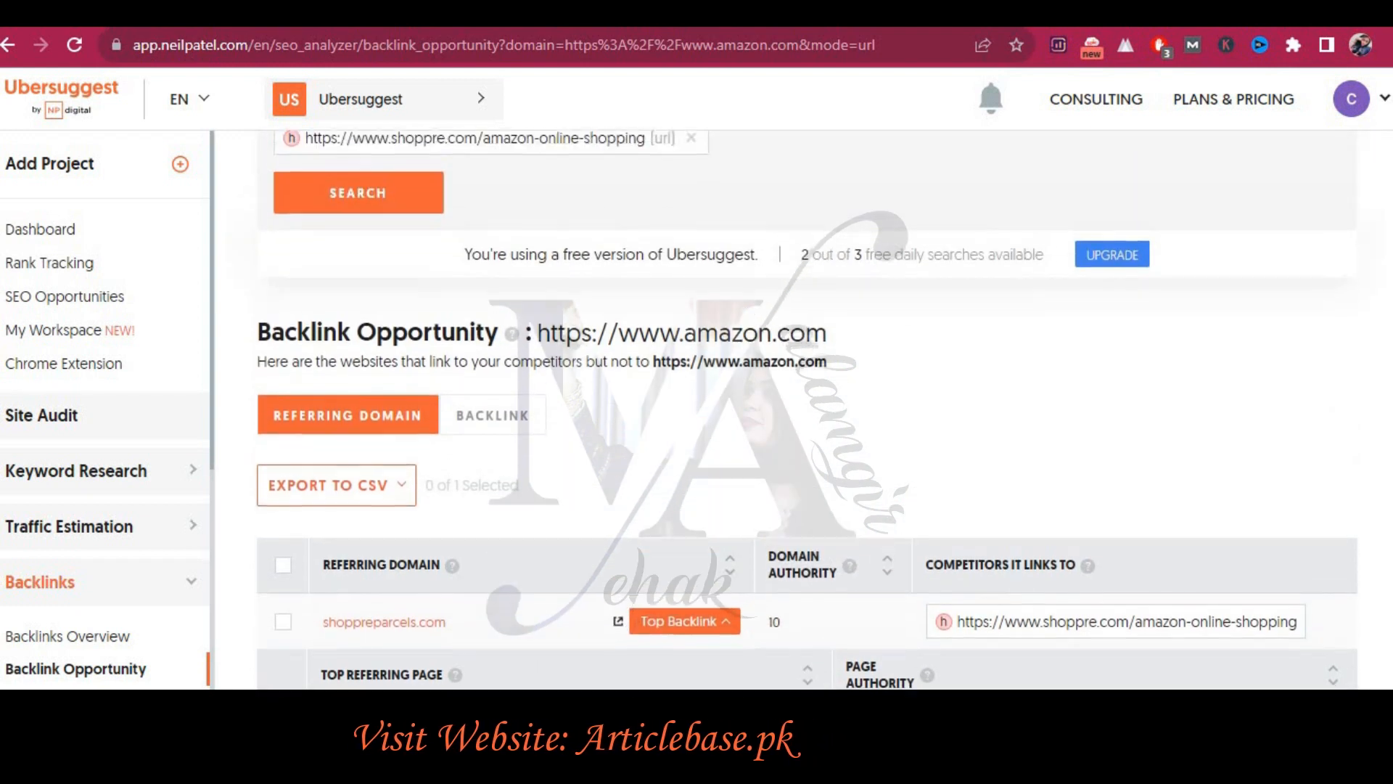
pyautogui.scroll(2, 806, 445)
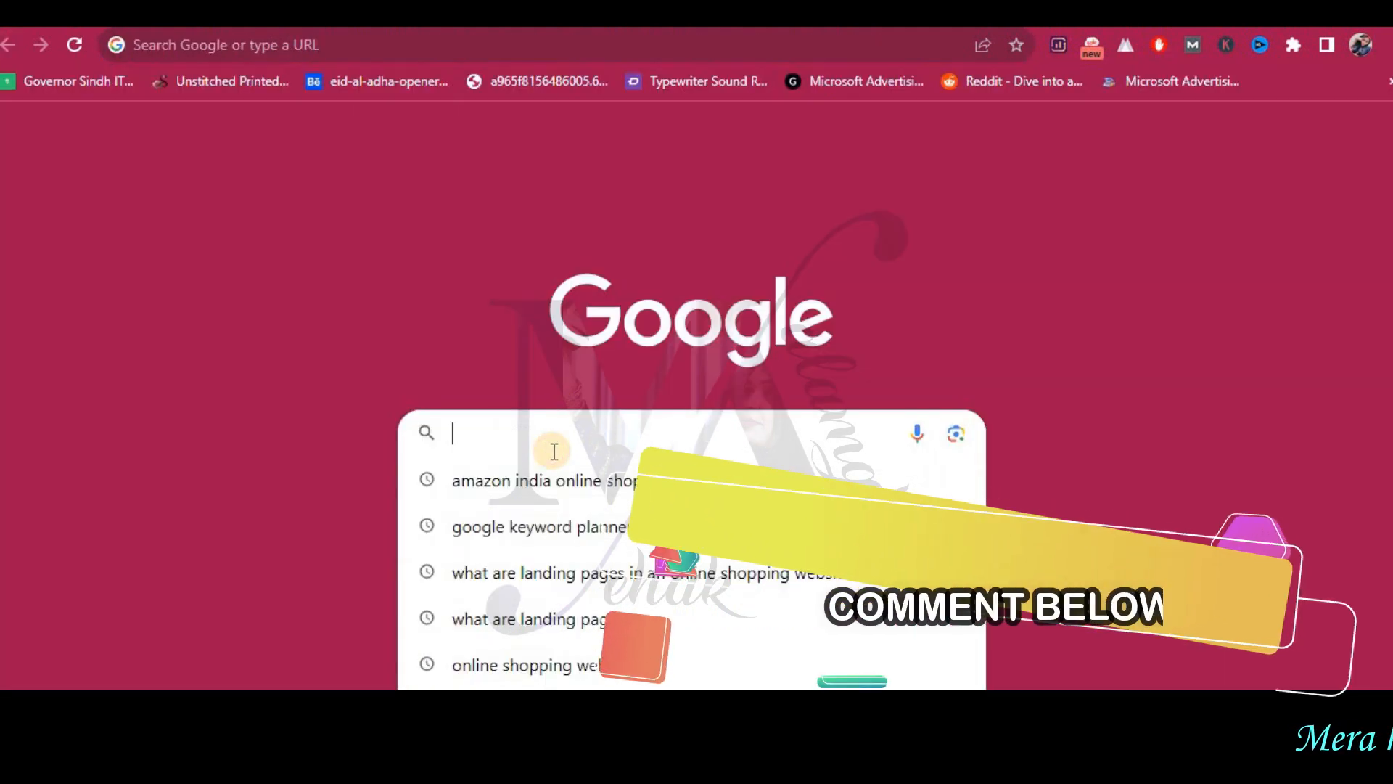
pyautogui.write('daraz')
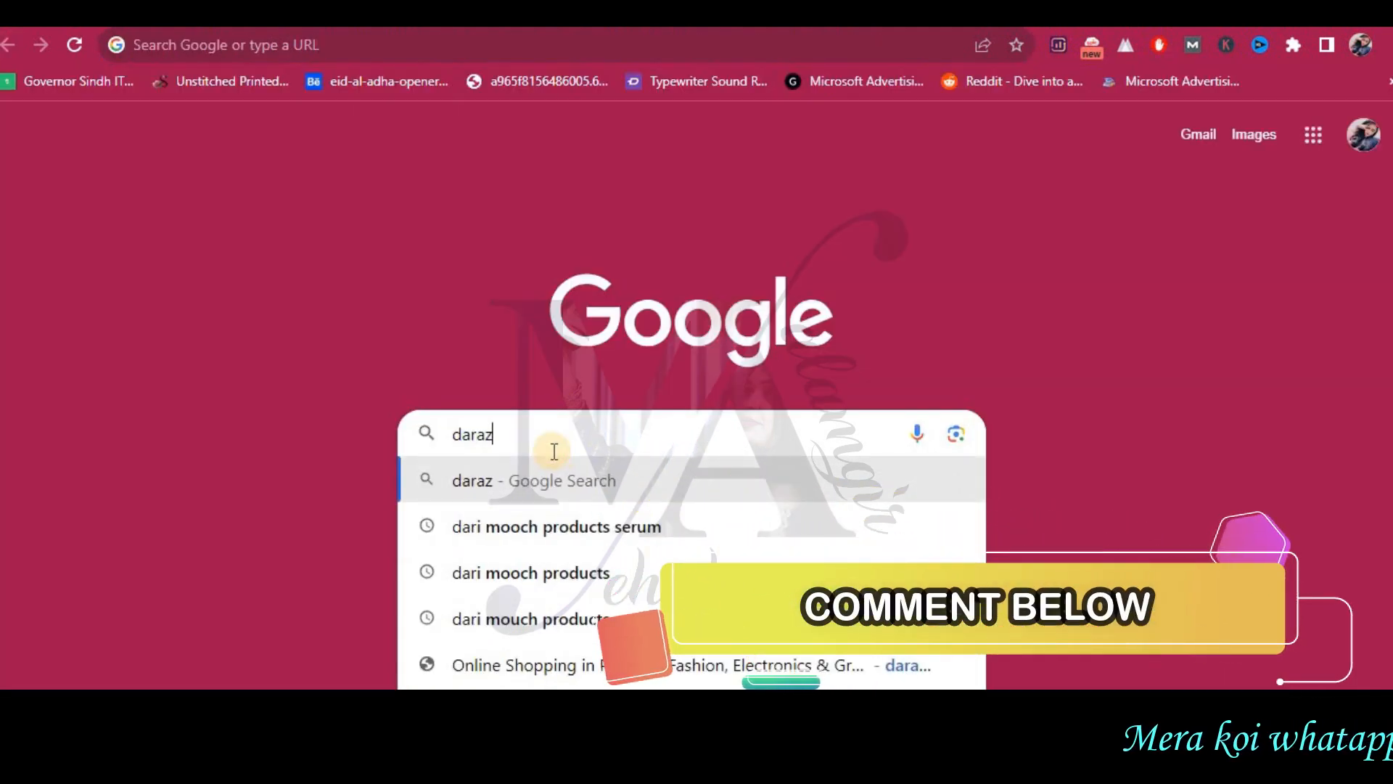
pyautogui.write('.pk')
pyautogui.press('Return')
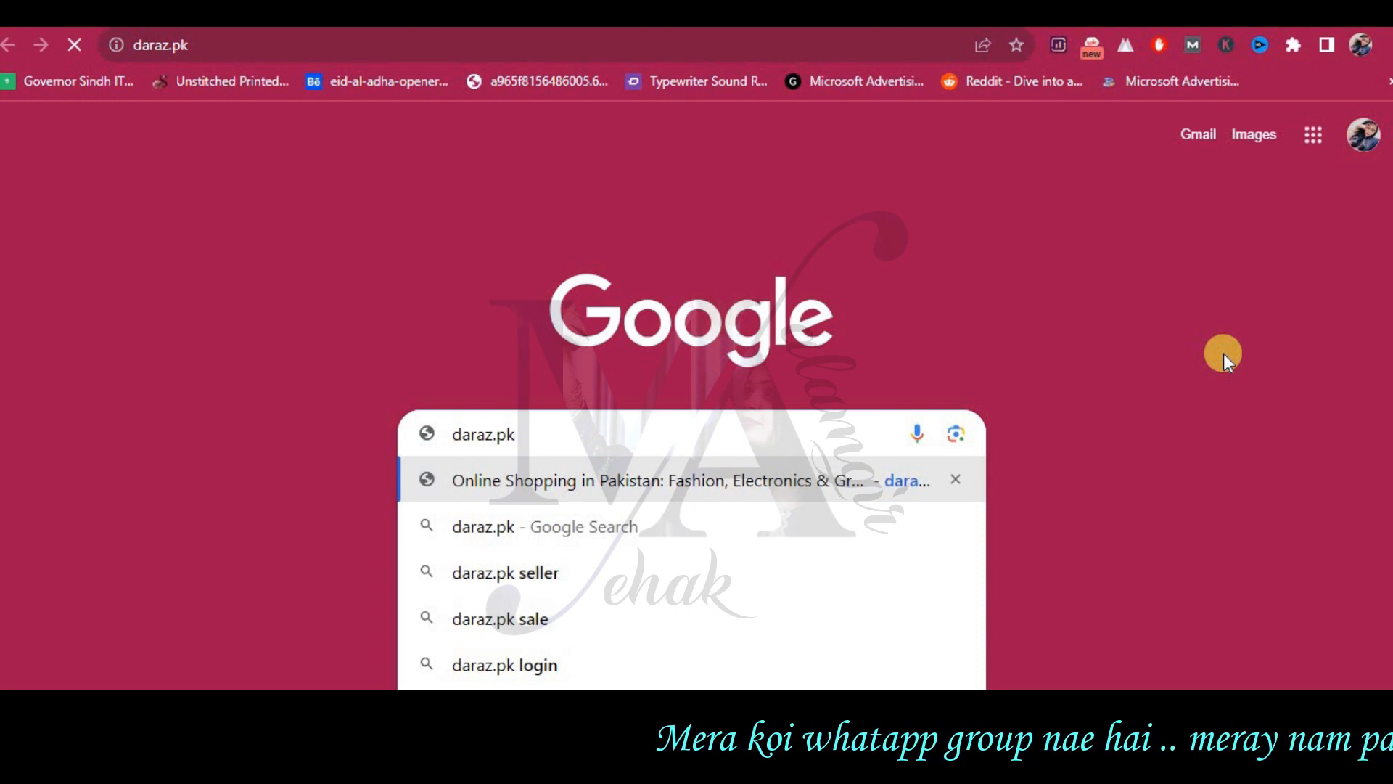
pyautogui.click(581, 40)
pyautogui.rightClick(580, 40)
pyautogui.click(643, 179)
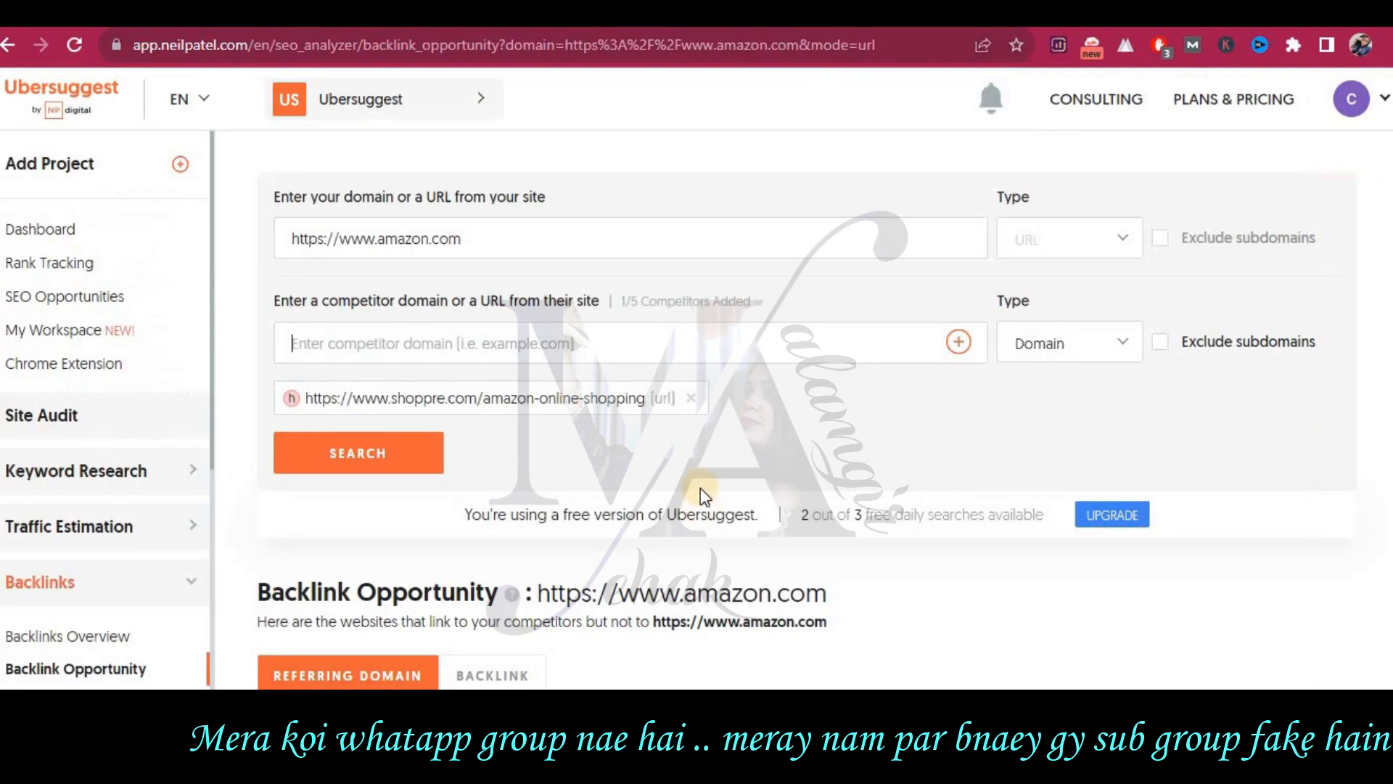
pyautogui.hotkey('ctrl', 'v')
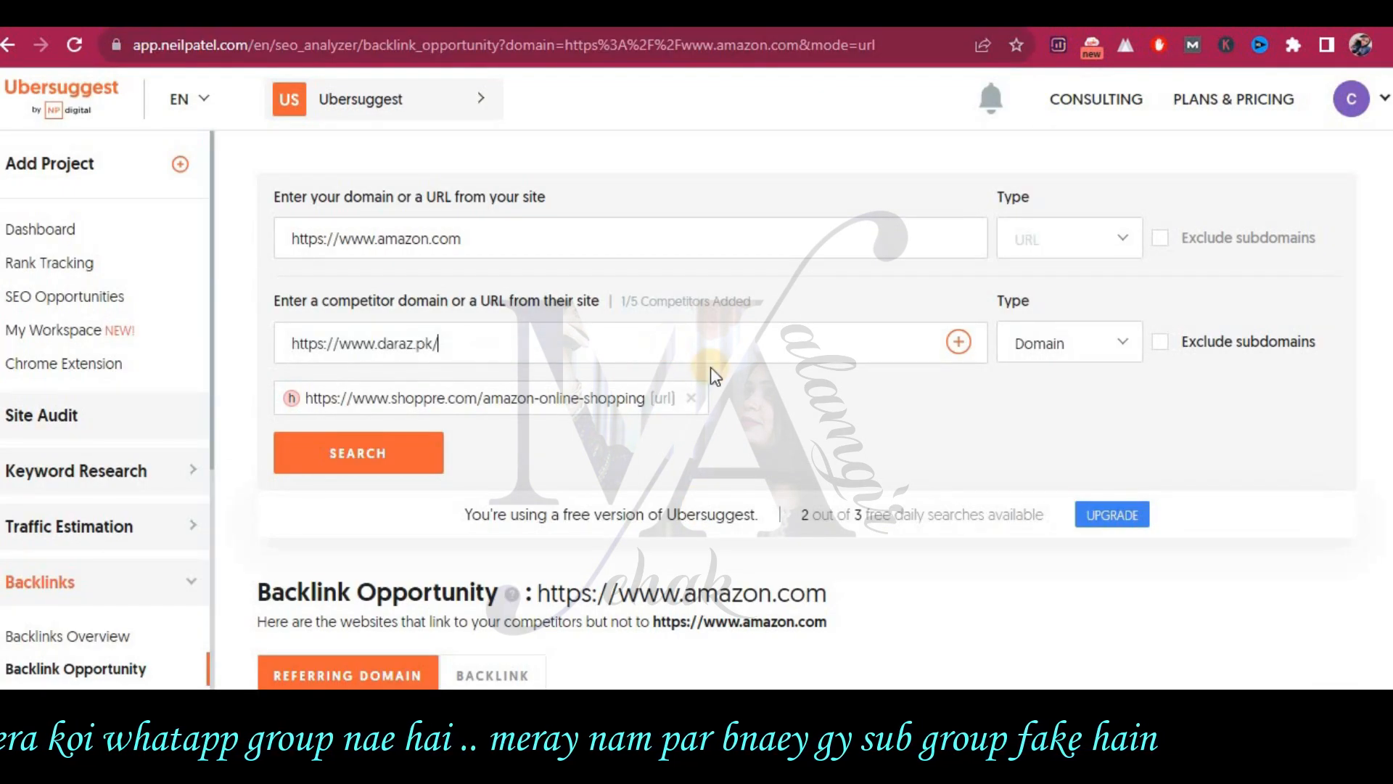
pyautogui.click(1133, 359)
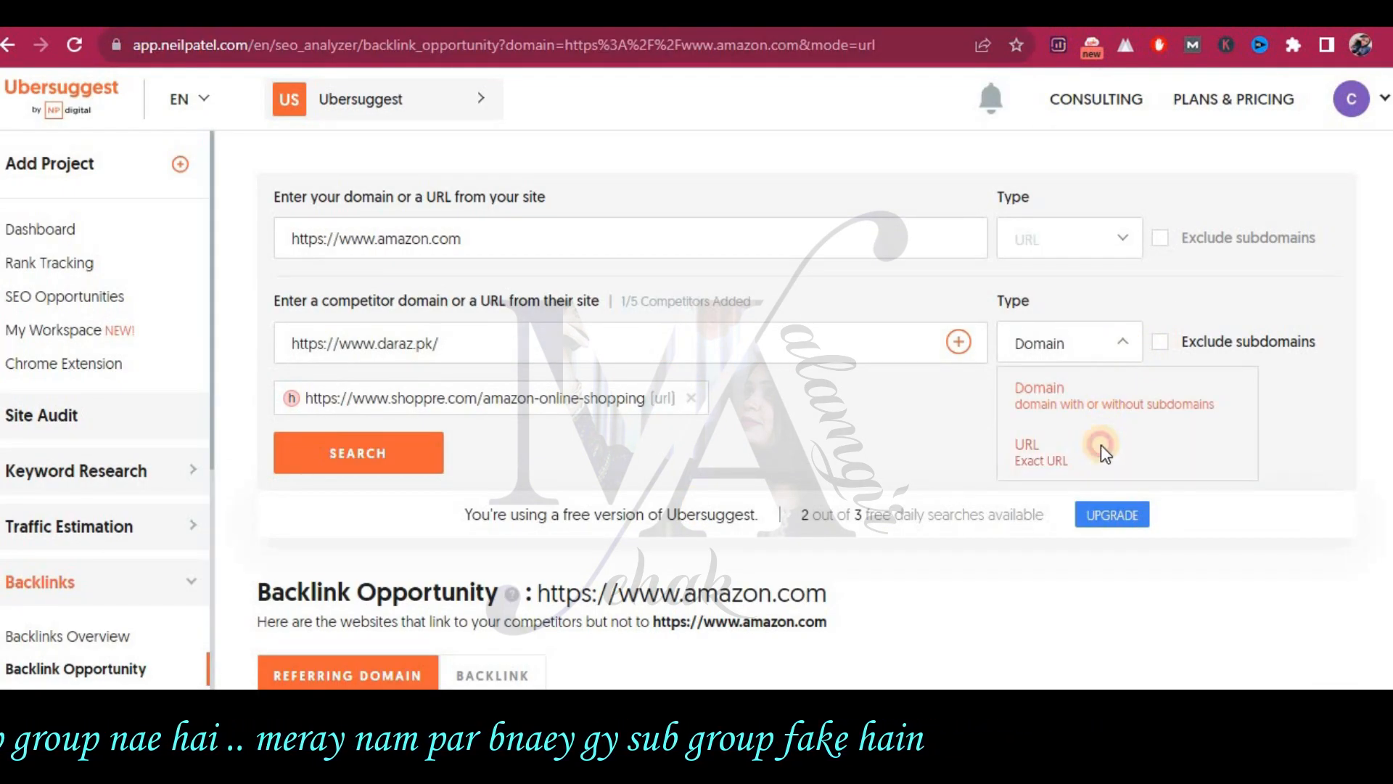
pyautogui.click(414, 470)
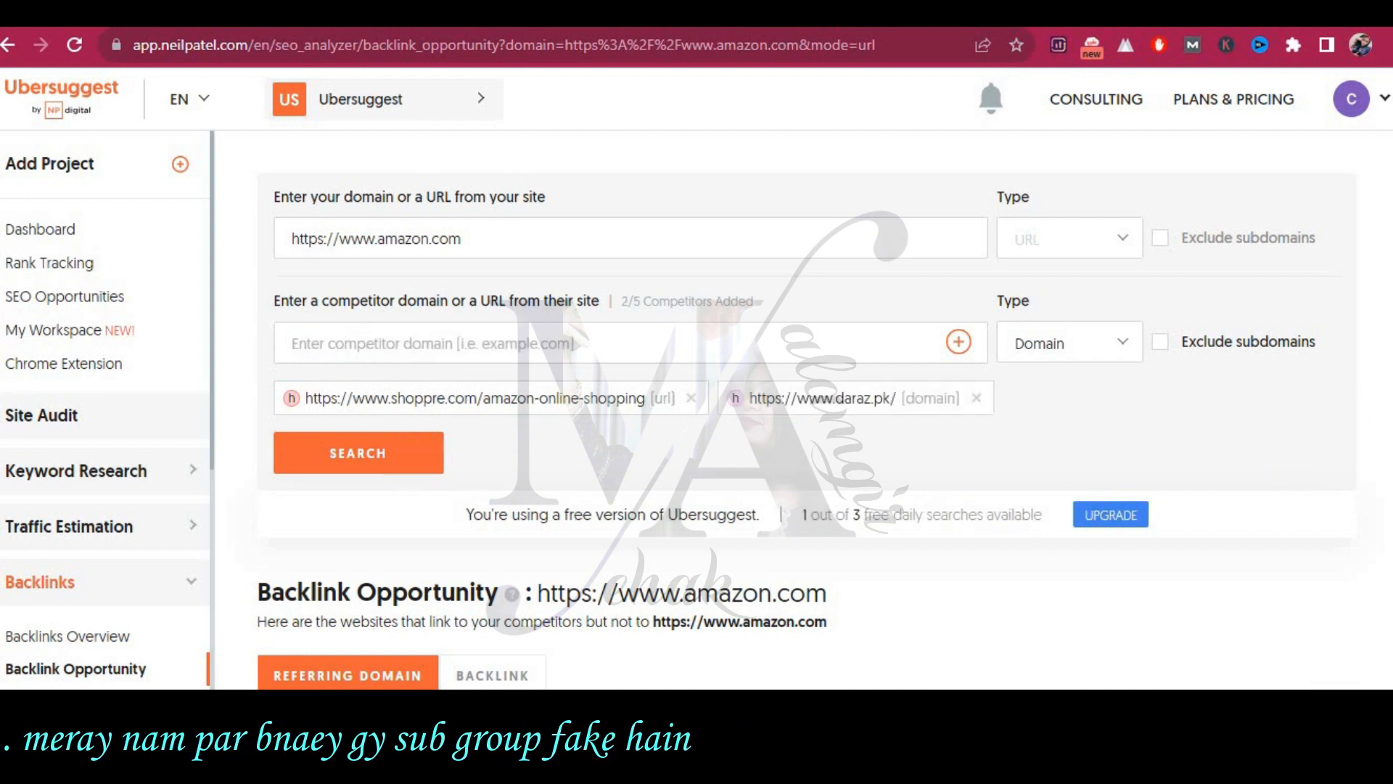
# Remove the Shoppre competitor entry and bring up the referring domain results for daraz.pk.
pyautogui.click(689, 399)
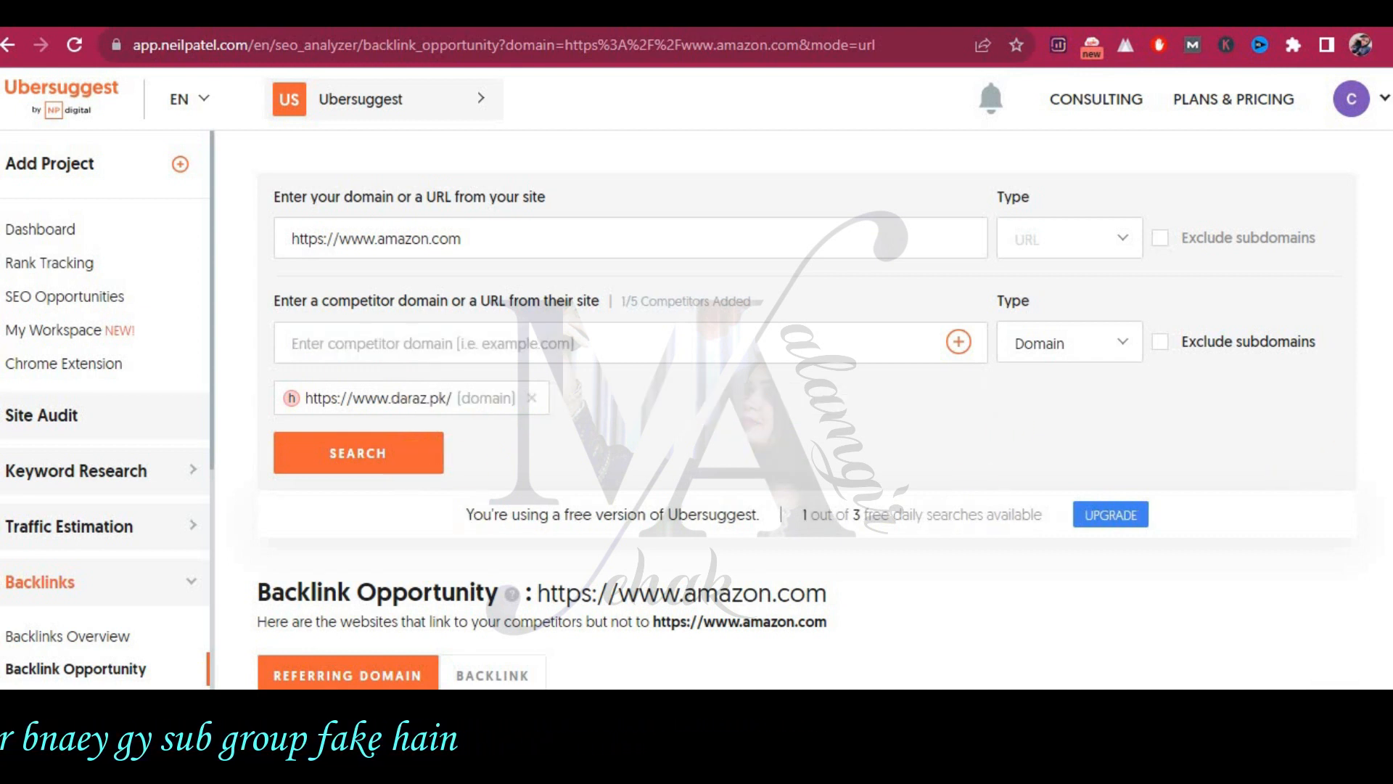
pyautogui.scroll(-8, 1387, 425)
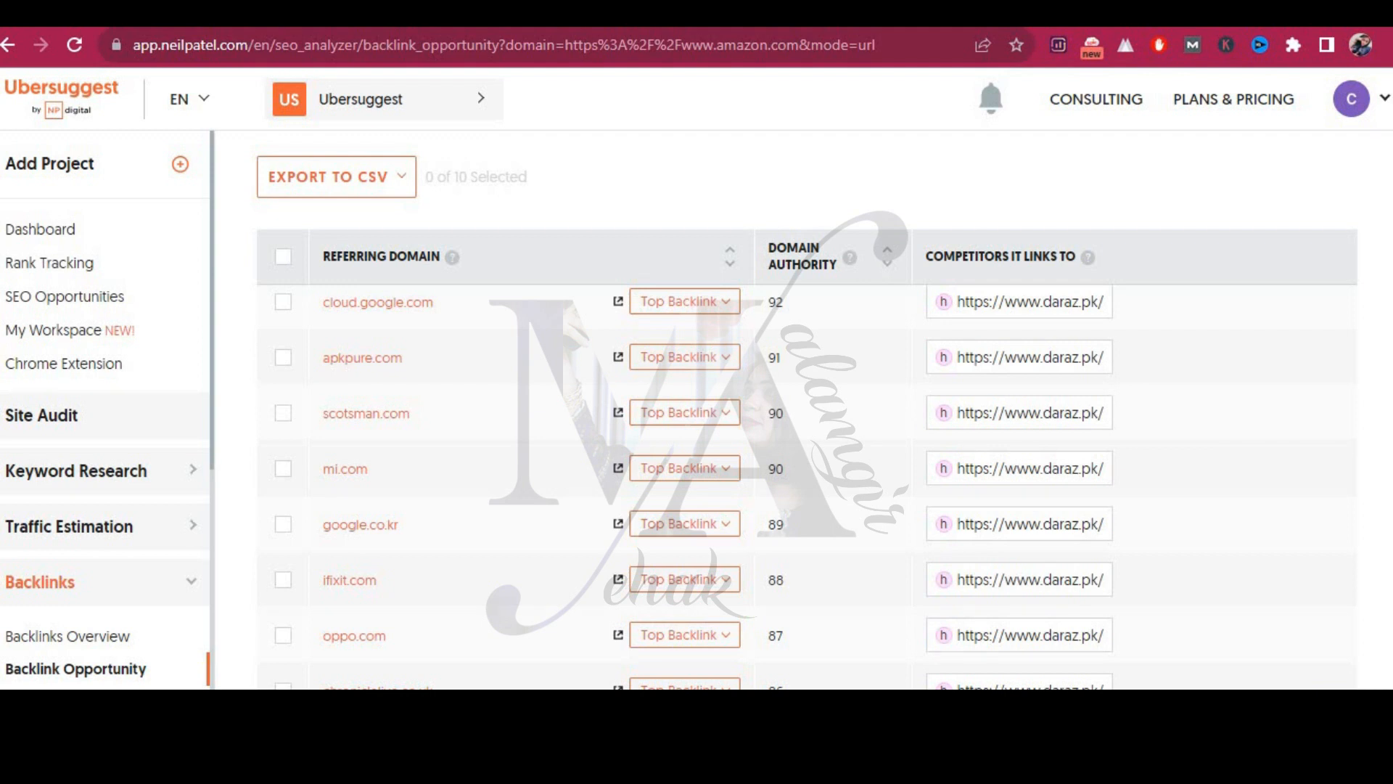
pyautogui.scroll(1, 807, 410)
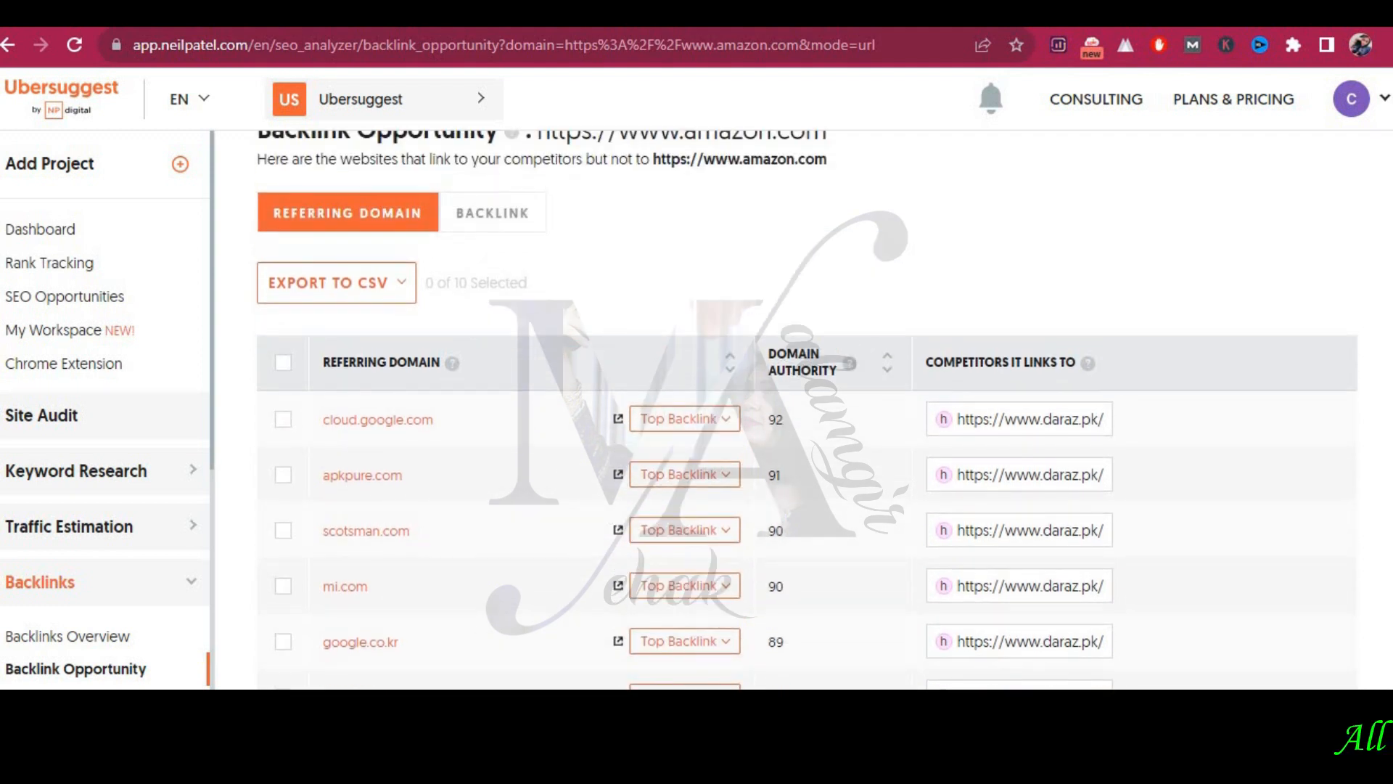
pyautogui.scroll(-2, 807, 435)
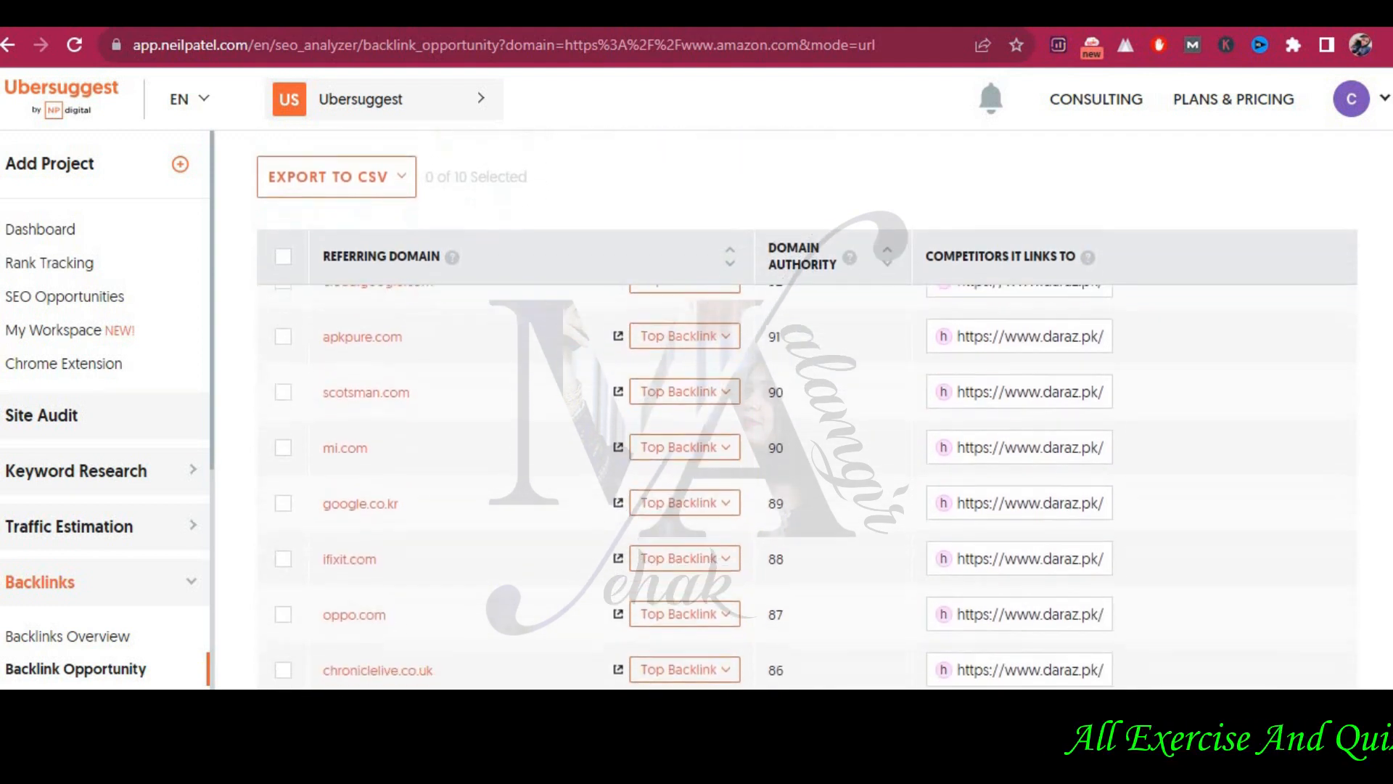
pyautogui.scroll(1, 807, 435)
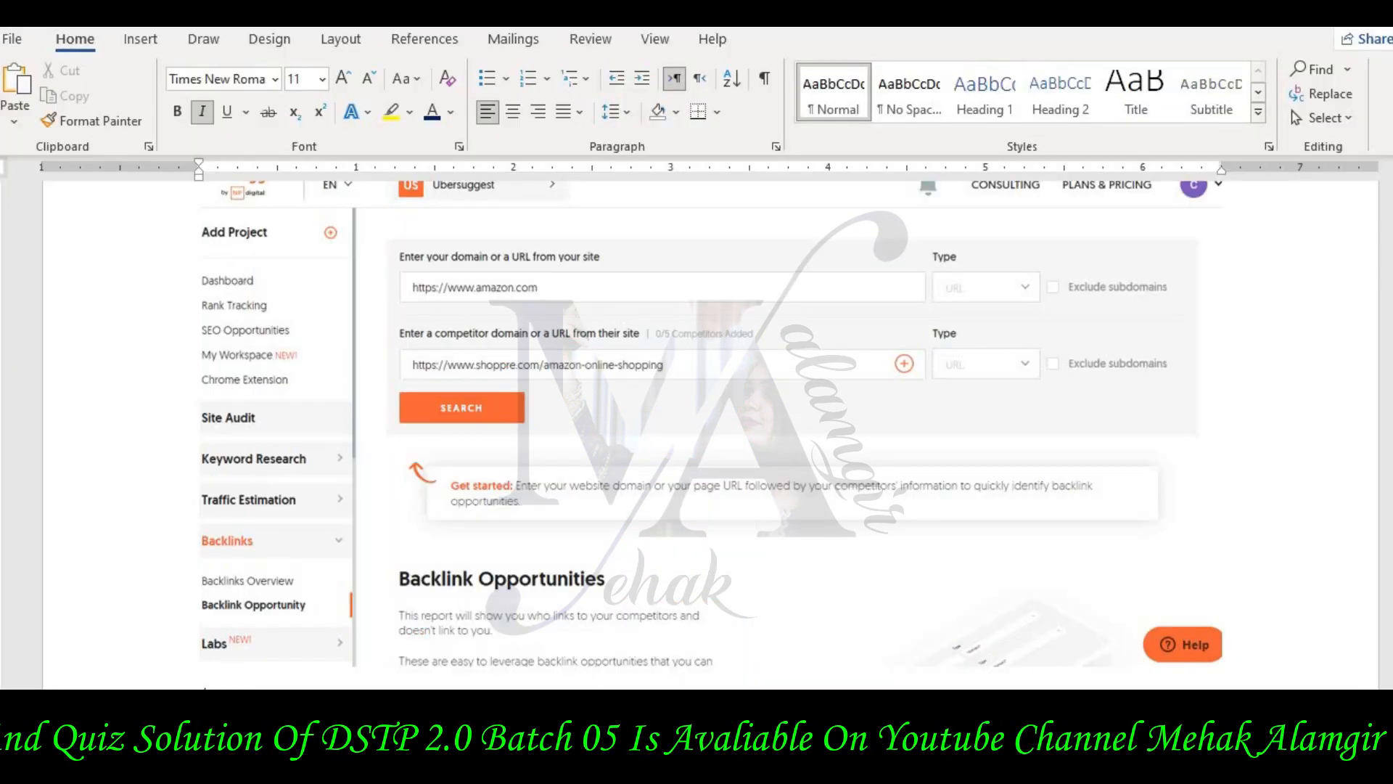
pyautogui.scroll(5, 780, 680)
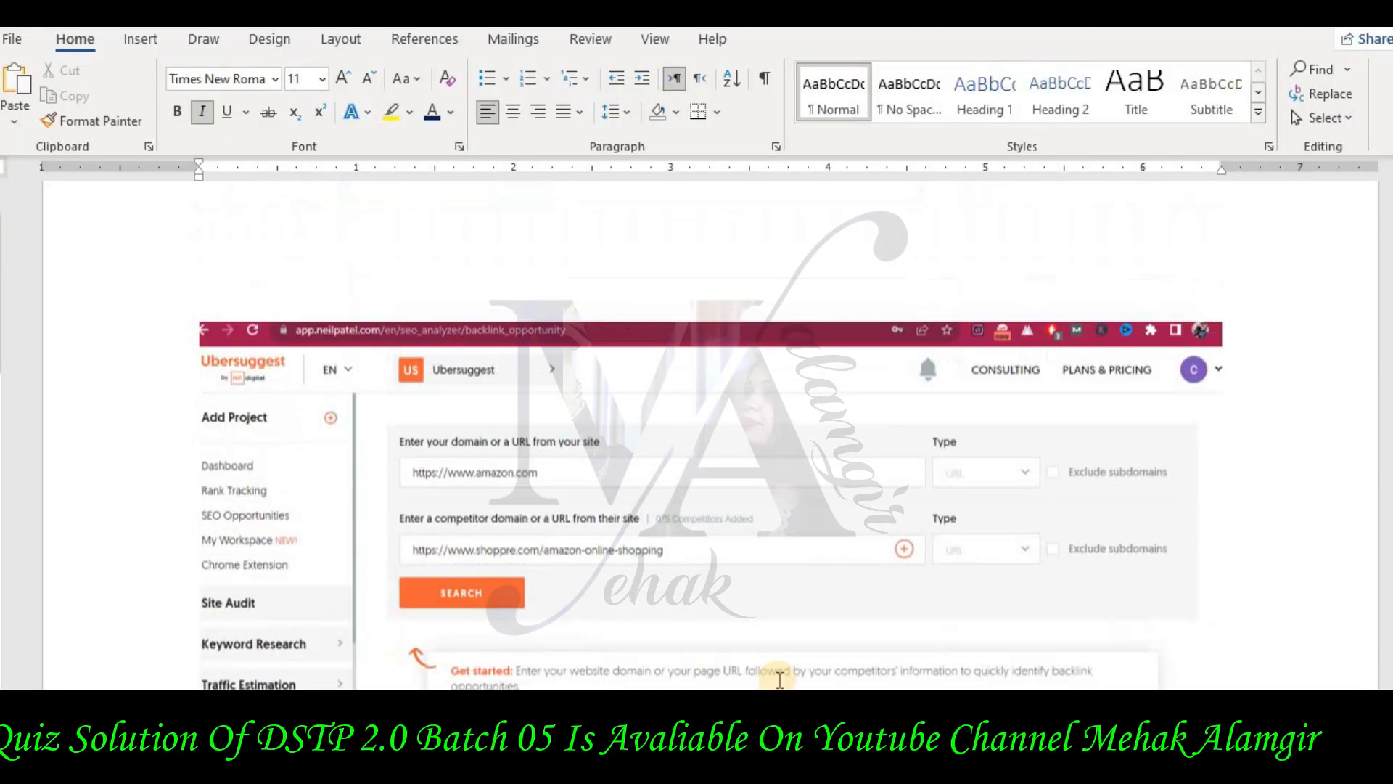
pyautogui.scroll(-6, 779, 680)
pyautogui.scroll(1, 600, 613)
pyautogui.click(93, 504)
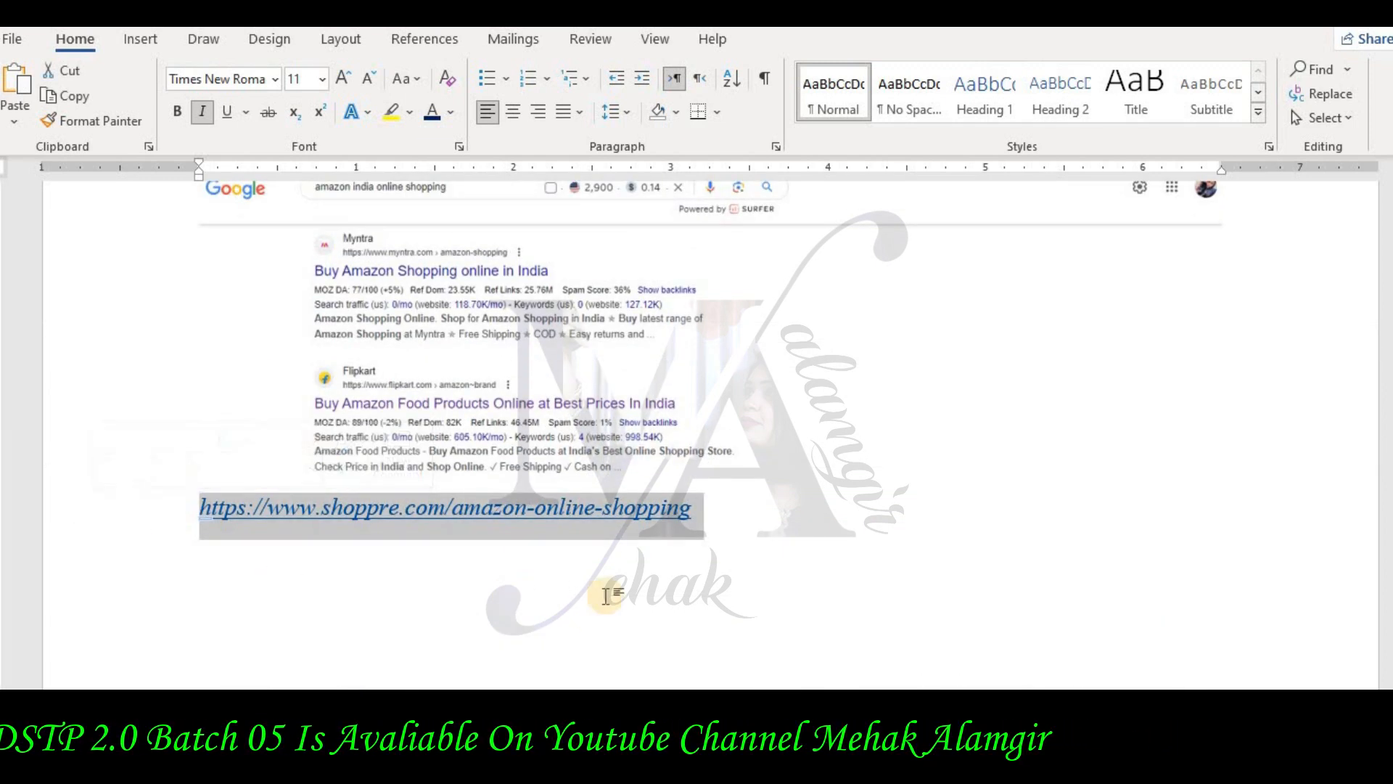
pyautogui.scroll(-5, 608, 597)
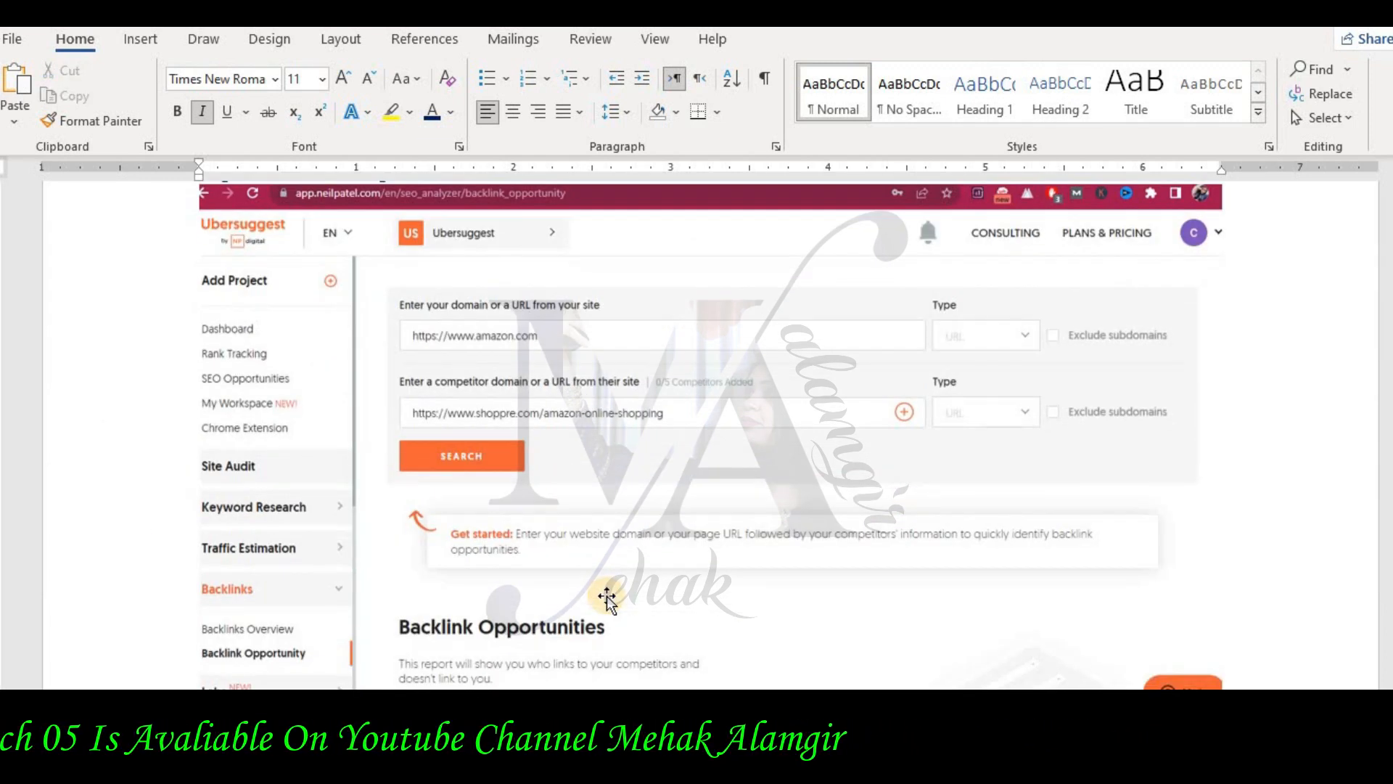
pyautogui.scroll(5, 609, 508)
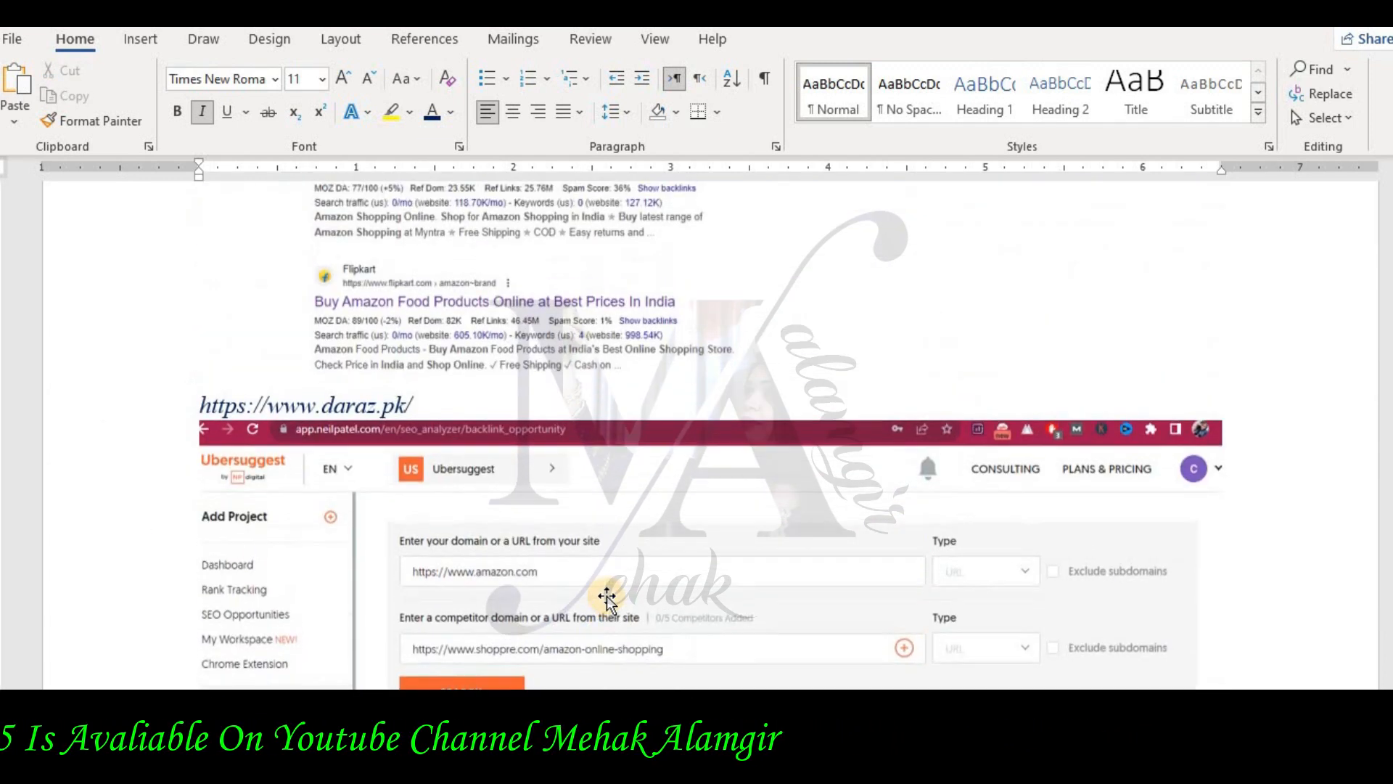
# Add an empty line below the Backlink Opportunity form screenshot at the end of the Word document.
pyautogui.scroll(-5, 510, 486)
pyautogui.scroll(7, 871, 508)
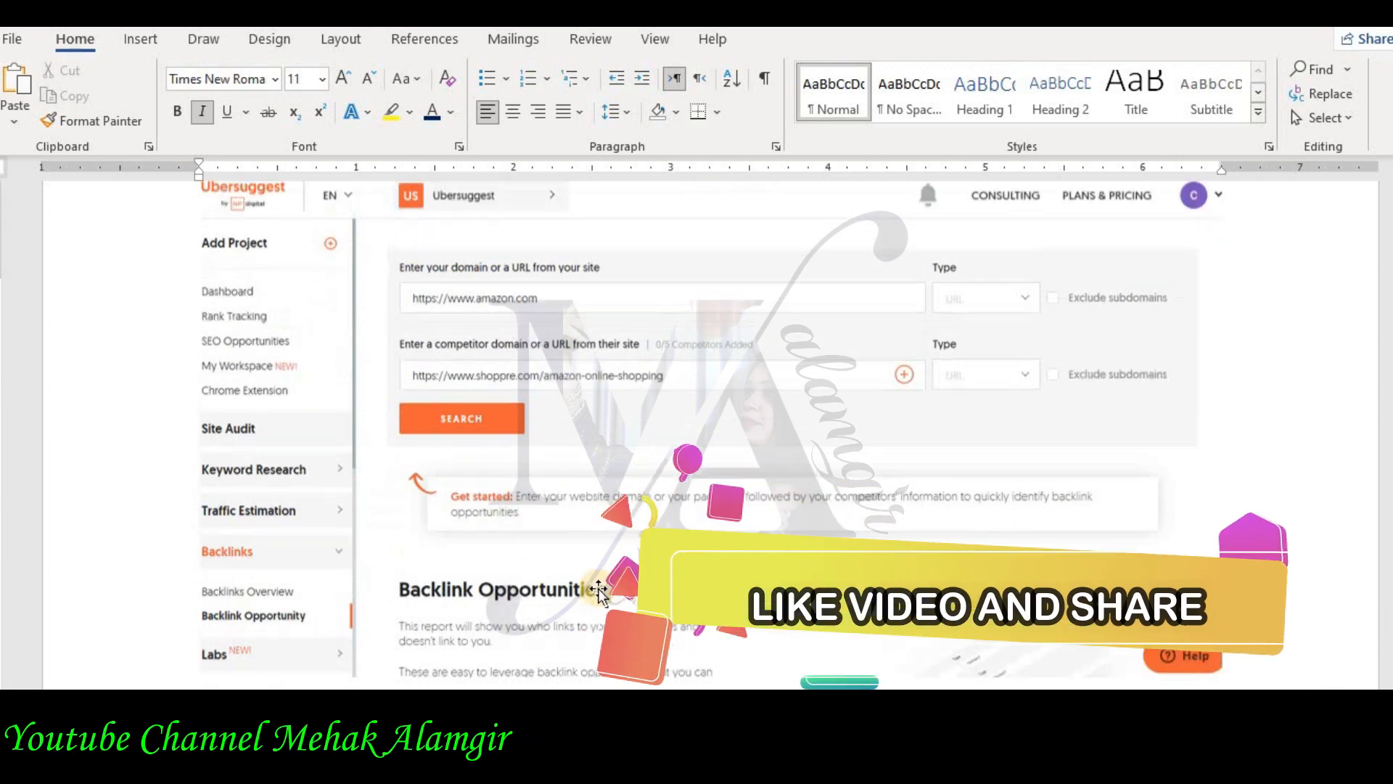
pyautogui.scroll(-8, 1341, 499)
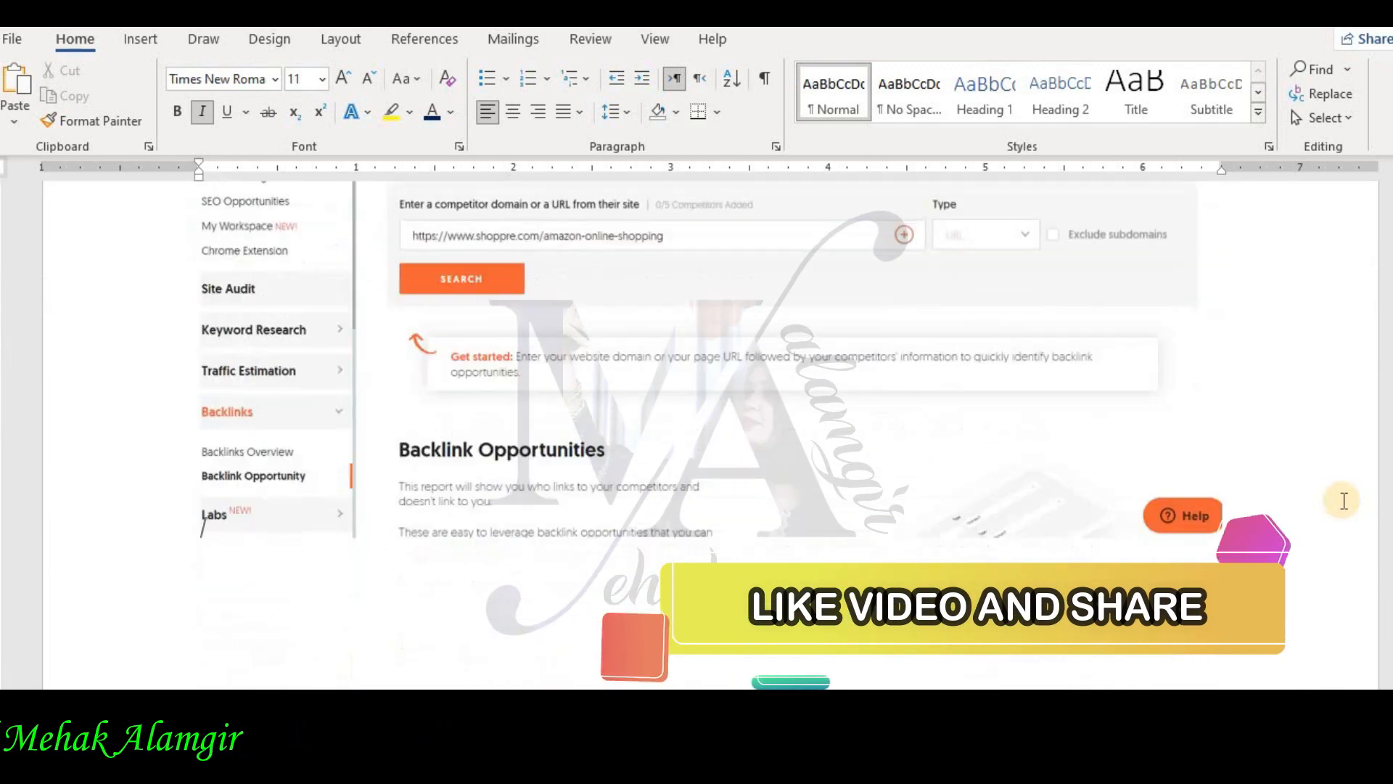
pyautogui.scroll(3, 1306, 470)
pyautogui.press('Return')
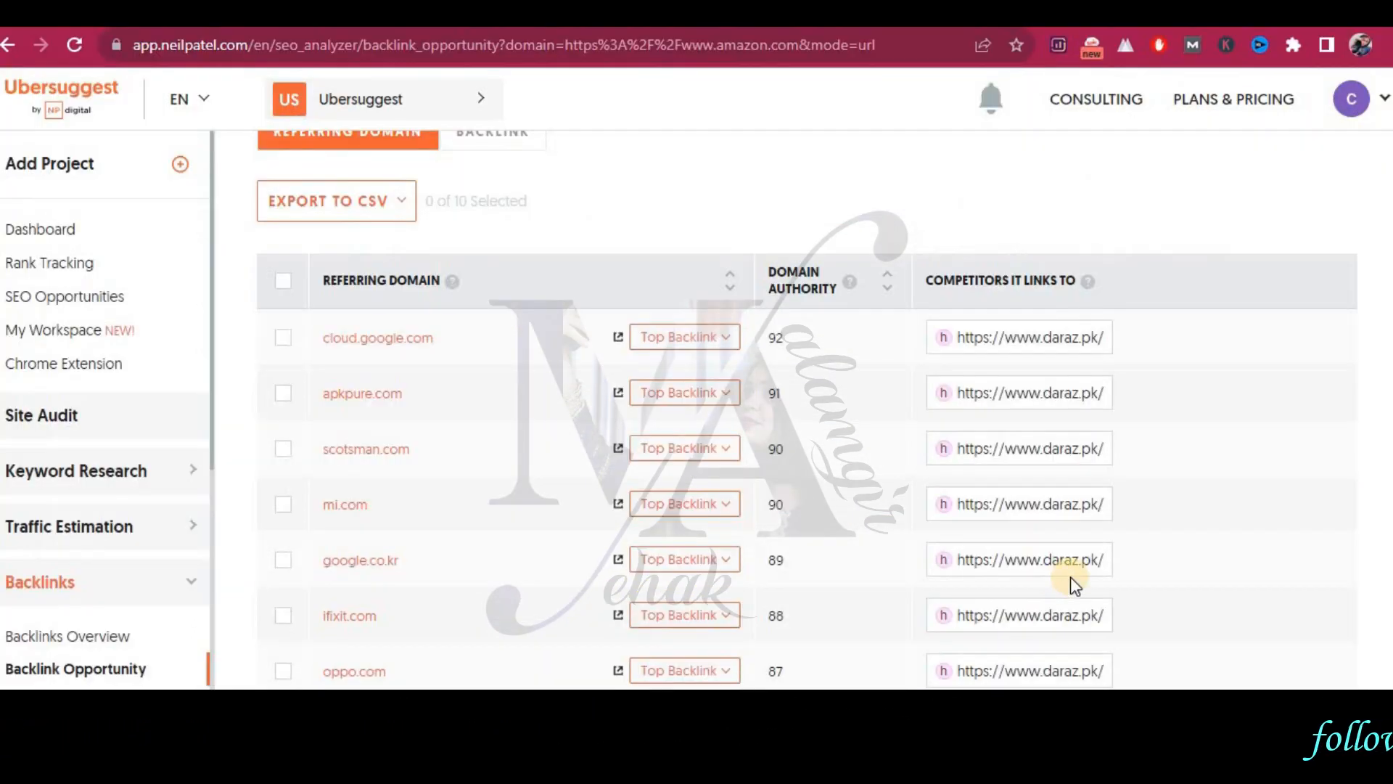
# Capture a screenshot of the Backlink Opportunity form with daraz.pk as competitor and replace the old form screenshot in Word with it.
pyautogui.scroll(10, 1070, 577)
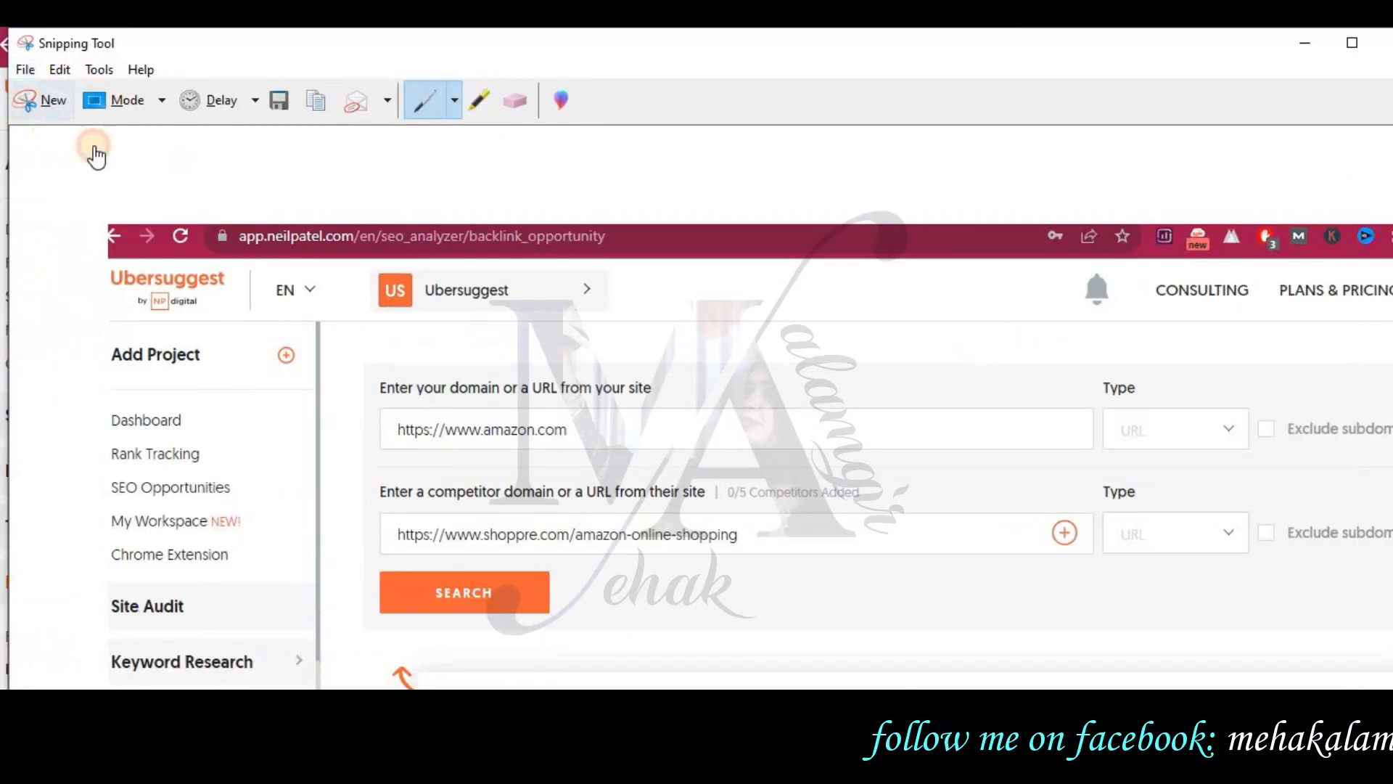
pyautogui.click(44, 101)
pyautogui.moveTo(6, 36); pyautogui.dragTo(1390, 689)
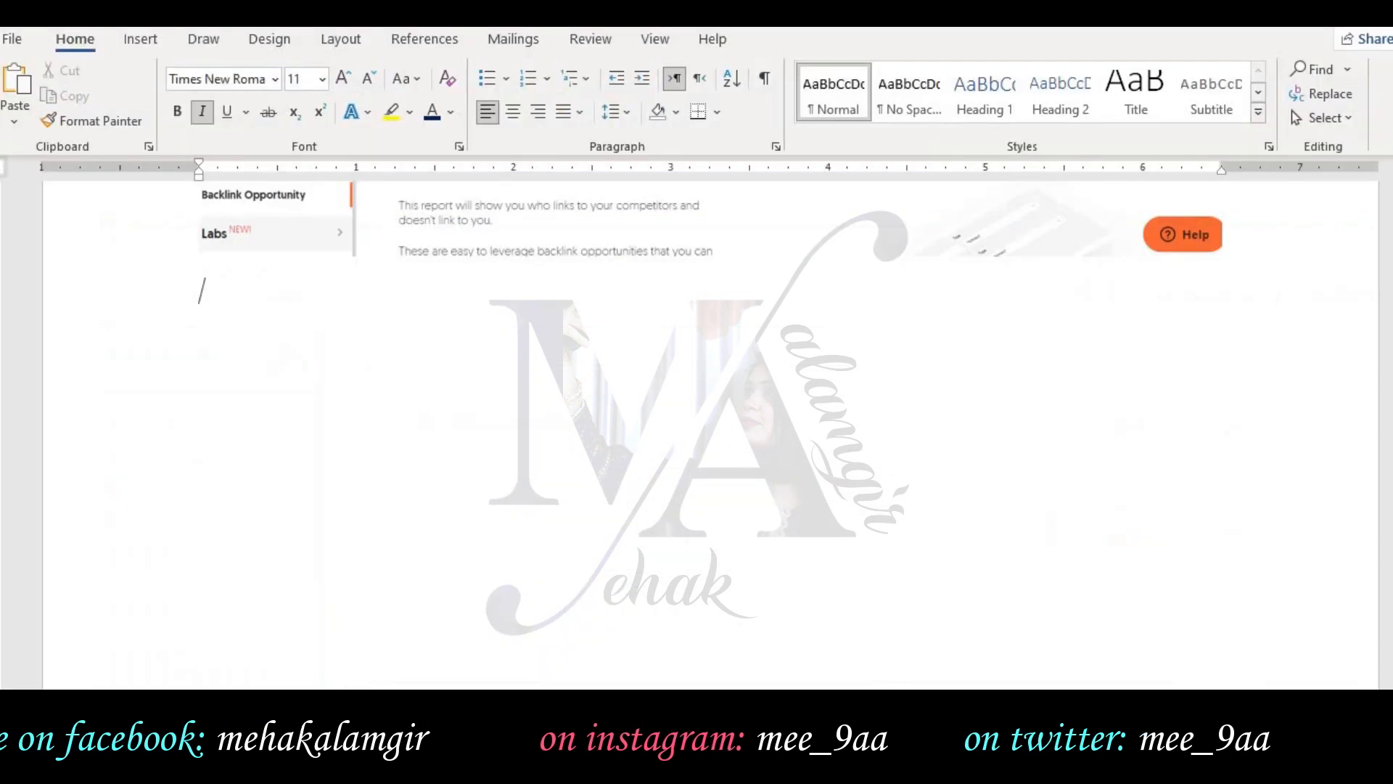
pyautogui.click(523, 250)
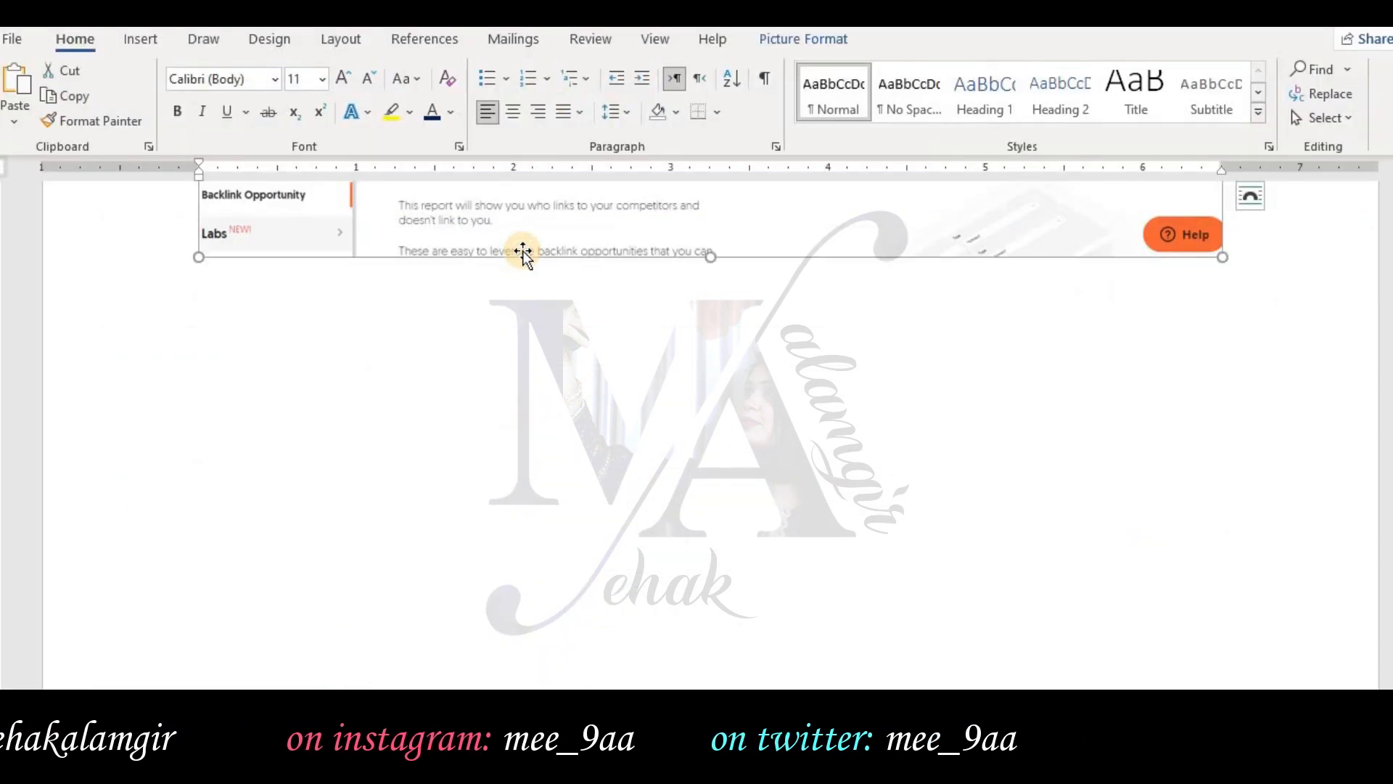
pyautogui.press('Delete')
pyautogui.hotkey('ctrl', 'v')
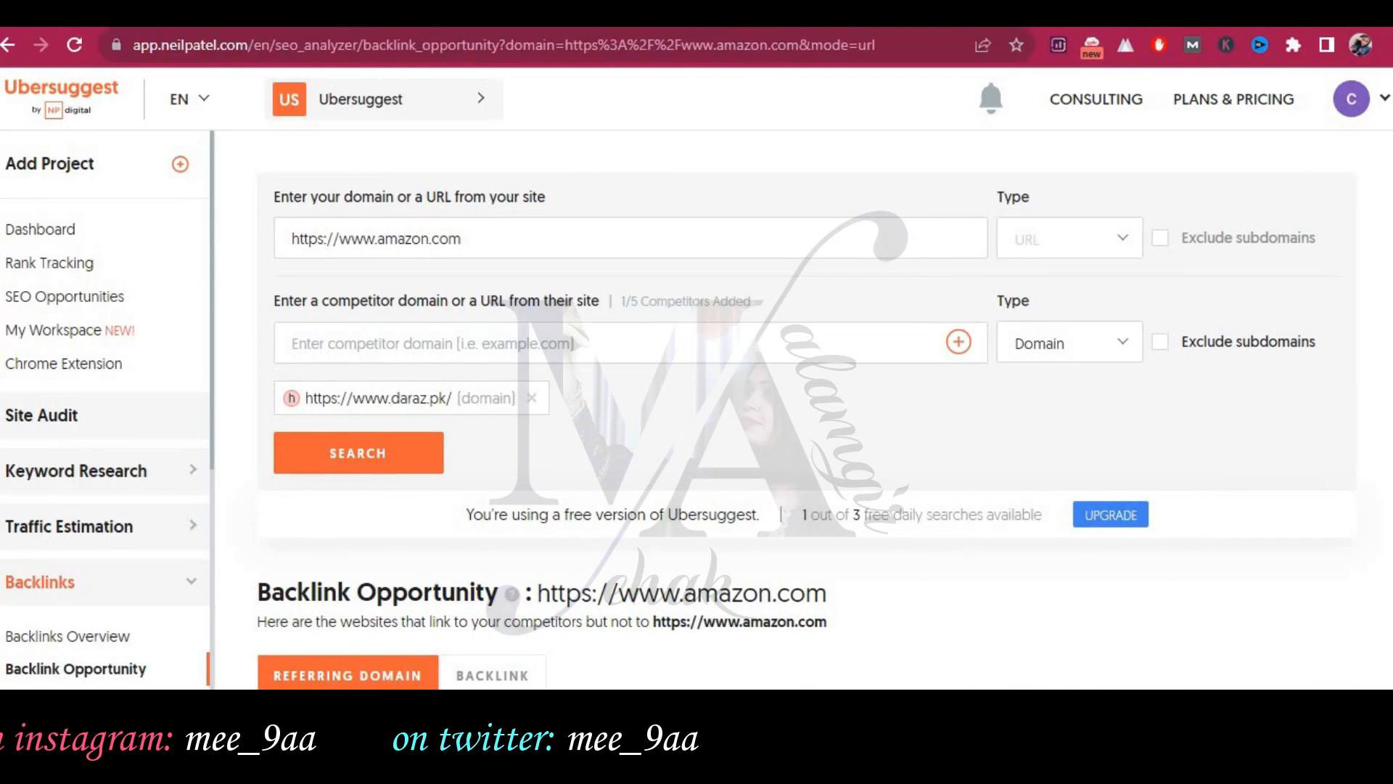
# Capture a screenshot of the referring domain results that link to daraz.pk in Ubersuggest.
pyautogui.scroll(-3, 806, 420)
pyautogui.scroll(-5, 806, 410)
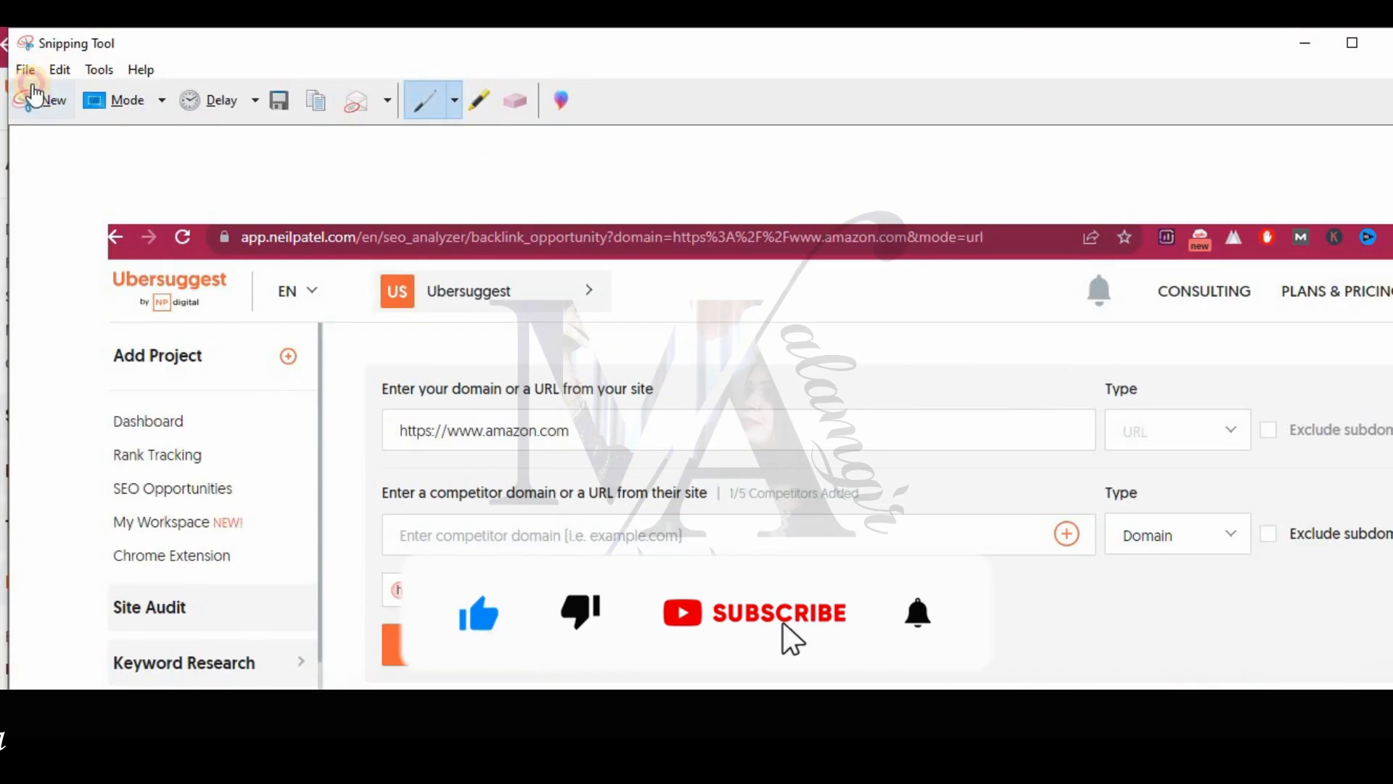
pyautogui.click(32, 95)
pyautogui.moveTo(2, 30); pyautogui.dragTo(1386, 689)
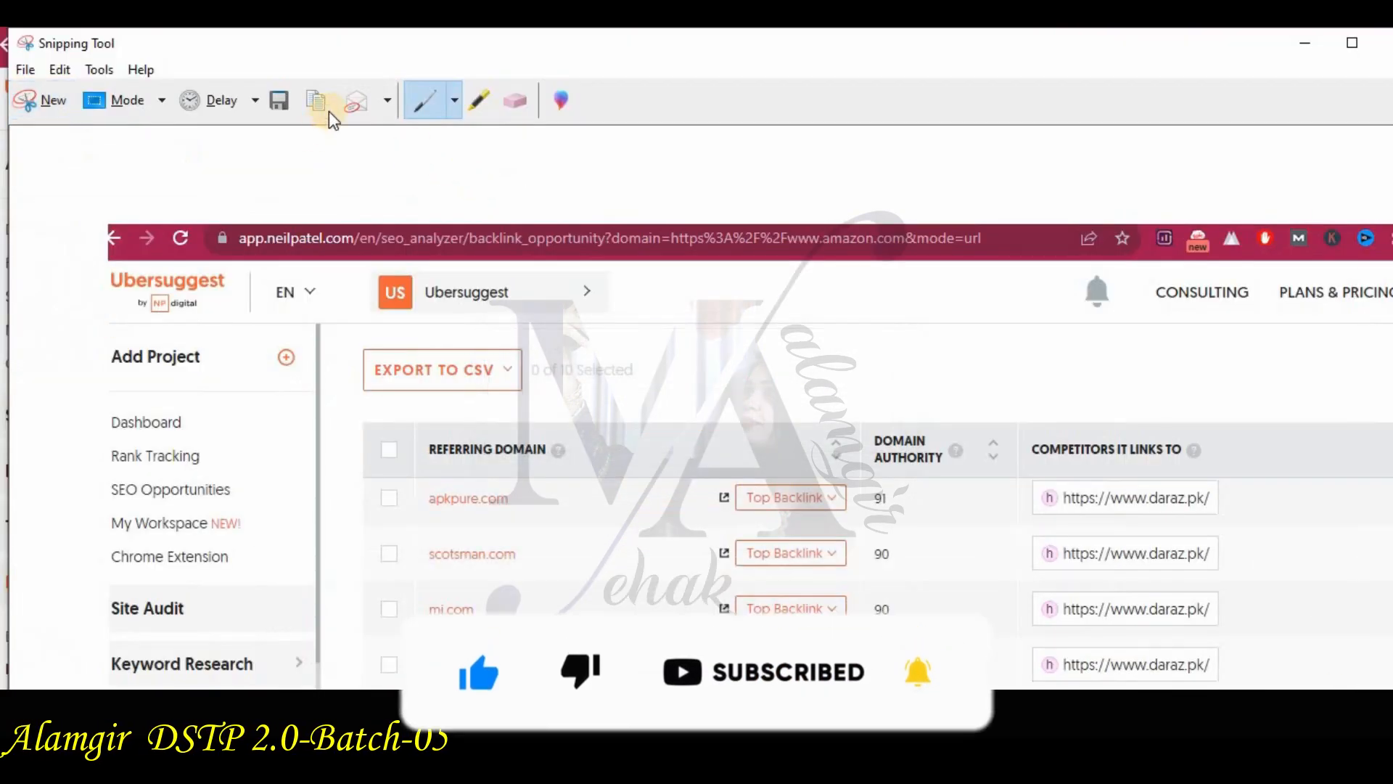